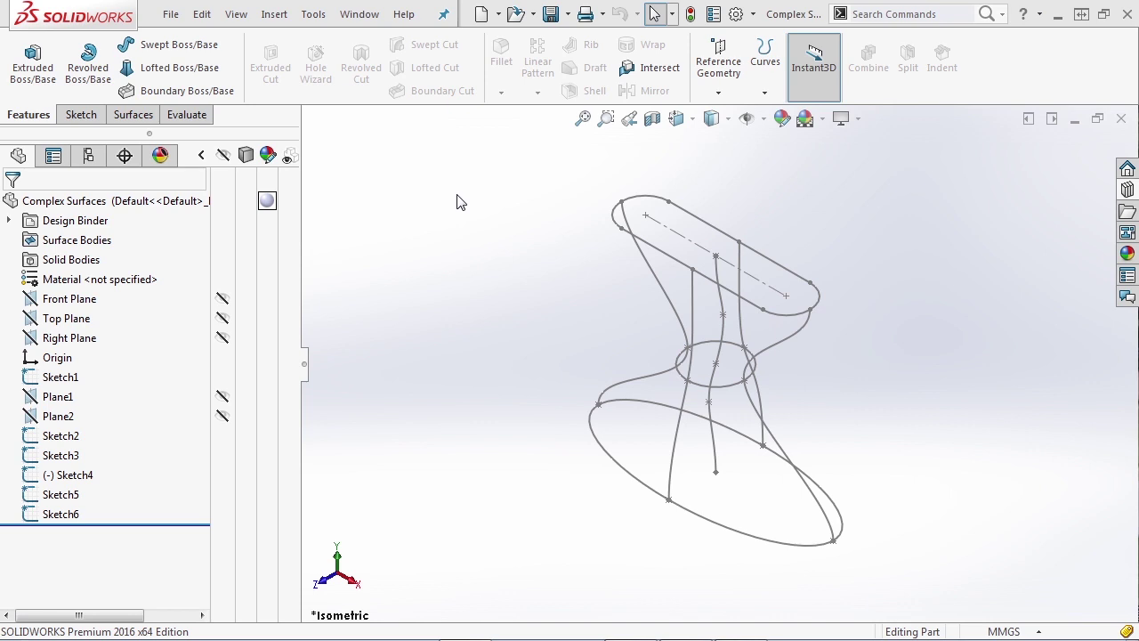
pyautogui.click(130, 115)
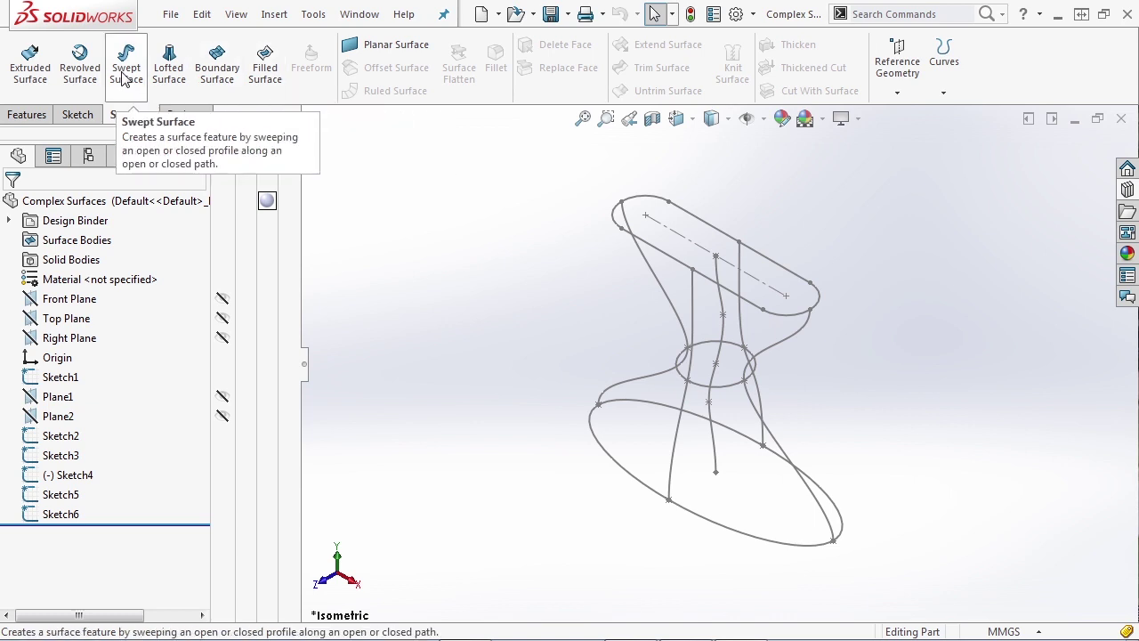
pyautogui.click(25, 113)
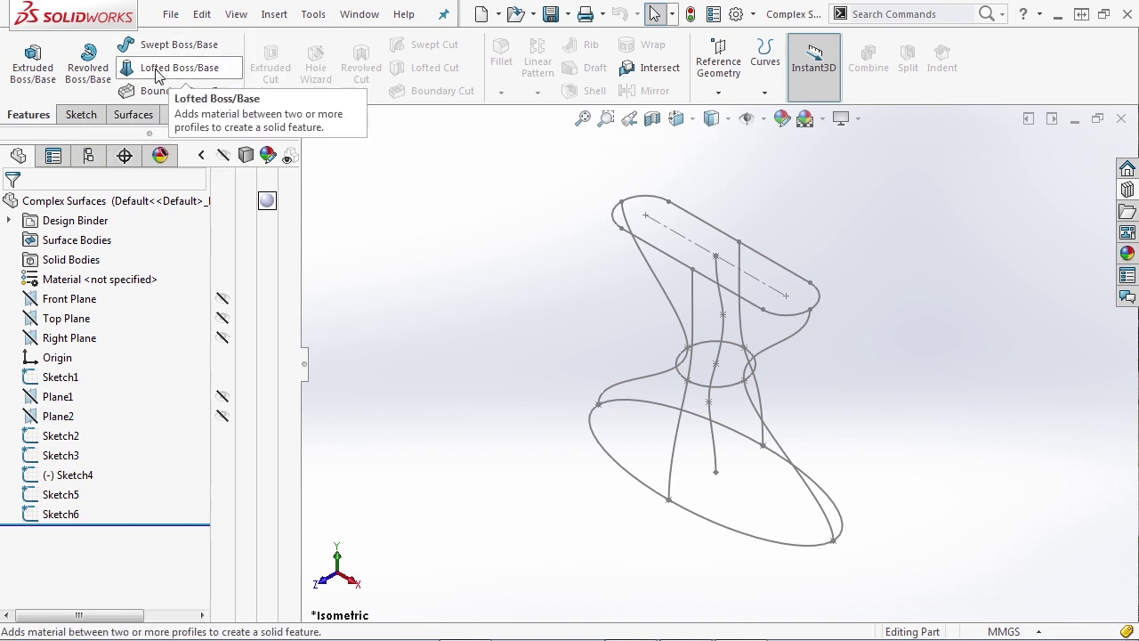
pyautogui.click(134, 116)
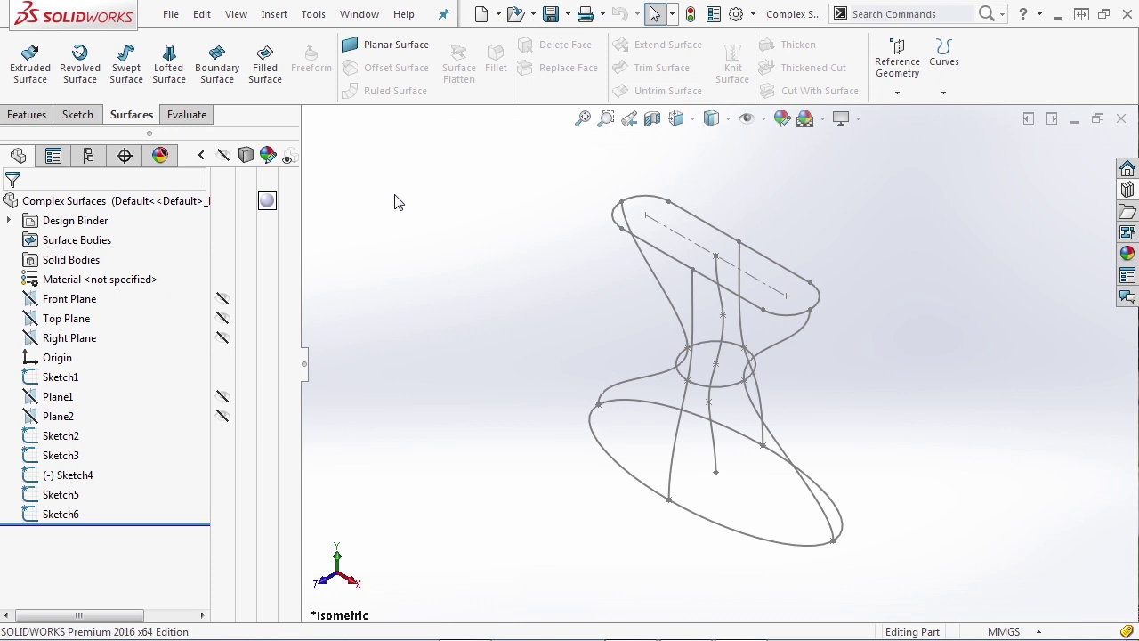
# Try a swept surface with the base ellipse as profile, the central spline as path and Specify Twist Value as profile twist, then cancel it.
pyautogui.click(126, 76)
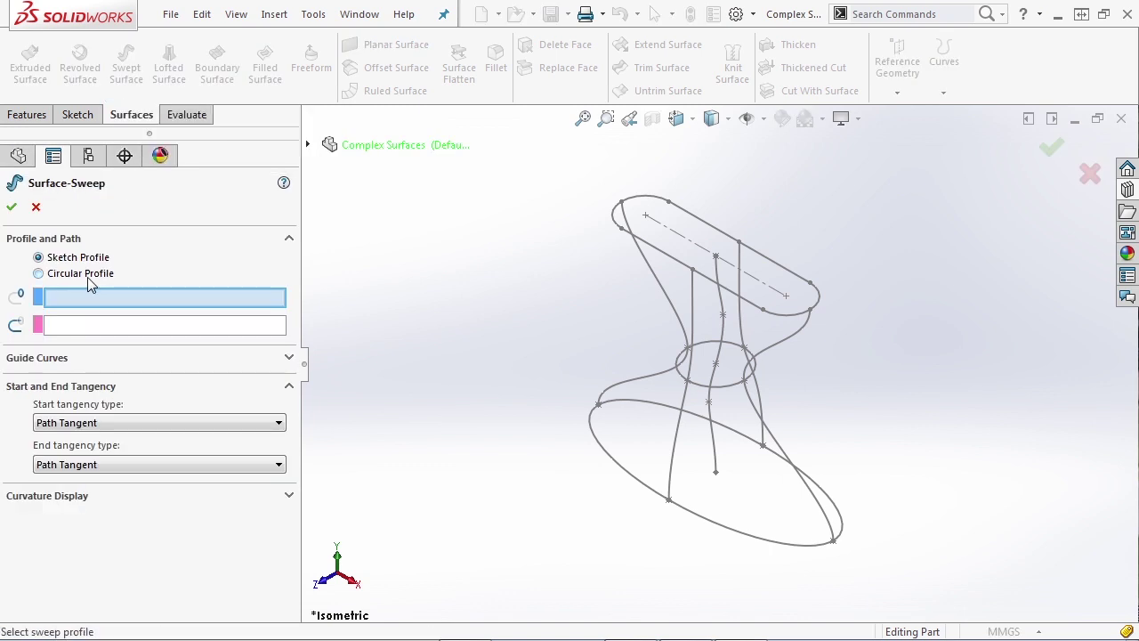
pyautogui.click(610, 455)
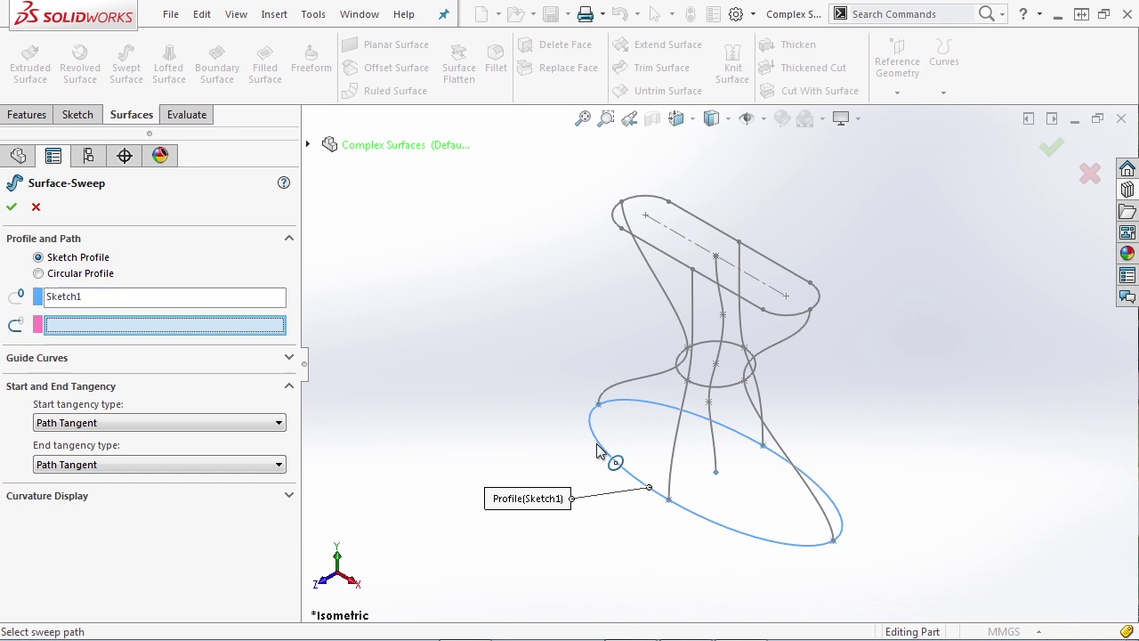
pyautogui.click(712, 448)
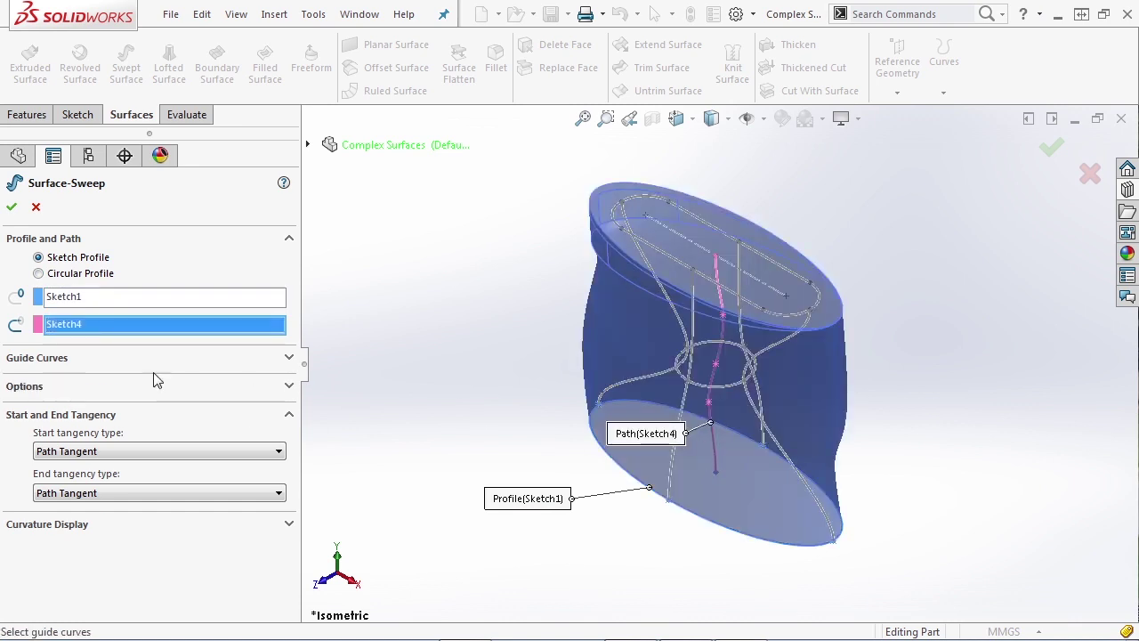
pyautogui.click(72, 386)
pyautogui.click(88, 420)
pyautogui.click(89, 435)
pyautogui.click(88, 460)
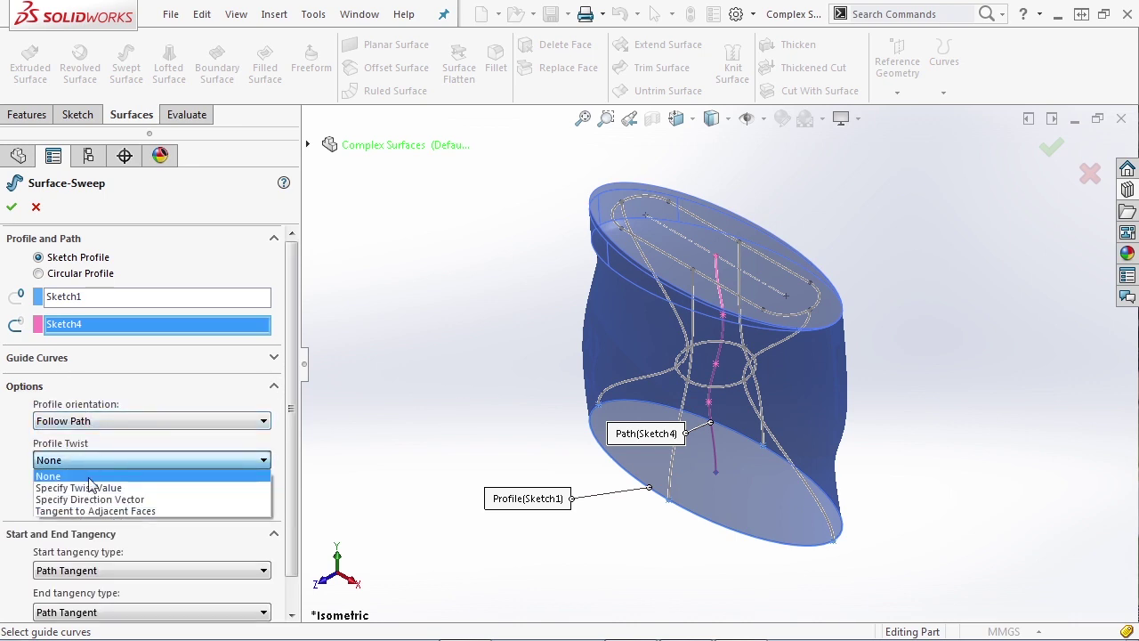
pyautogui.click(12, 426)
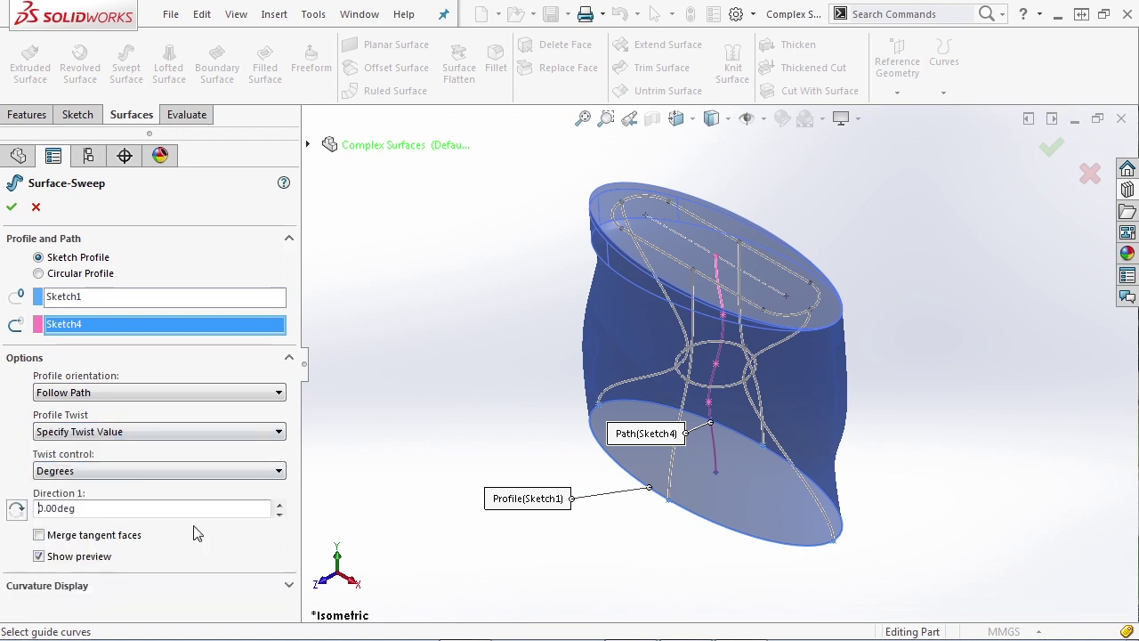
pyautogui.click(36, 206)
# Try a lofted surface from the base ellipse to the upper slot, aligning its connector points on one side, then cancel it.
pyautogui.click(187, 90)
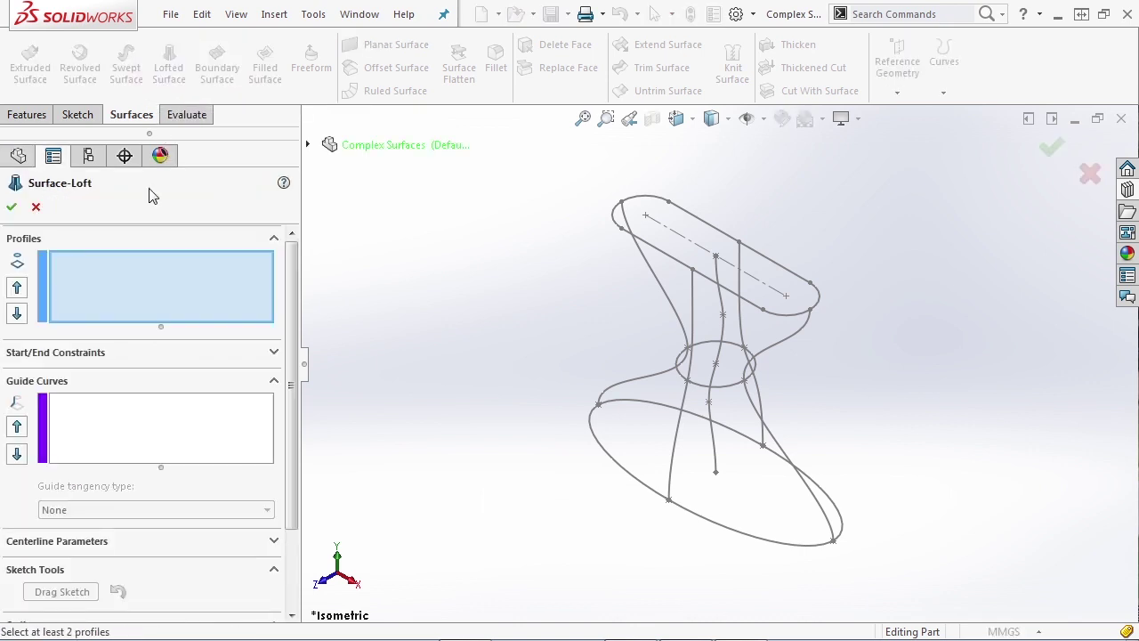
pyautogui.click(598, 442)
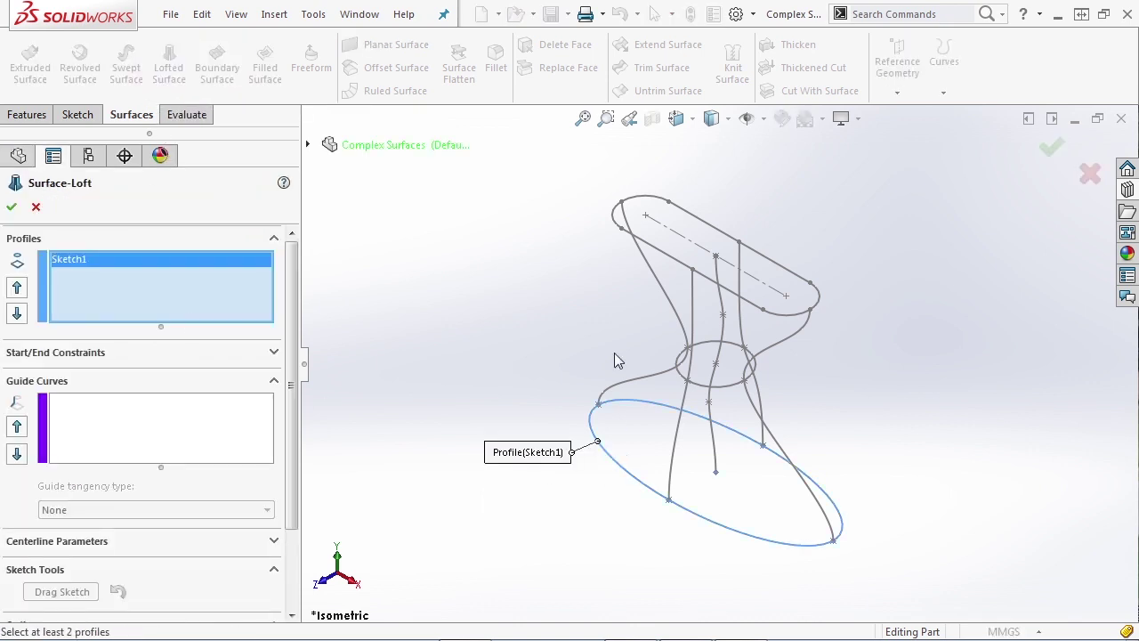
pyautogui.click(647, 251)
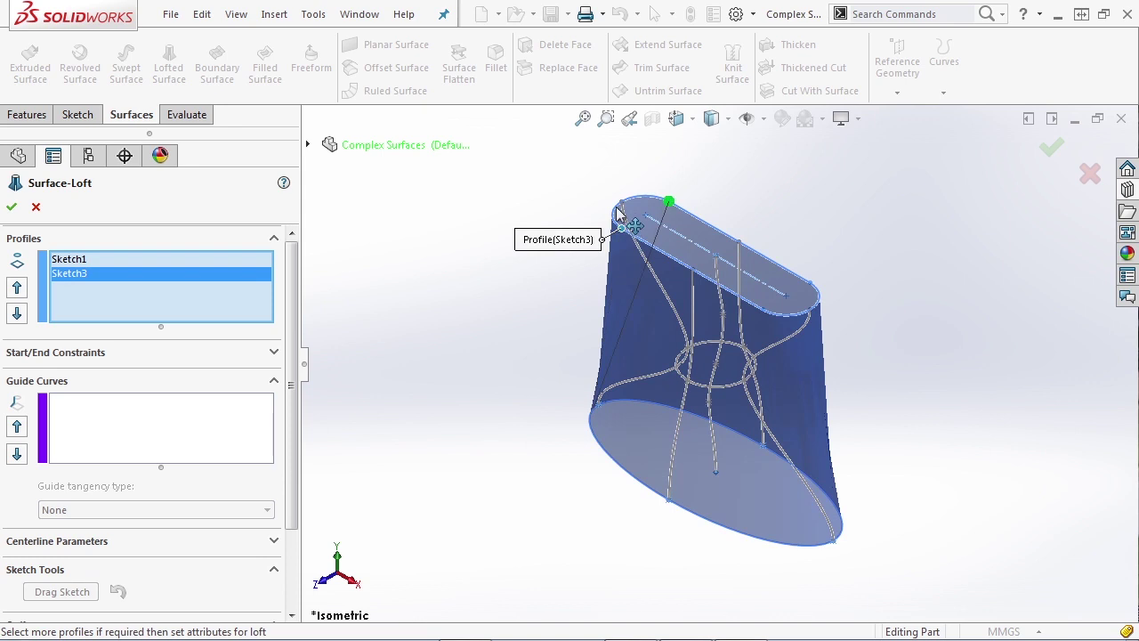
pyautogui.moveTo(669, 202)
pyautogui.mouseDown()
pyautogui.moveTo(620, 232)
pyautogui.moveTo(698, 208)
pyautogui.mouseUp()
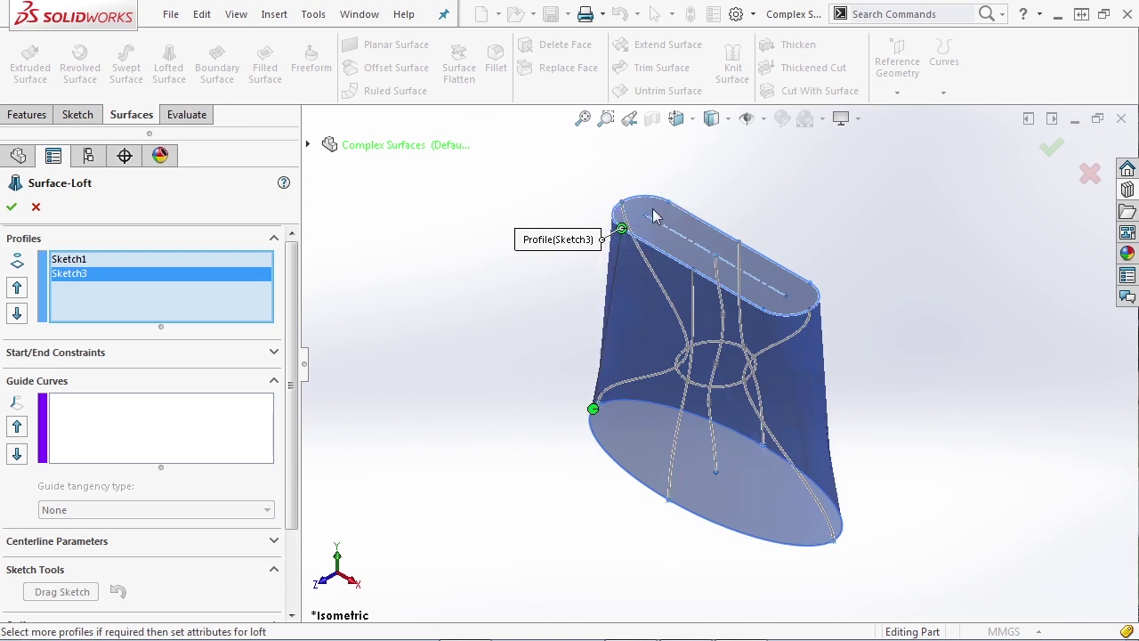
pyautogui.moveTo(592, 409)
pyautogui.mouseDown()
pyautogui.moveTo(624, 478)
pyautogui.moveTo(593, 411)
pyautogui.moveTo(609, 405)
pyautogui.moveTo(590, 424)
pyautogui.moveTo(598, 408)
pyautogui.mouseUp()
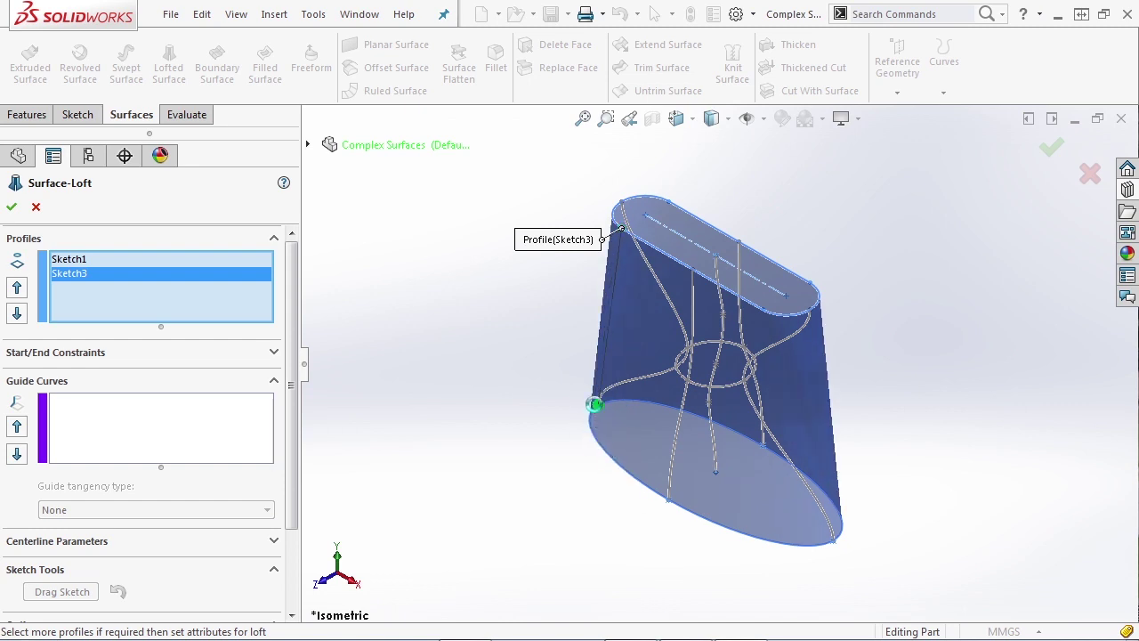
pyautogui.click(35, 206)
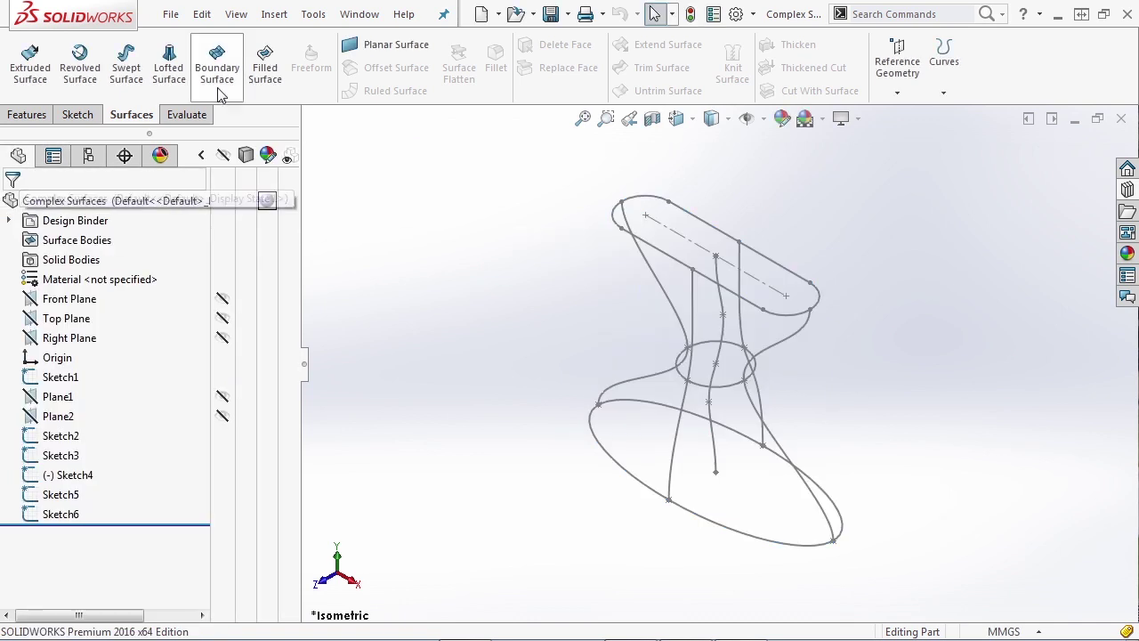
# Start a boundary surface with the base ellipse, middle circle and upper slot as Direction 1 curves.
pyautogui.click(230, 73)
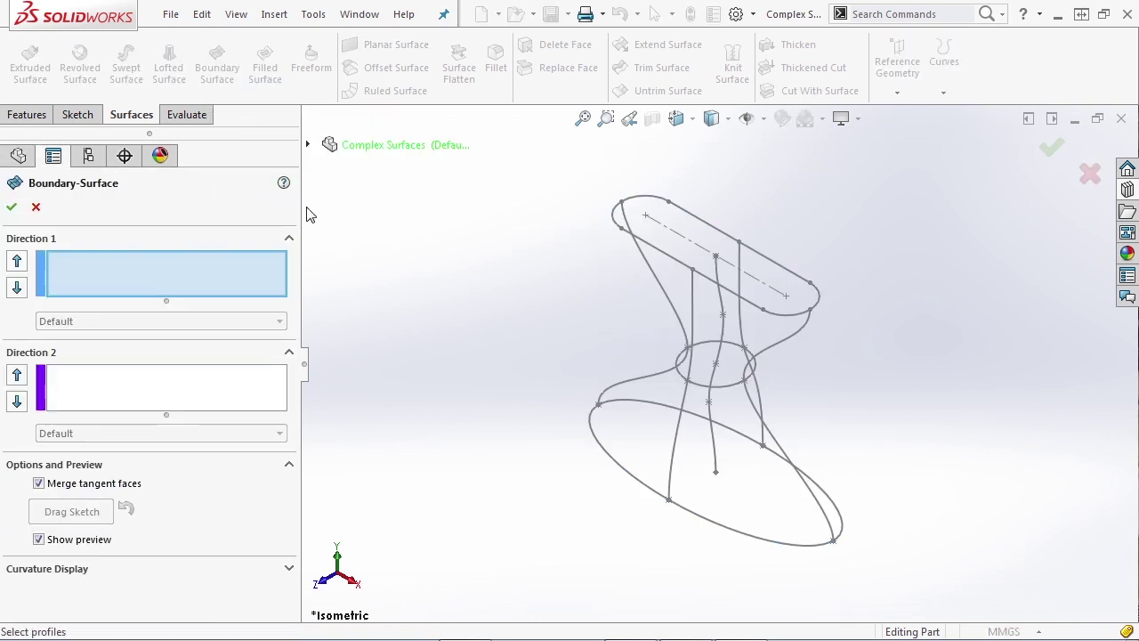
pyautogui.click(587, 428)
pyautogui.click(679, 369)
pyautogui.click(622, 229)
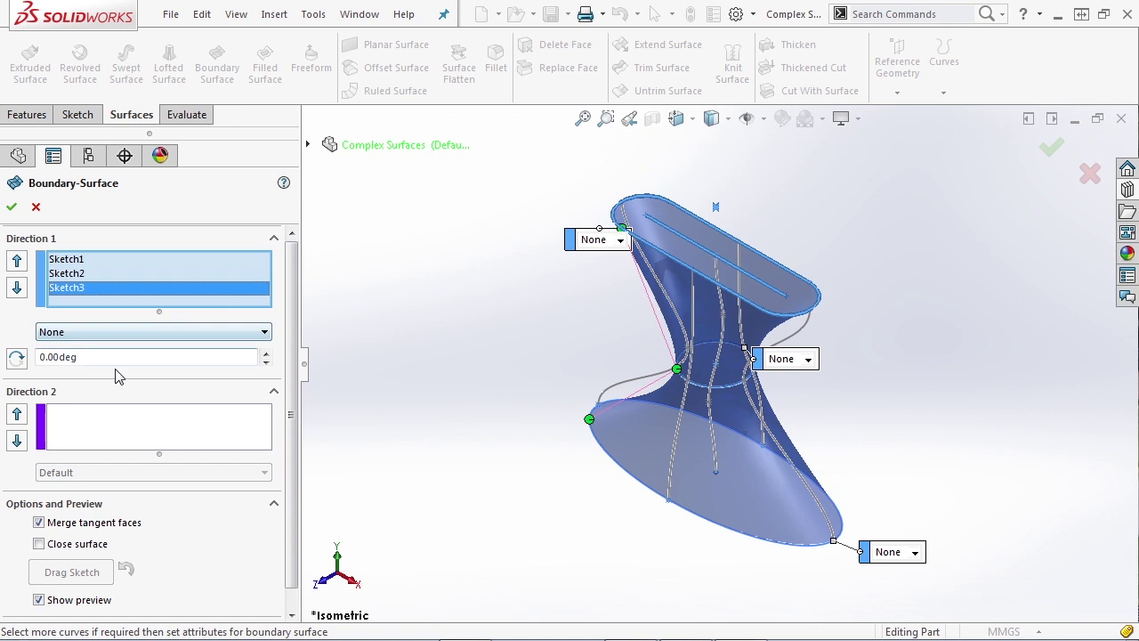
# Try adding the front and back side curves as Direction 2 of the boundary surface, then cancel the feature.
pyautogui.click(151, 427)
pyautogui.click(678, 436)
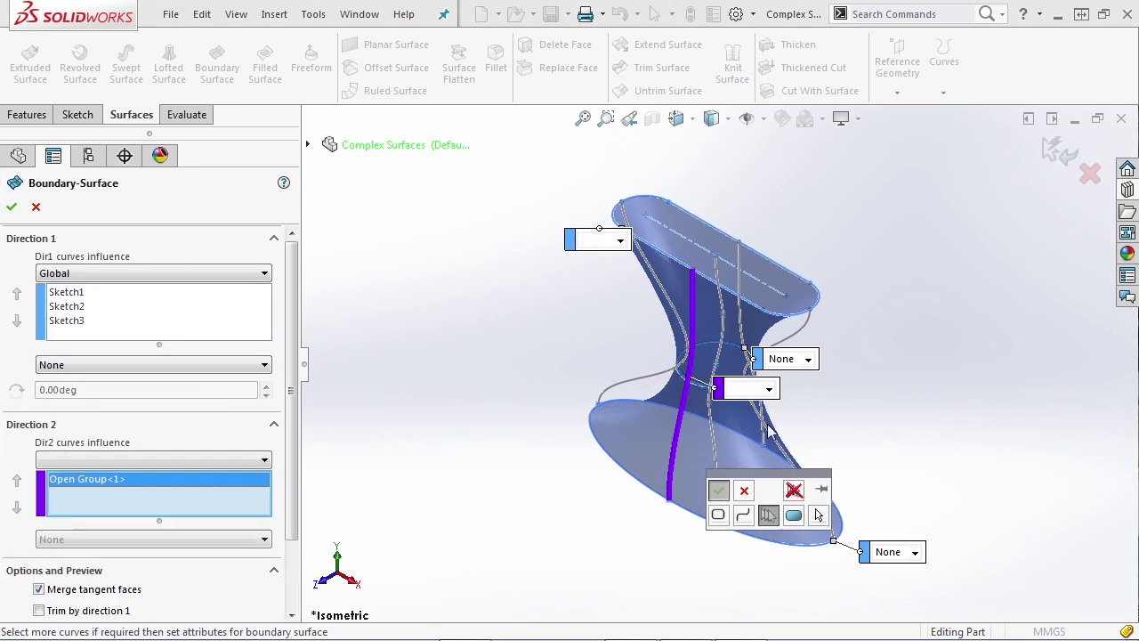
pyautogui.click(762, 436)
pyautogui.click(718, 492)
pyautogui.click(718, 492)
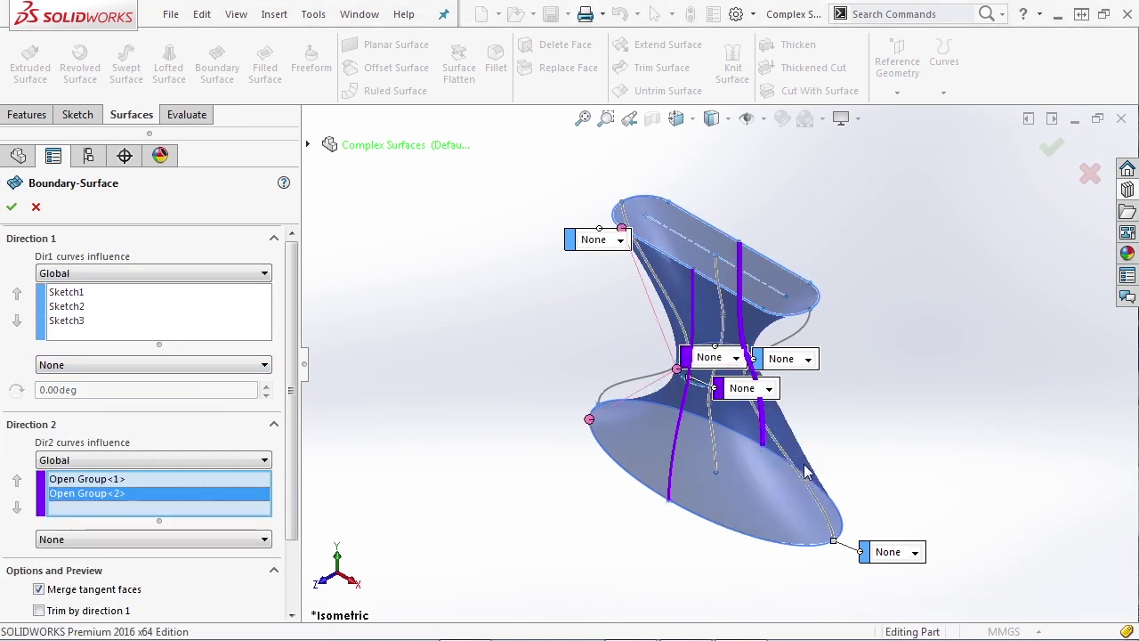
pyautogui.click(791, 465)
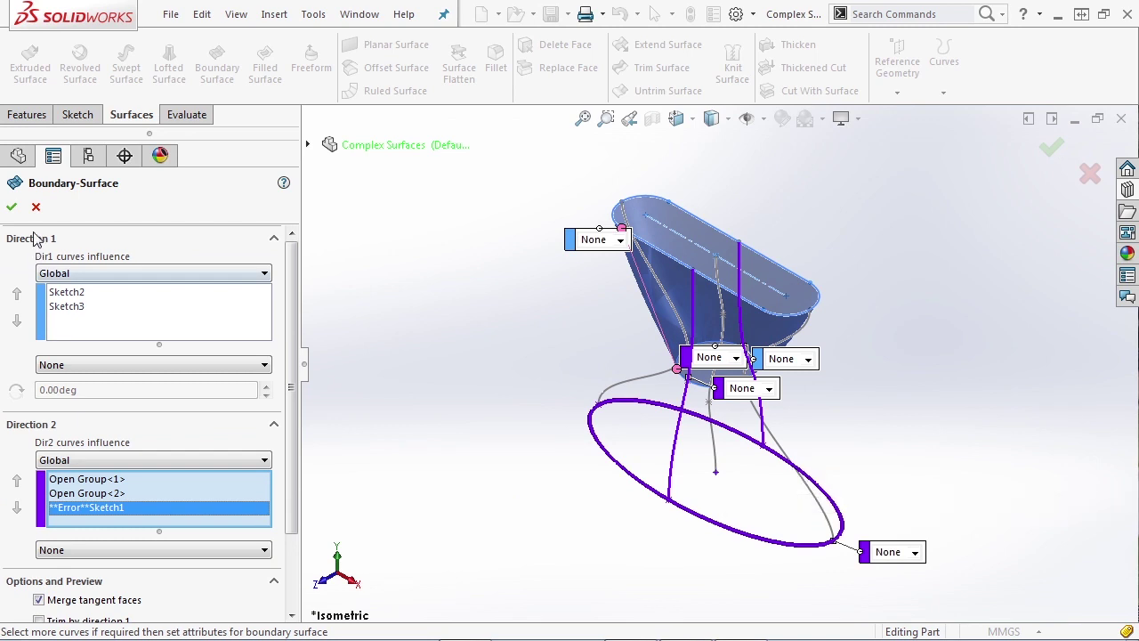
pyautogui.click(35, 207)
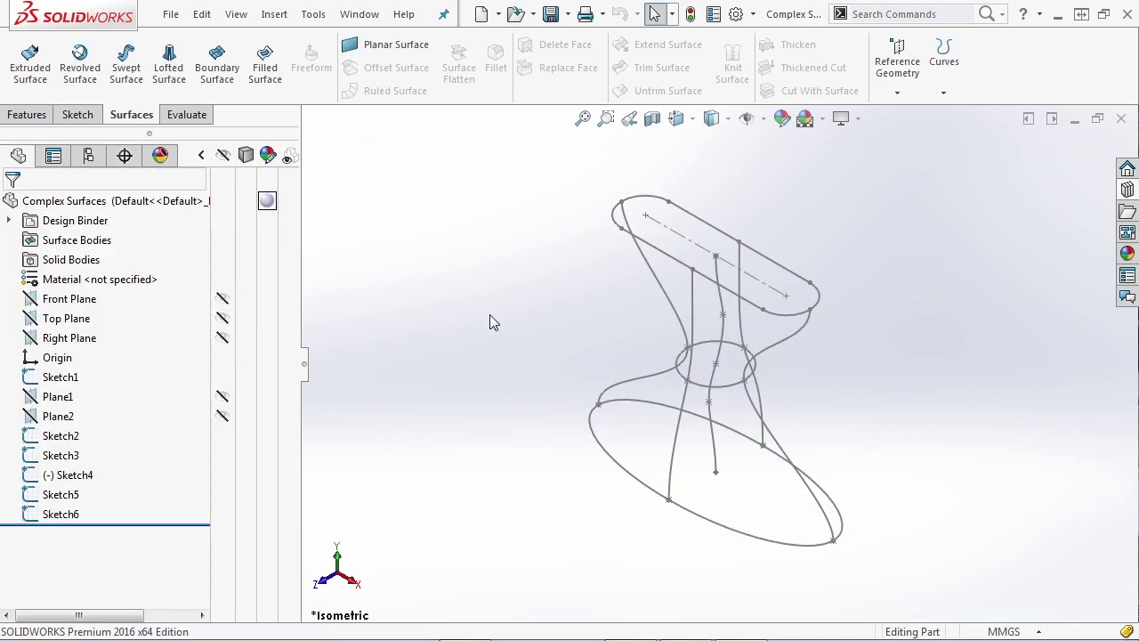
pyautogui.moveTo(583, 424); pyautogui.dragTo(610, 430, button='middle')
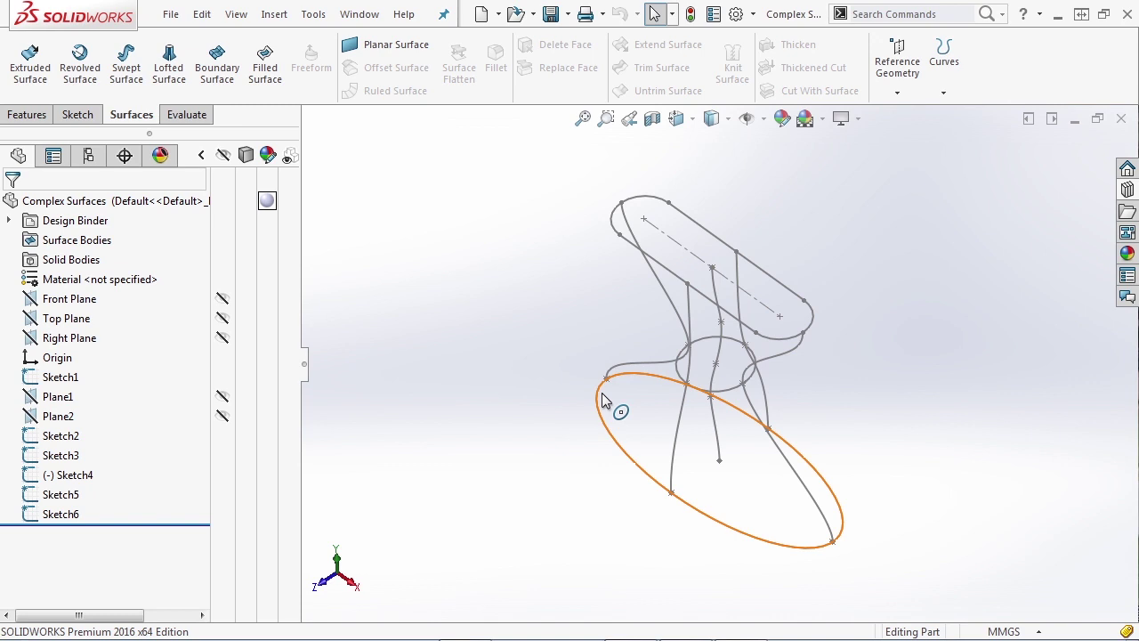
pyautogui.click(667, 268)
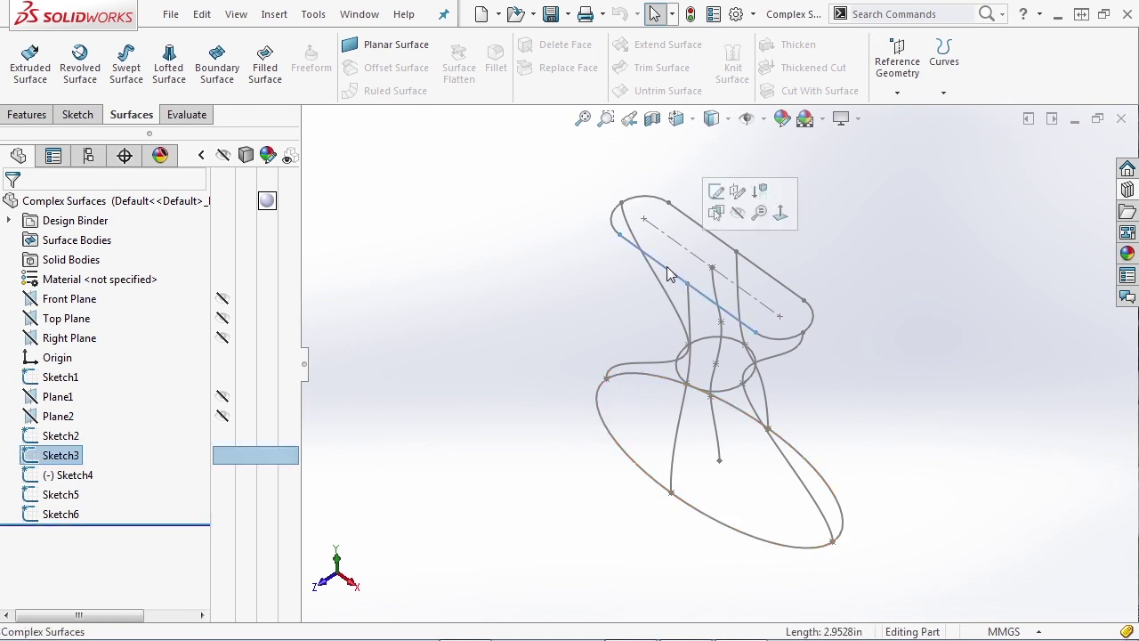
pyautogui.click(593, 298)
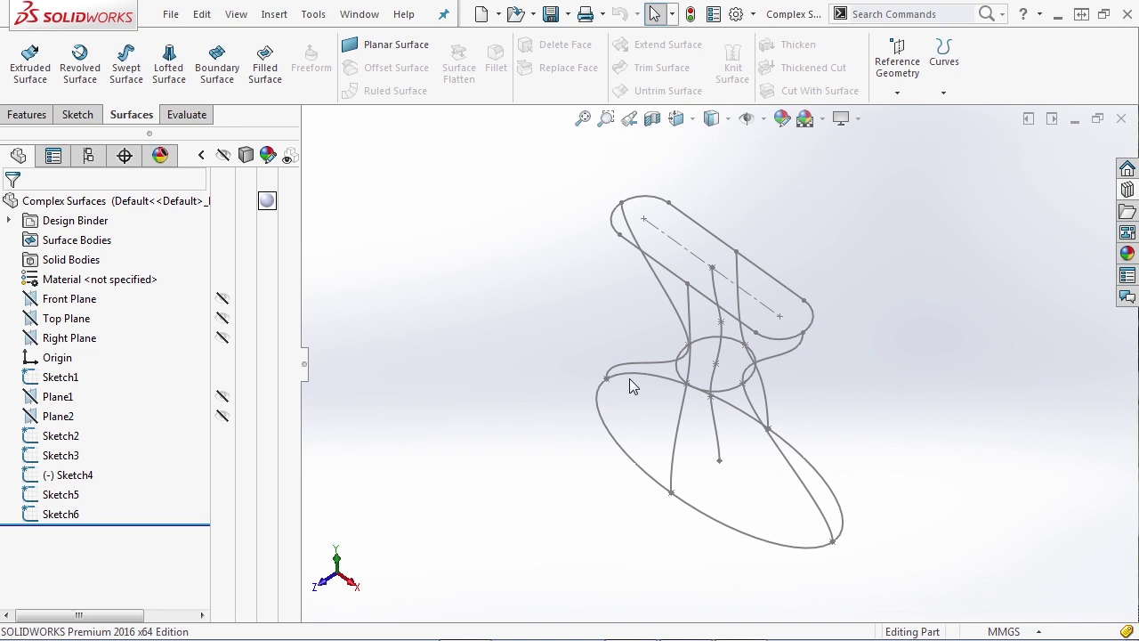
# Start a new sketch on the Top Plane and convert the base ellipse into it.
pyautogui.click(46, 379)
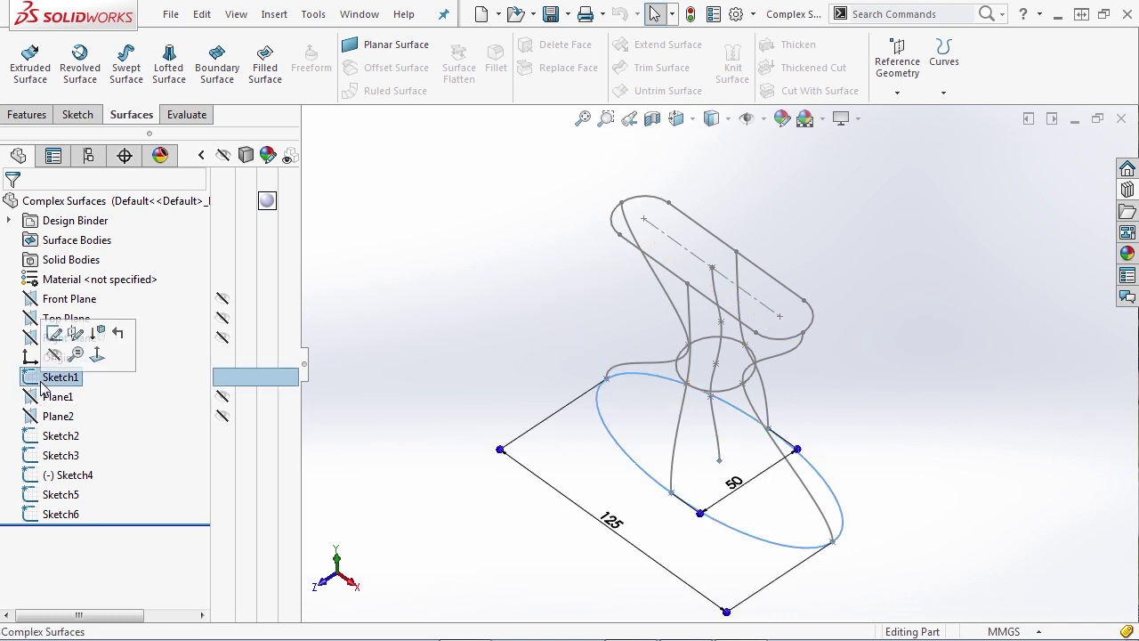
pyautogui.click(32, 320)
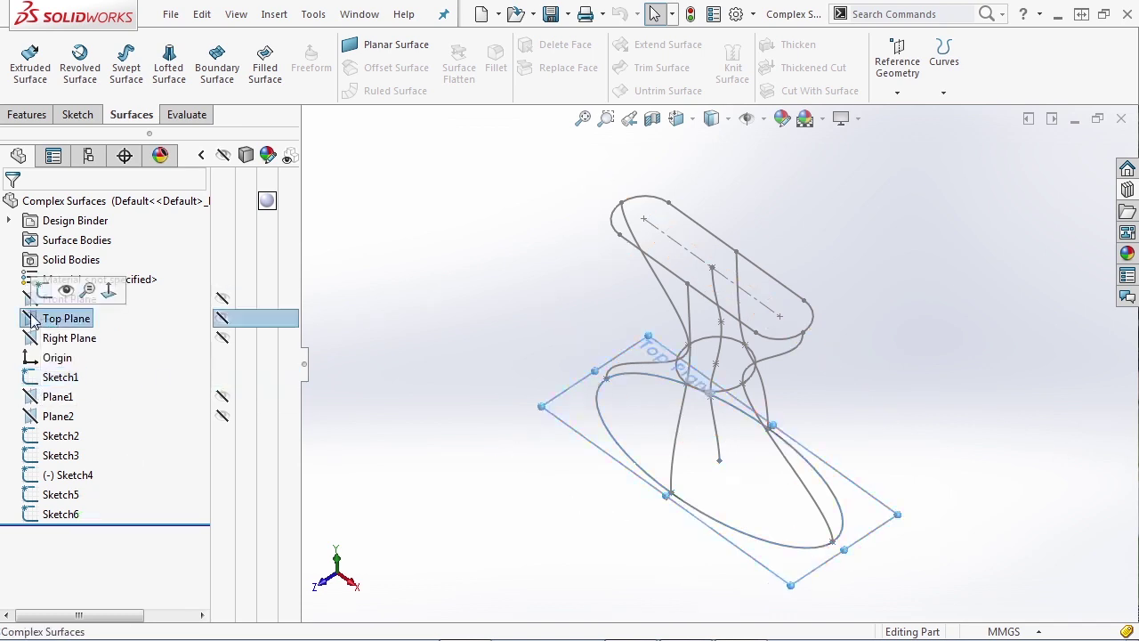
pyautogui.click(45, 290)
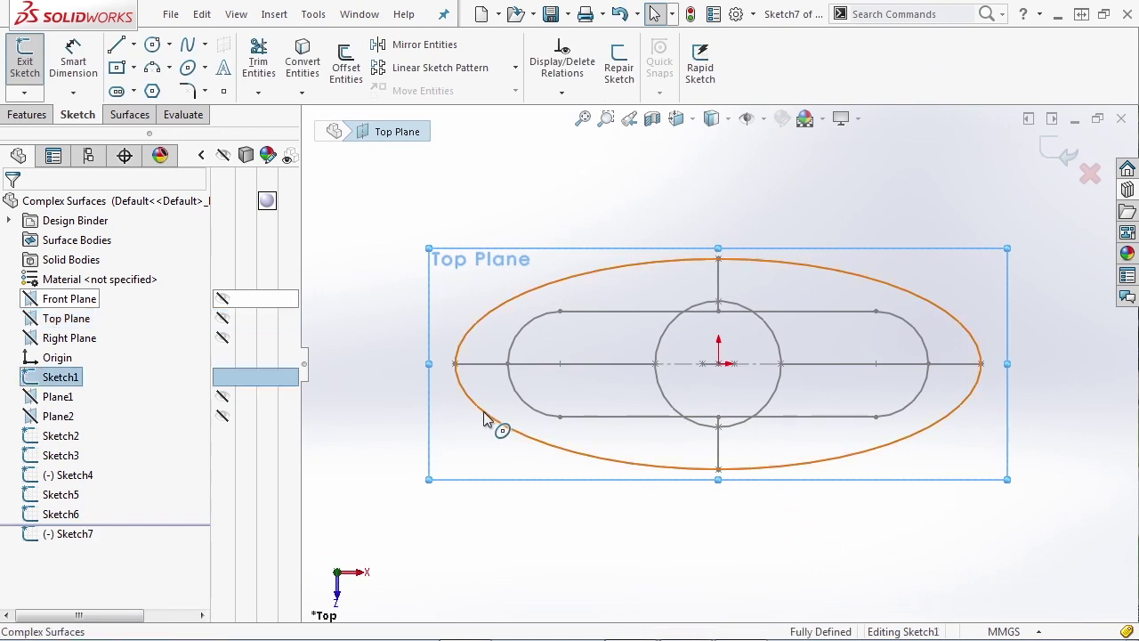
pyautogui.click(483, 413)
pyautogui.click(302, 64)
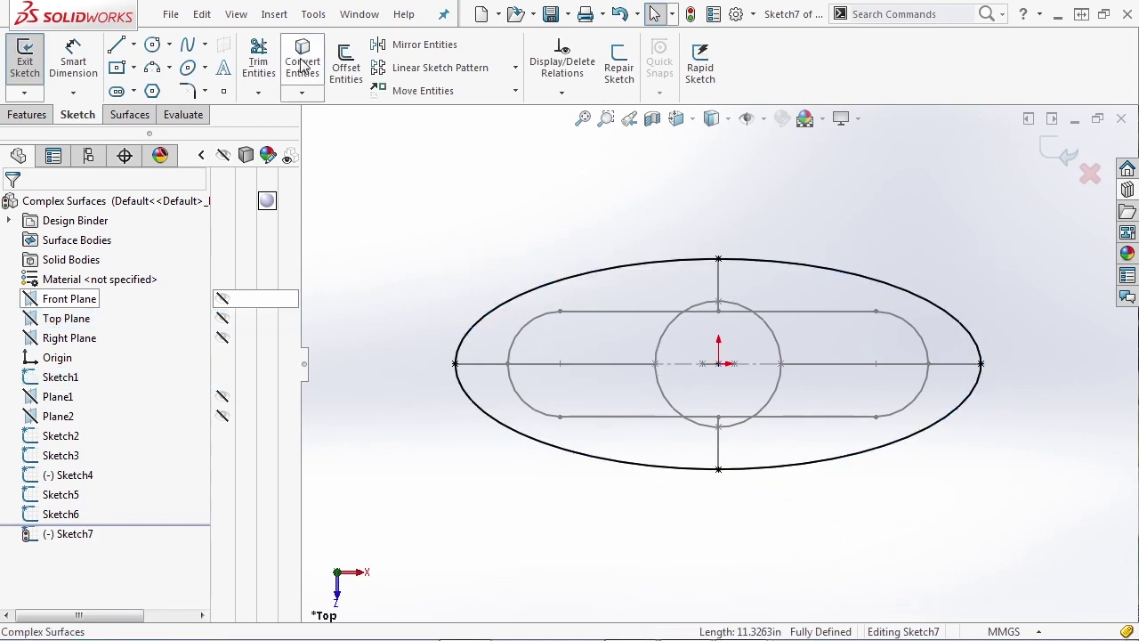
# Draw a line along the converted ellipse's major axis, joining its two end points.
pyautogui.moveTo(403, 339); pyautogui.dragTo(406, 276, button='middle')
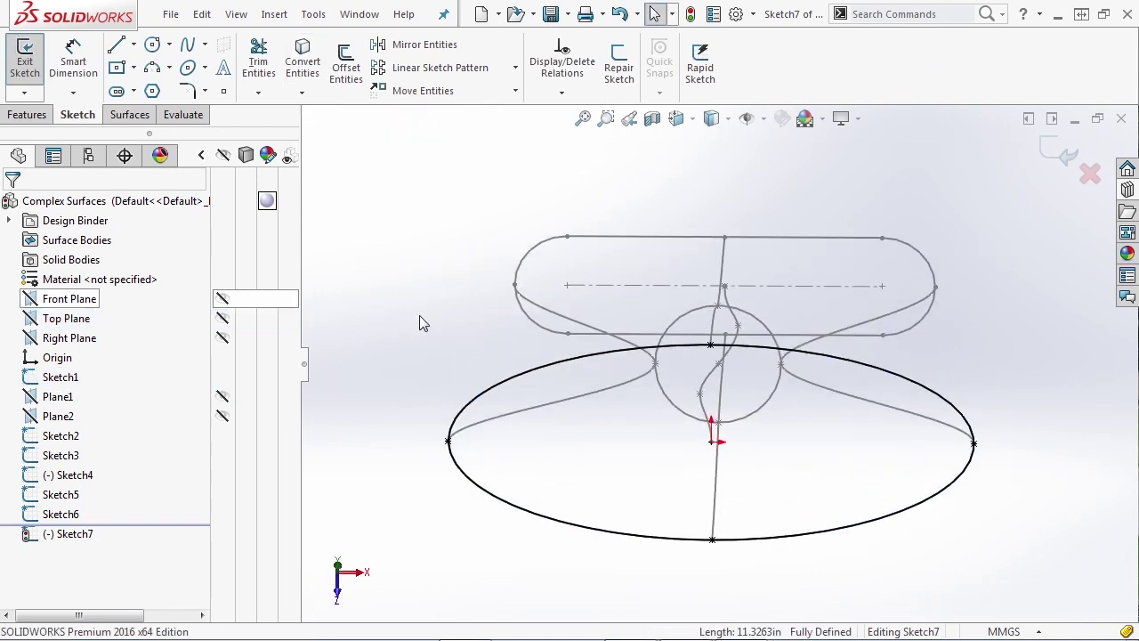
pyautogui.press('l')
pyautogui.click(448, 440)
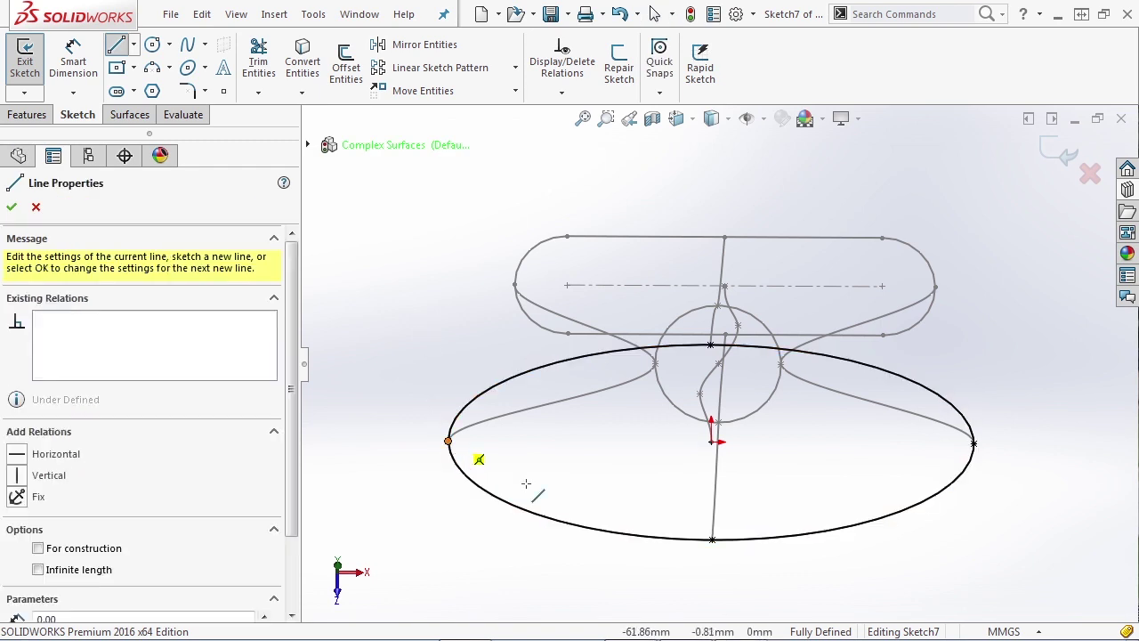
pyautogui.click(974, 443)
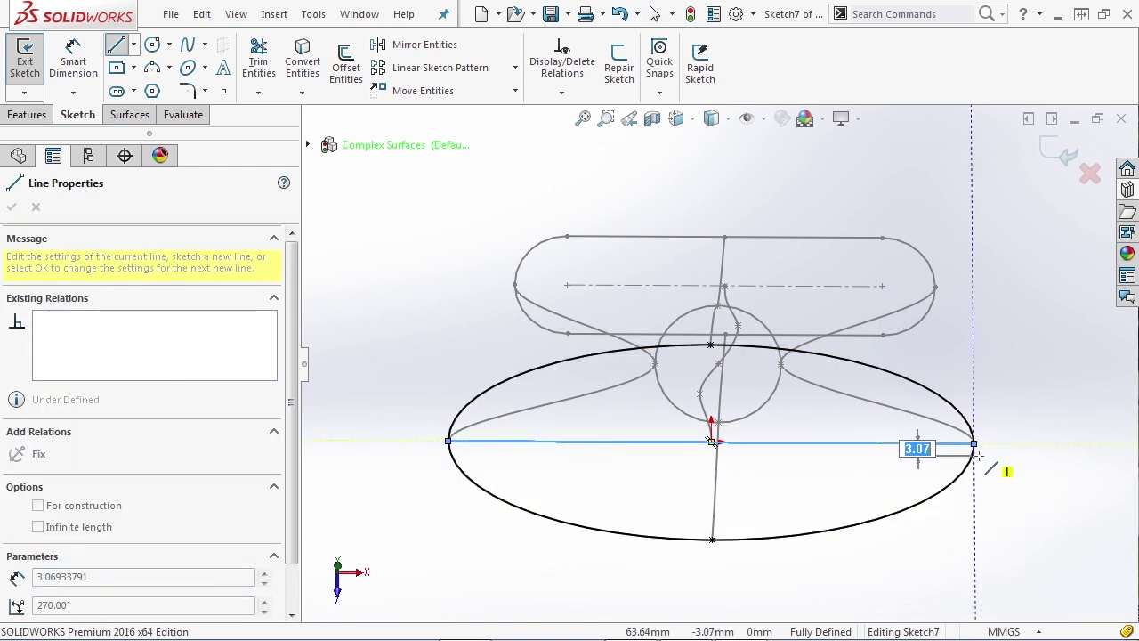
pyautogui.press('Escape')
# Trim away the rear half of the converted ellipse.
pyautogui.click(258, 62)
pyautogui.moveTo(455, 372); pyautogui.dragTo(511, 401)
pyautogui.press('Escape')
# Turn the major-axis line into construction geometry and exit the half-ellipse sketch.
pyautogui.click(553, 444)
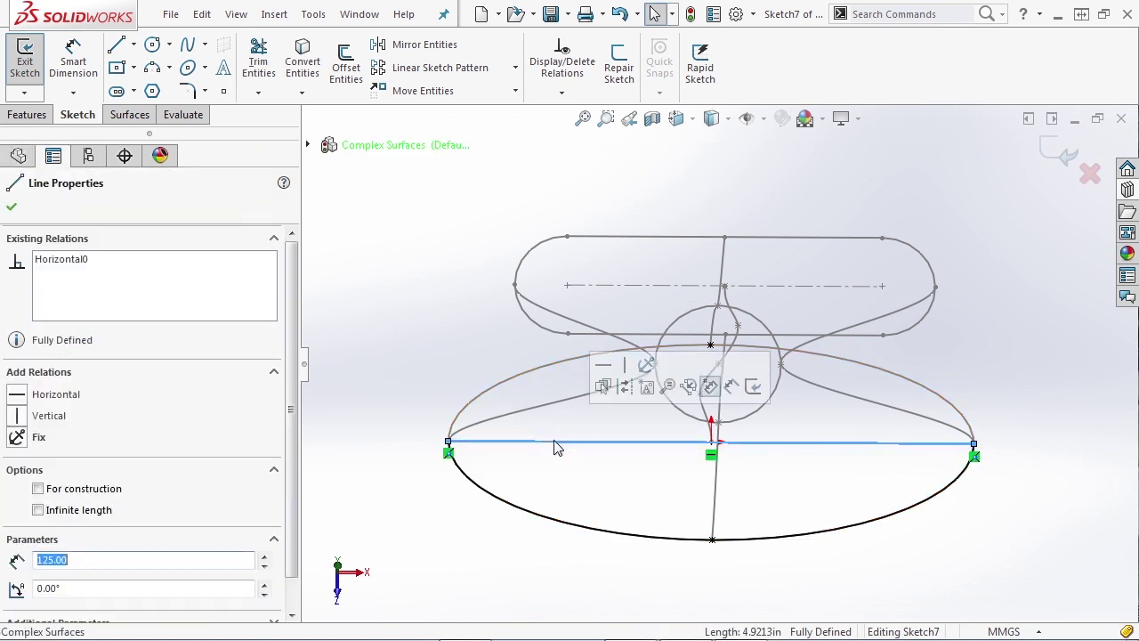
pyautogui.click(646, 365)
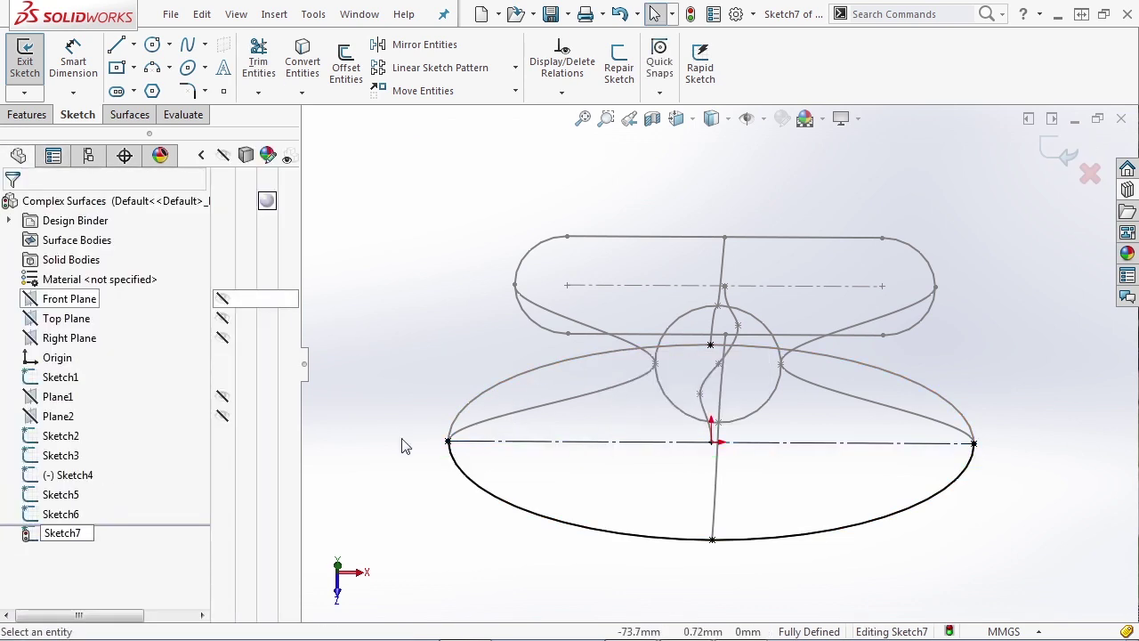
pyautogui.moveTo(402, 445); pyautogui.dragTo(370, 348, button='middle')
pyautogui.click(1059, 153)
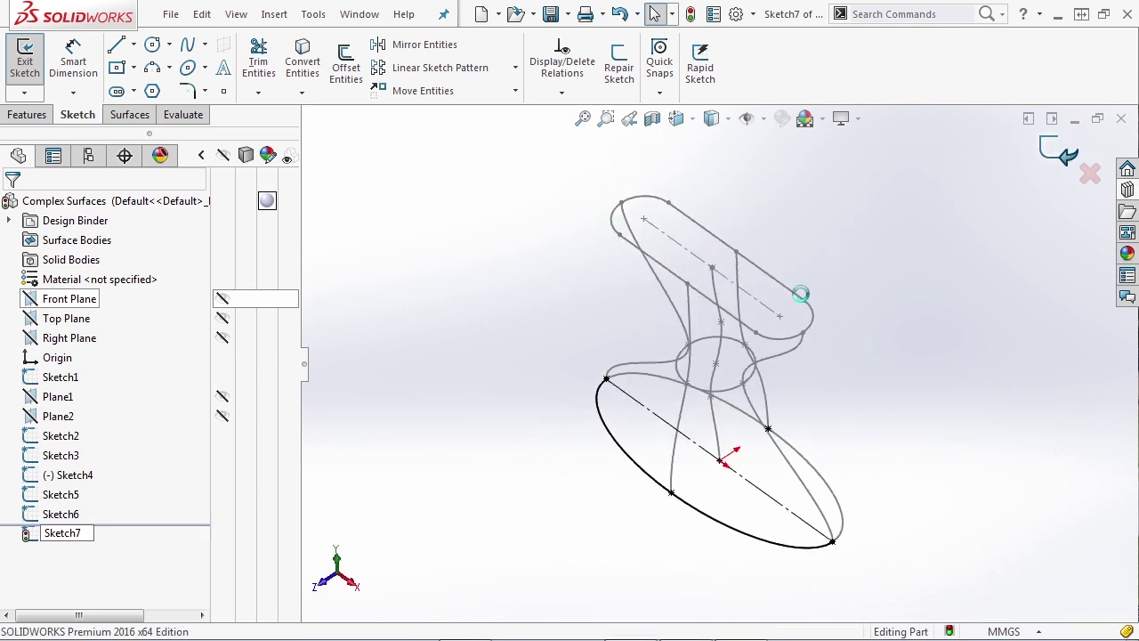
# Start a new sketch on Plane1 and convert the middle circle into it.
pyautogui.click(55, 397)
pyautogui.click(71, 372)
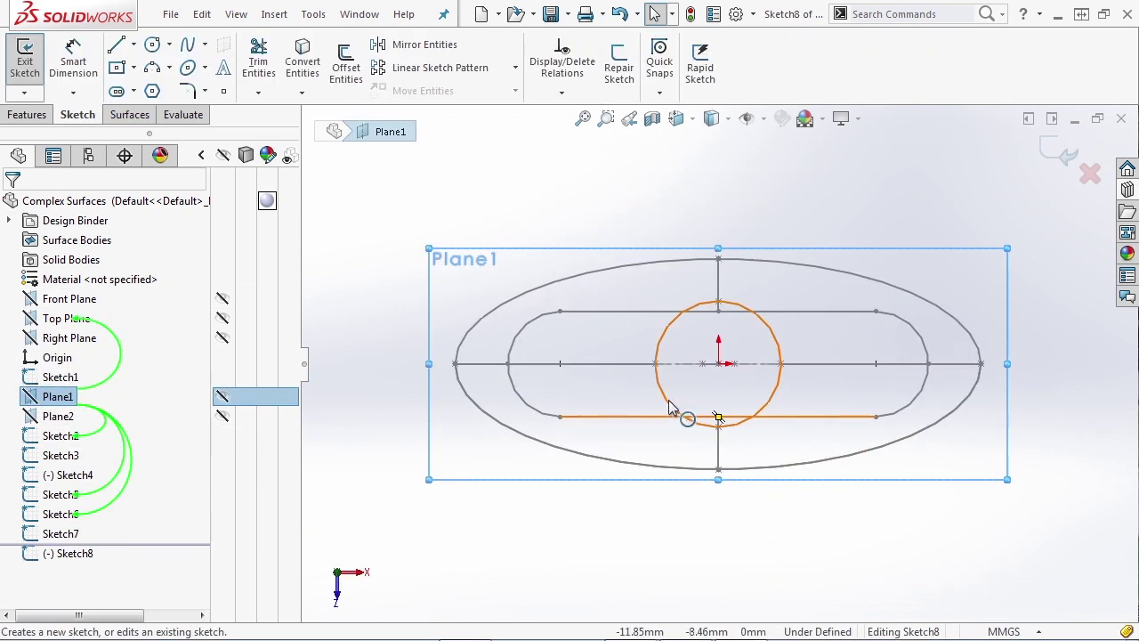
pyautogui.click(672, 407)
pyautogui.press('c')
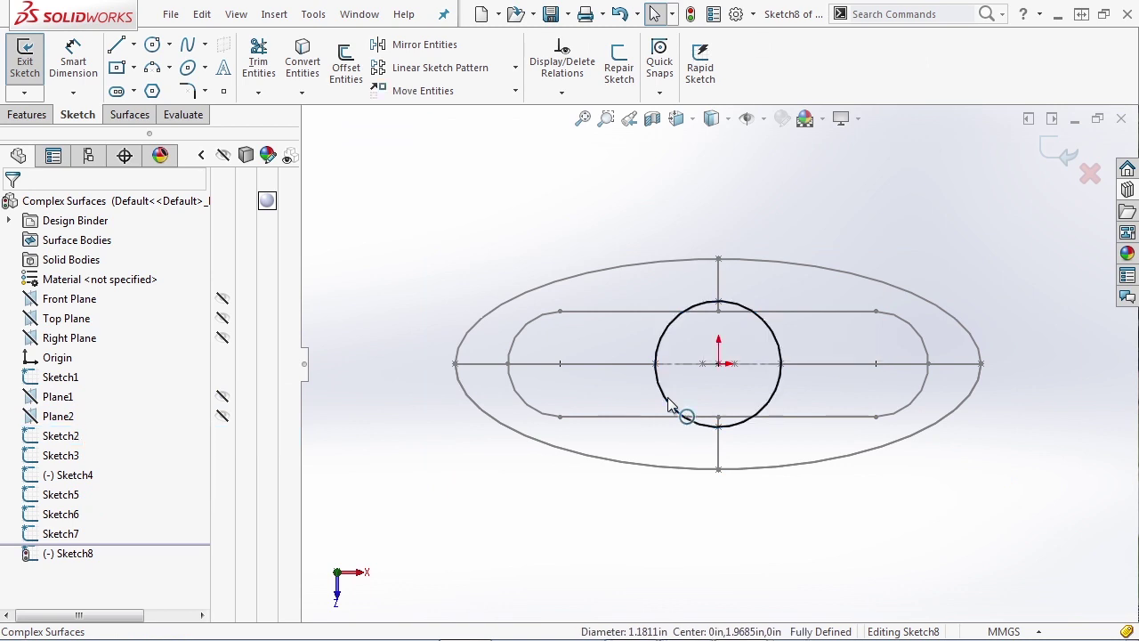
# Draw a horizontal line across the converted circle's diameter and trim away the circle's rear half.
pyautogui.press('l')
pyautogui.click(655, 363)
pyautogui.click(781, 363)
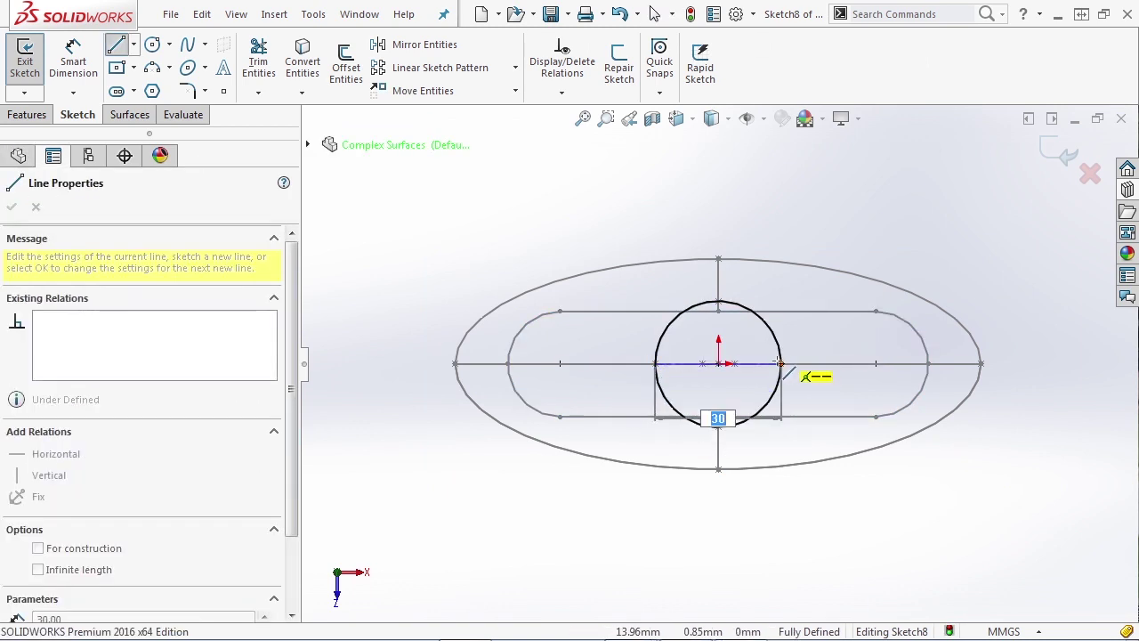
pyautogui.press('Escape')
pyautogui.press('t')
pyautogui.moveTo(813, 344); pyautogui.dragTo(770, 356)
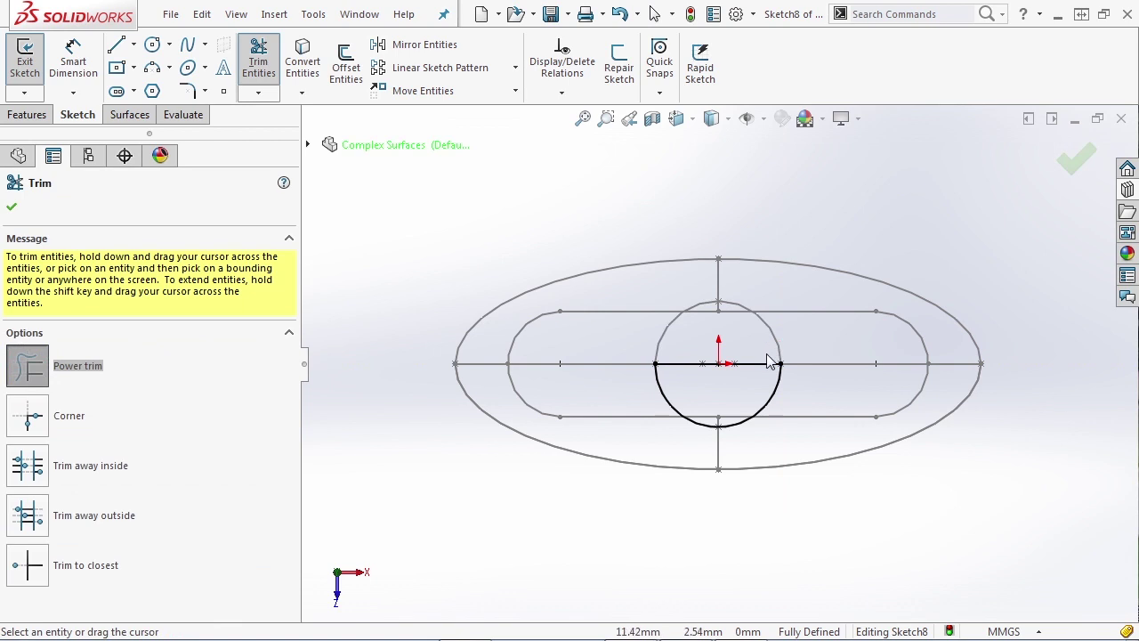
pyautogui.press('Escape')
# Turn the circle's diameter line into construction geometry and exit the half-circle sketch.
pyautogui.click(762, 365)
pyautogui.click(832, 312)
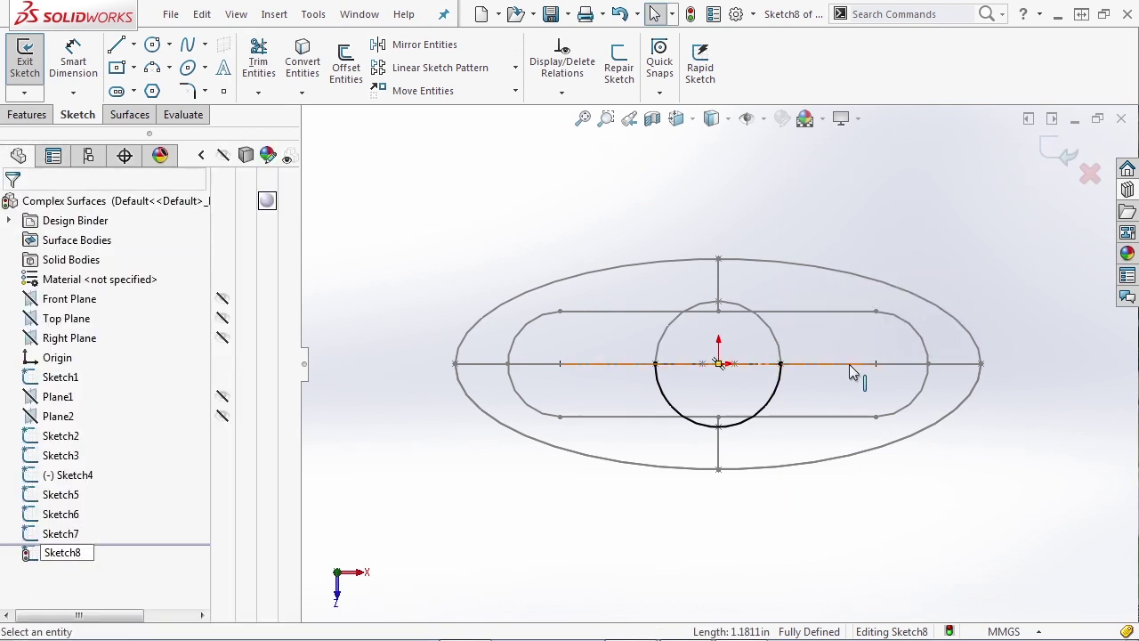
pyautogui.click(1059, 151)
# Start a new sketch on Plane2 and convert the slot outline into it.
pyautogui.click(58, 416)
pyautogui.click(62, 374)
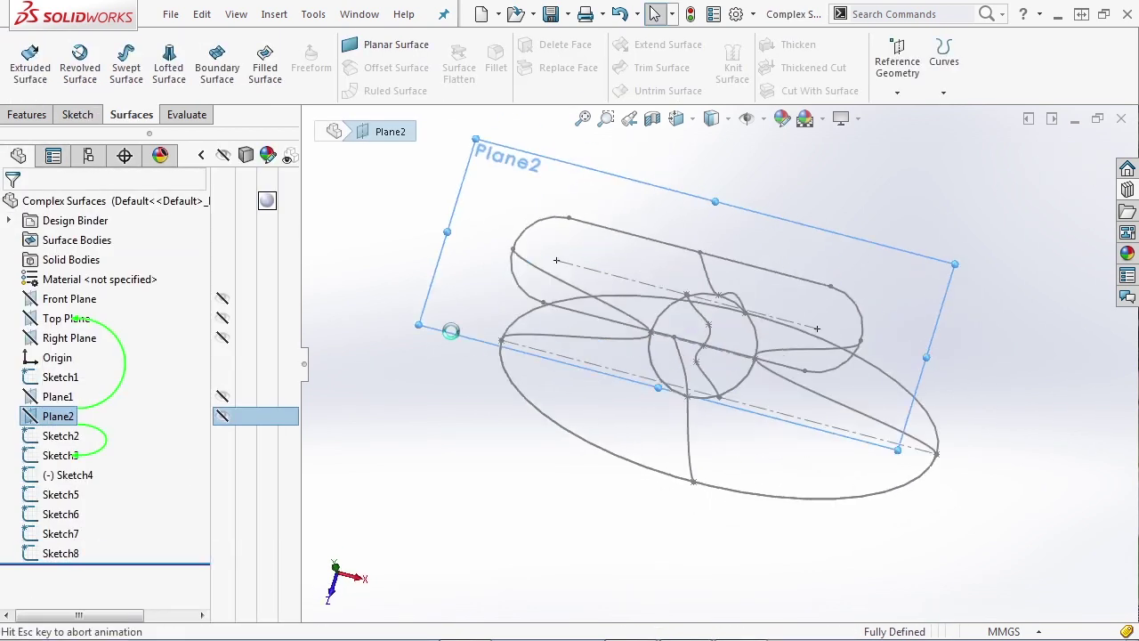
pyautogui.click(554, 314)
pyautogui.click(623, 262)
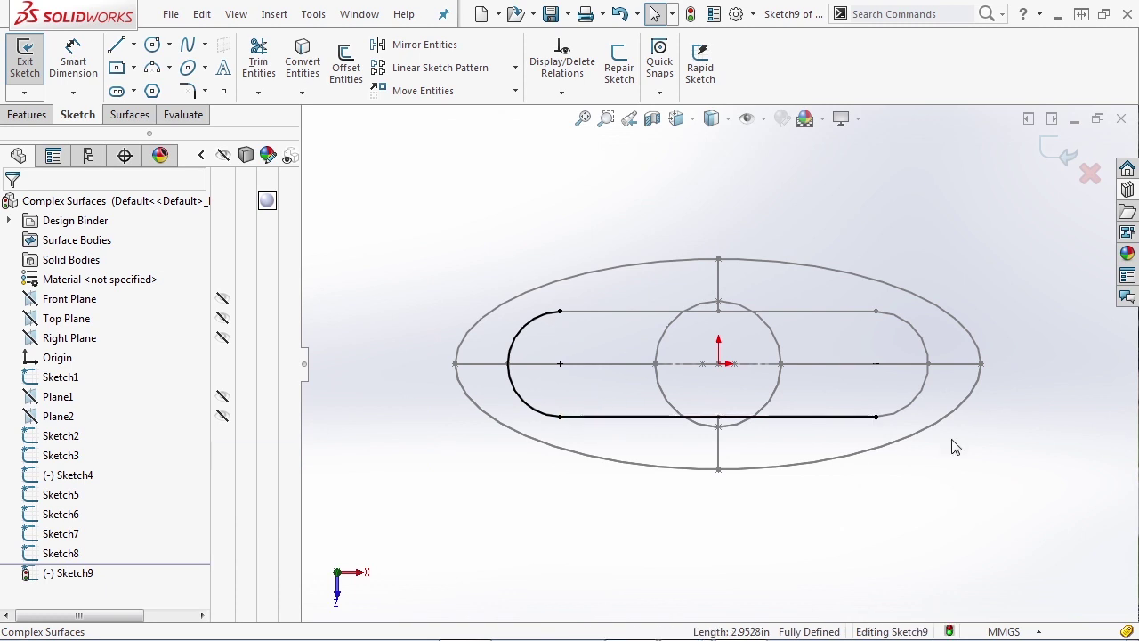
# Draw a line along the slot's long axis between its two end arcs and trim away the slot's rear half.
pyautogui.press('l')
pyautogui.click(507, 363)
pyautogui.click(929, 363)
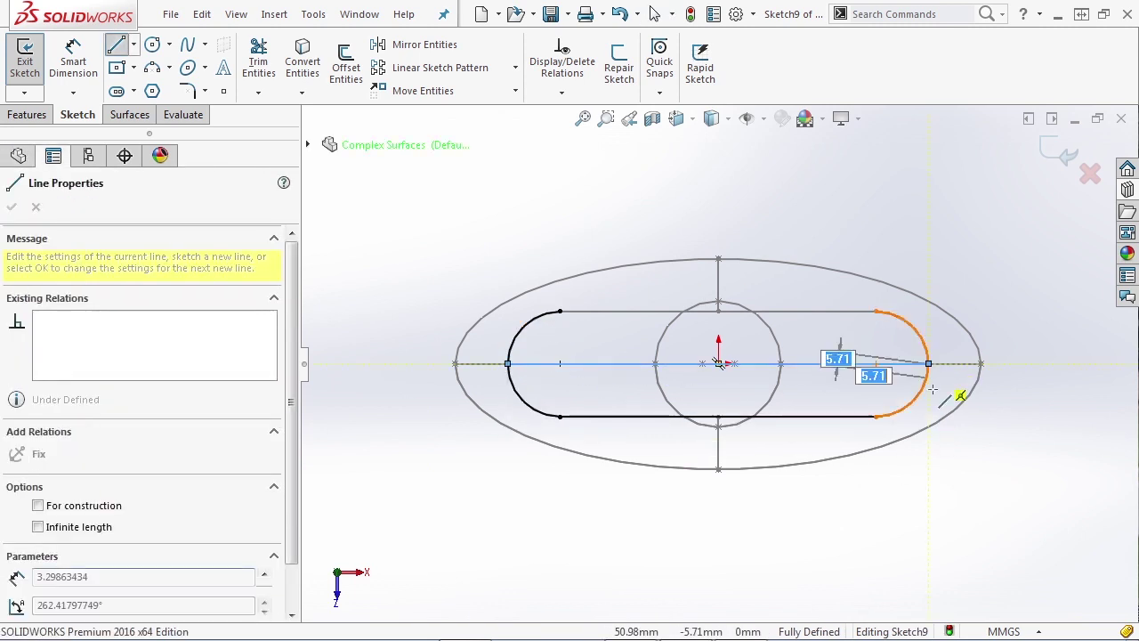
pyautogui.press('t')
pyautogui.moveTo(916, 356)
pyautogui.mouseDown()
pyautogui.moveTo(510, 313)
pyautogui.moveTo(546, 352)
pyautogui.moveTo(579, 354)
pyautogui.mouseUp()
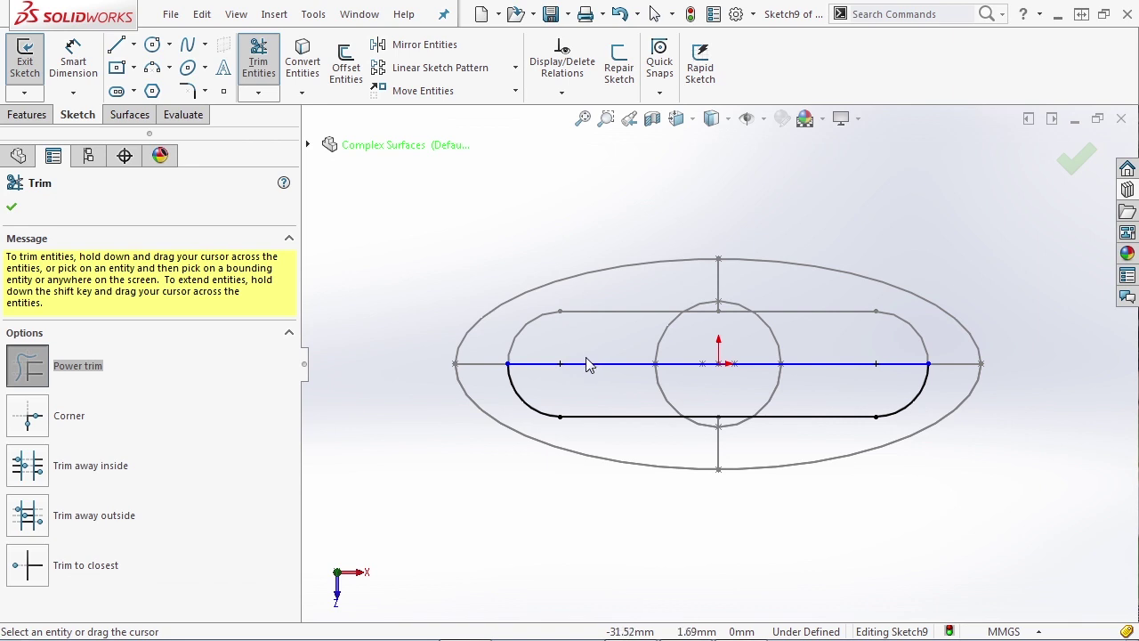
pyautogui.press('Escape')
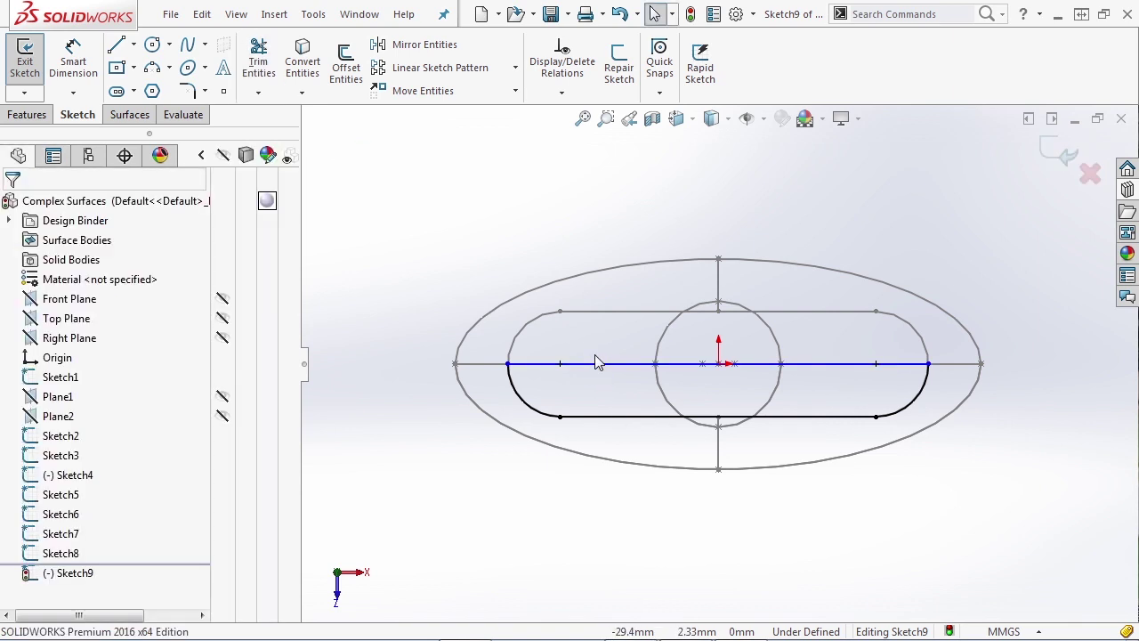
# Shift the slot's long-axis line off centre and add a Midpoint relation between it and the origin.
pyautogui.moveTo(638, 372); pyautogui.dragTo(654, 340)
pyautogui.keyDown('ctrl'); pyautogui.click(718, 363); pyautogui.keyUp('ctrl')
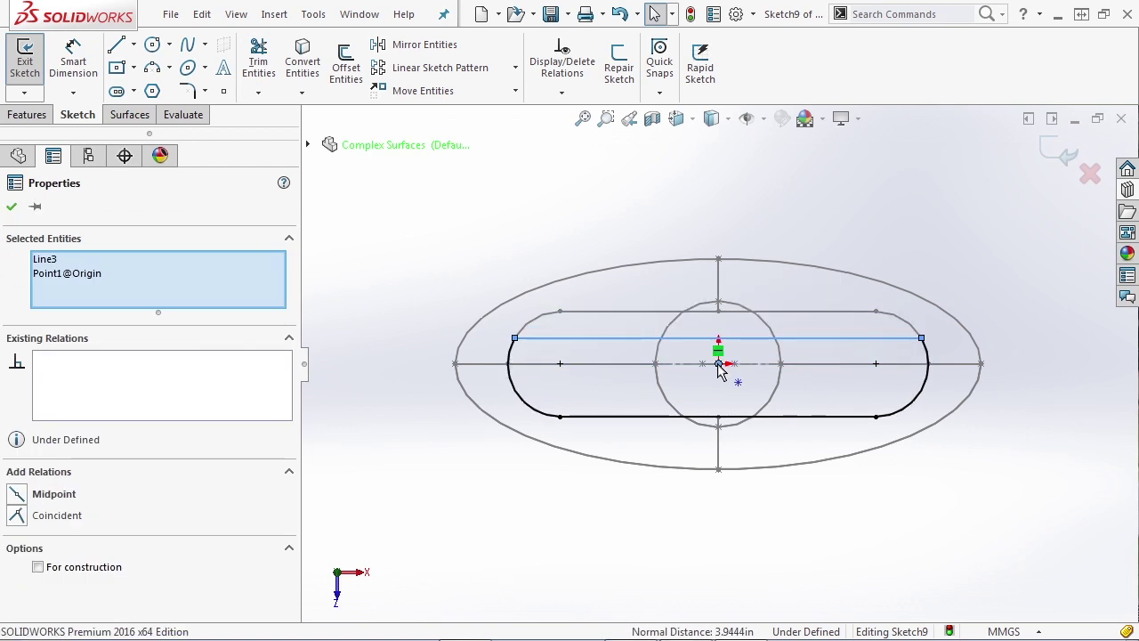
pyautogui.click(769, 305)
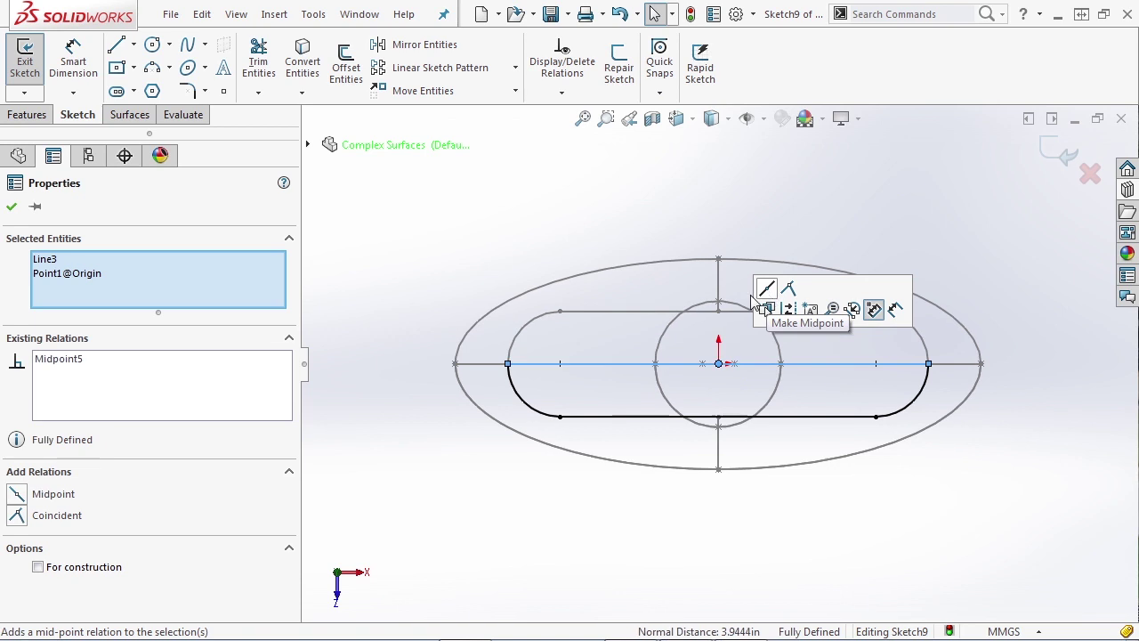
# Turn the slot's long-axis line into construction geometry and exit the half-slot sketch.
pyautogui.click(571, 236)
pyautogui.click(580, 370)
pyautogui.press('Escape')
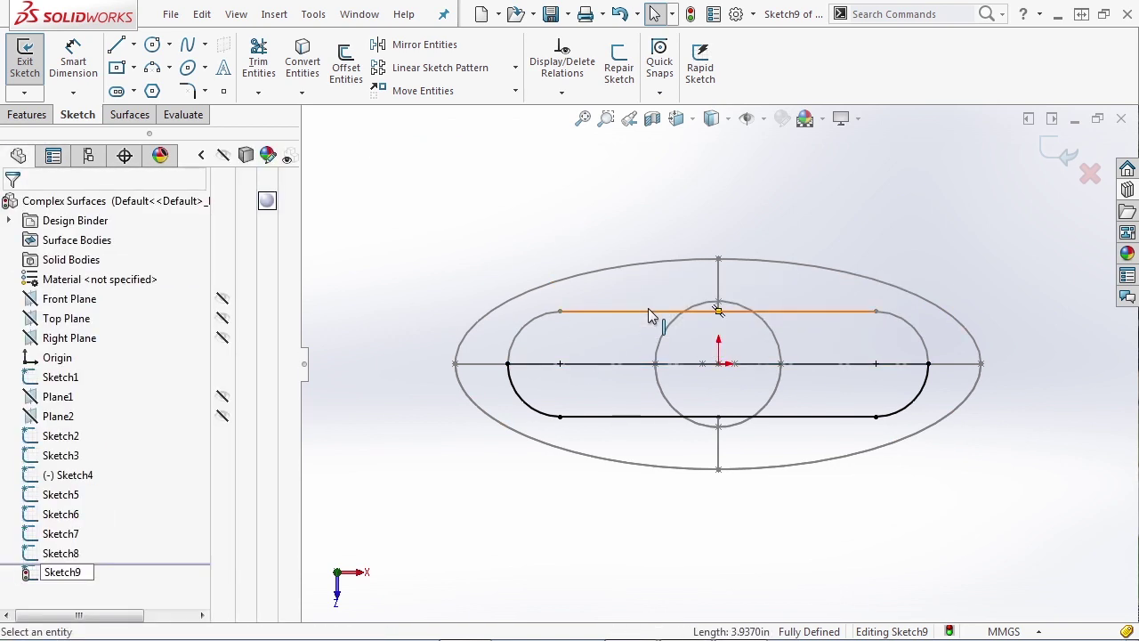
pyautogui.click(1051, 150)
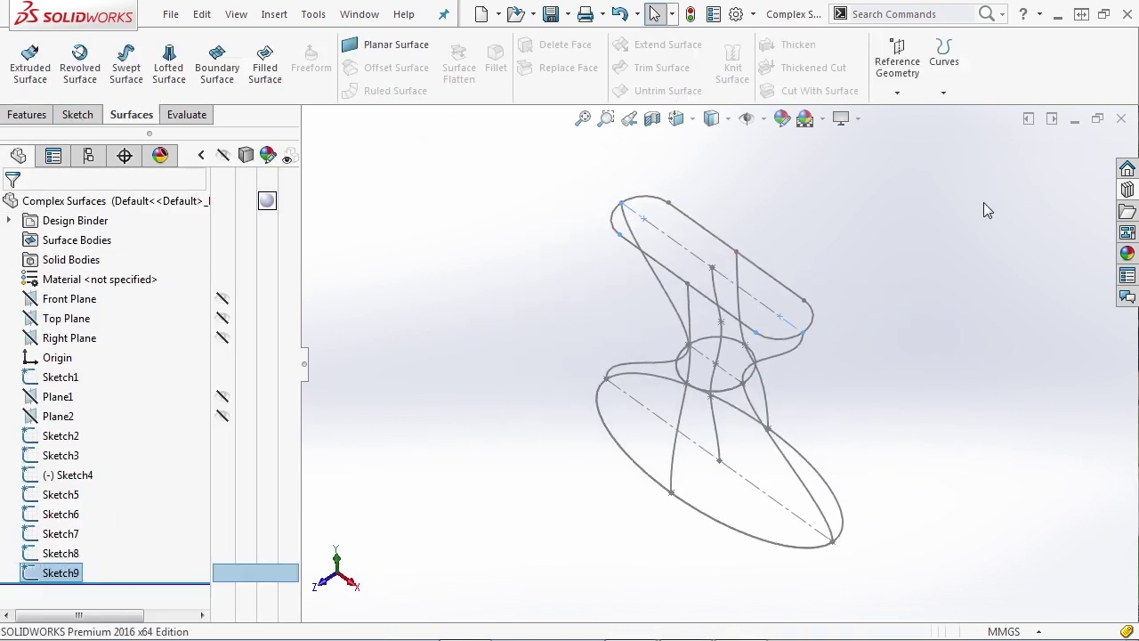
# Hide the original full-profile sketches Sketch1, Sketch2 and Sketch3.
pyautogui.click(871, 351)
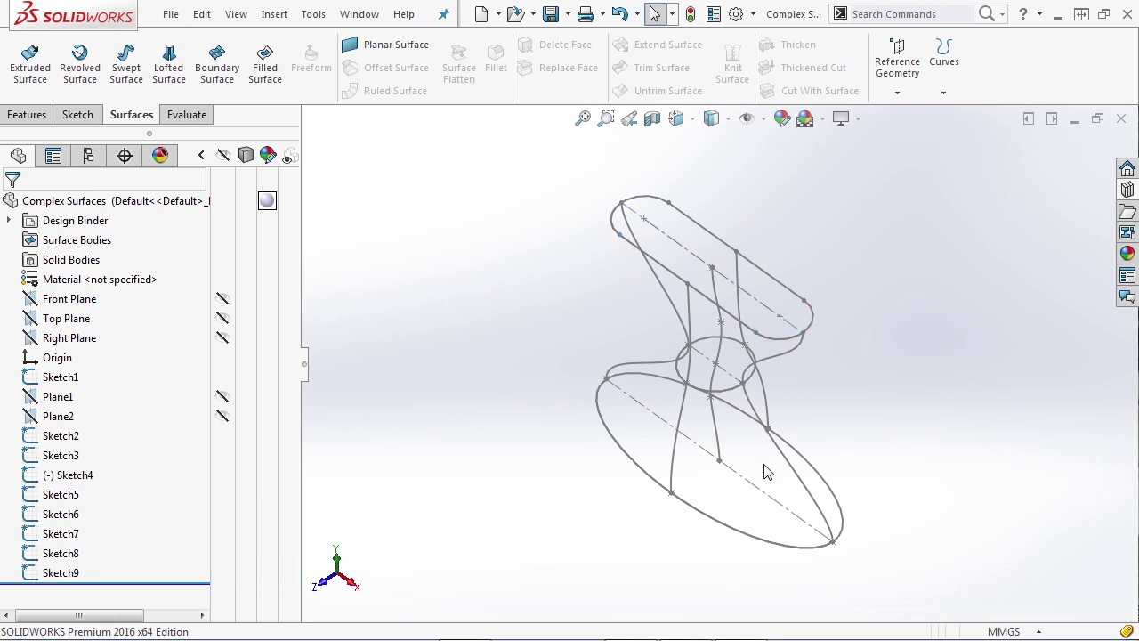
pyautogui.click(222, 377)
pyautogui.click(223, 435)
pyautogui.click(224, 455)
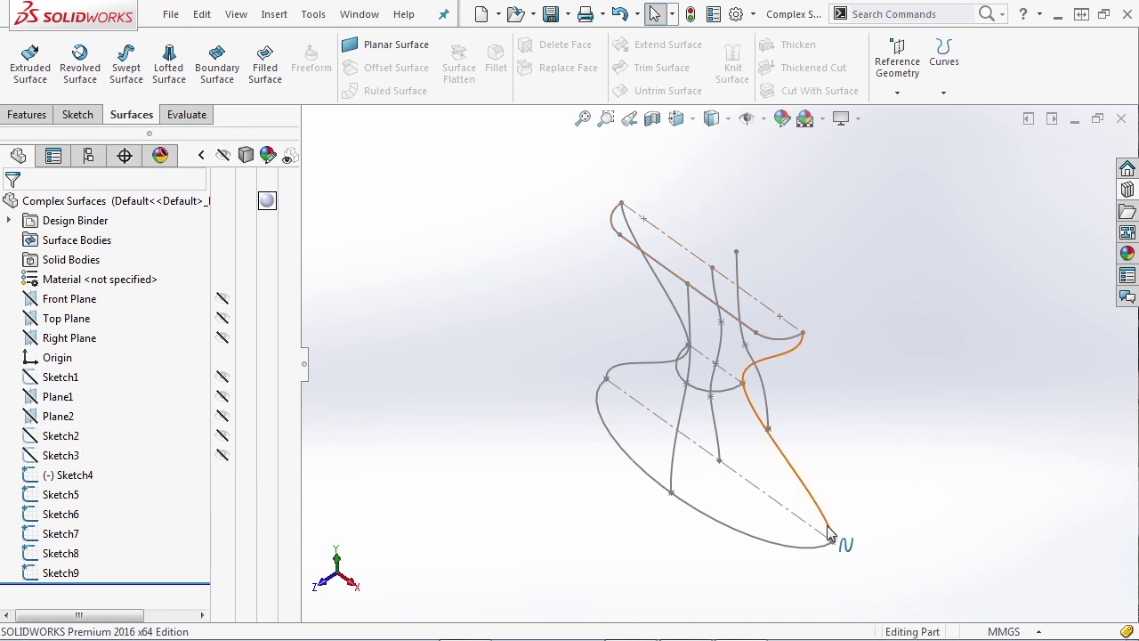
# Edit the half-ellipse Sketch7 and draw a line from the front guide curve's end point to the ellipse centre.
pyautogui.moveTo(719, 533)
pyautogui.mouseDown(button='middle')
pyautogui.moveTo(643, 447)
pyautogui.moveTo(705, 477)
pyautogui.moveTo(709, 524)
pyautogui.moveTo(719, 501)
pyautogui.moveTo(711, 507)
pyautogui.moveTo(724, 508)
pyautogui.moveTo(717, 521)
pyautogui.mouseUp(button='middle')
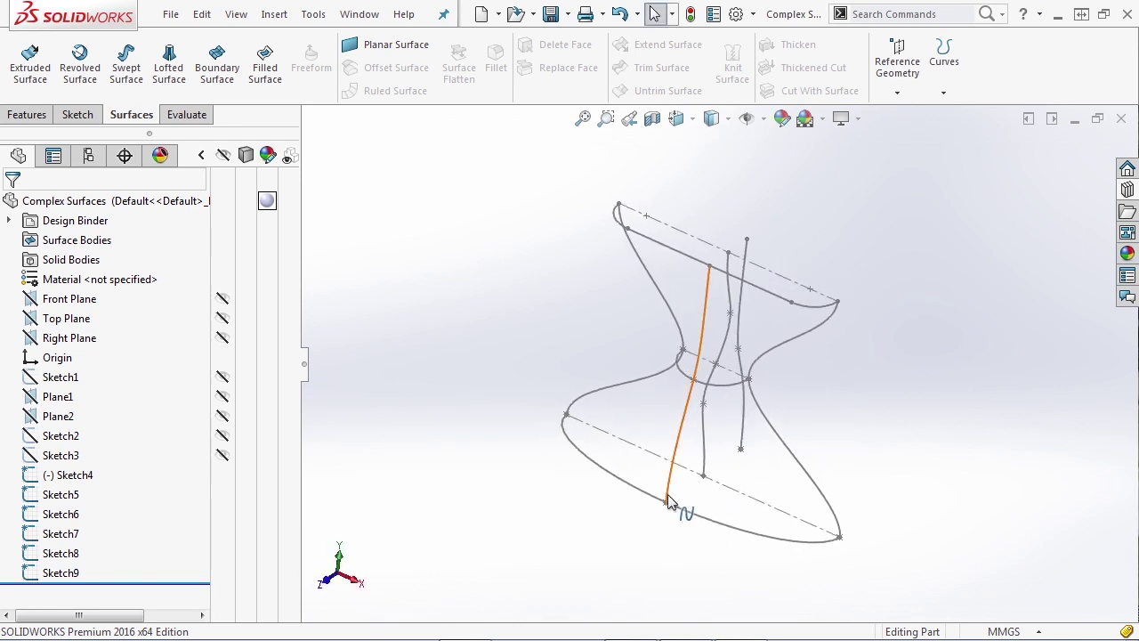
pyautogui.moveTo(686, 471); pyautogui.dragTo(667, 485, button='middle')
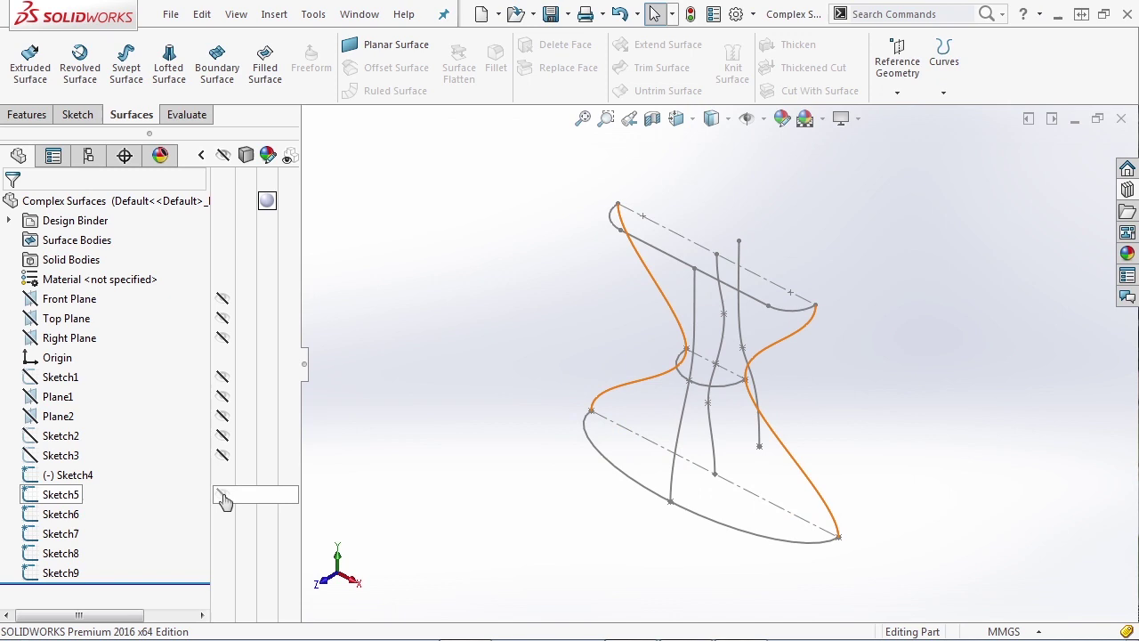
pyautogui.click(58, 532)
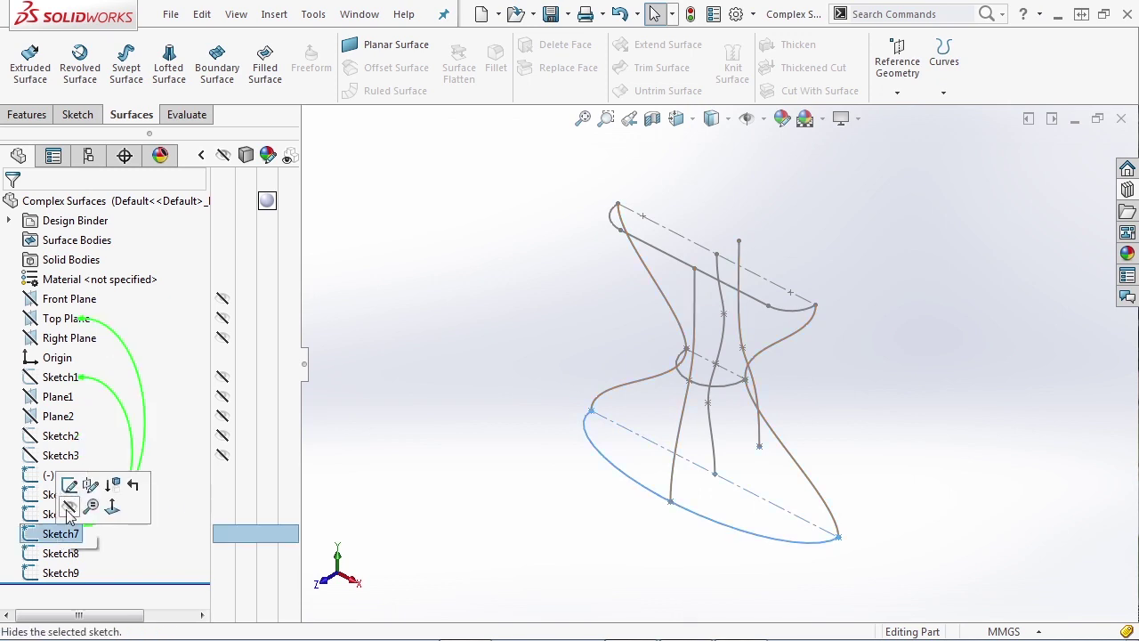
pyautogui.click(70, 483)
pyautogui.press('l')
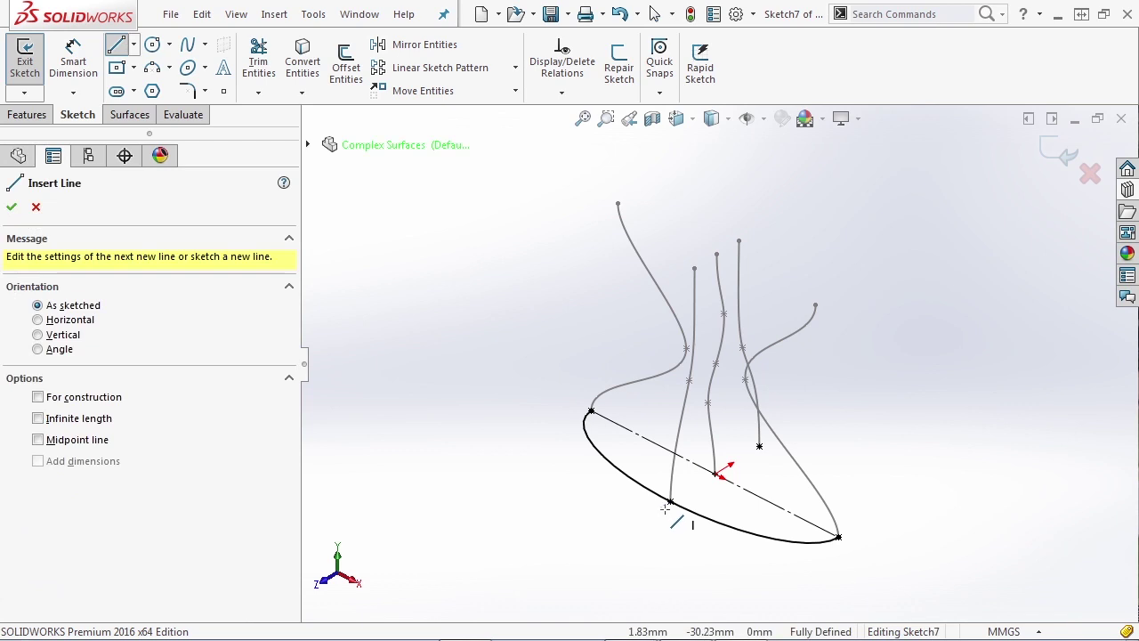
pyautogui.click(670, 501)
pyautogui.click(716, 474)
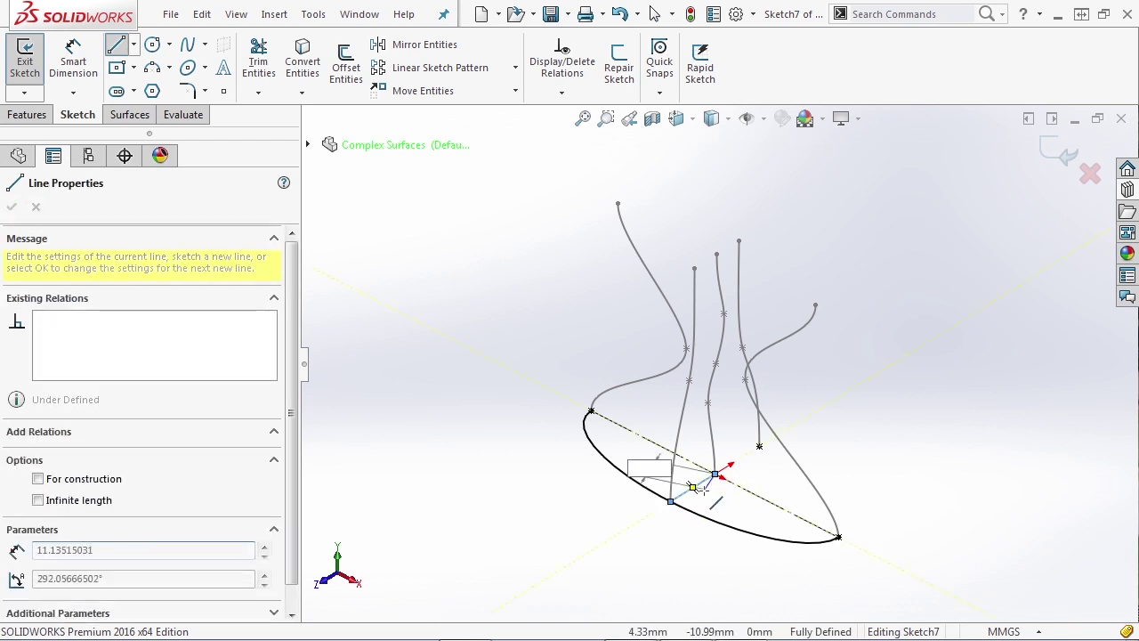
pyautogui.press('Escape')
# Trim away the right half of the half-ellipse arc, leaving the left quarter.
pyautogui.press('t')
pyautogui.moveTo(722, 500); pyautogui.dragTo(703, 546)
pyautogui.press('Escape')
# Turn the short front-to-centre line of the quarter ellipse into construction geometry and exit the sketch.
pyautogui.click(693, 487)
pyautogui.press('Escape')
pyautogui.click(1059, 157)
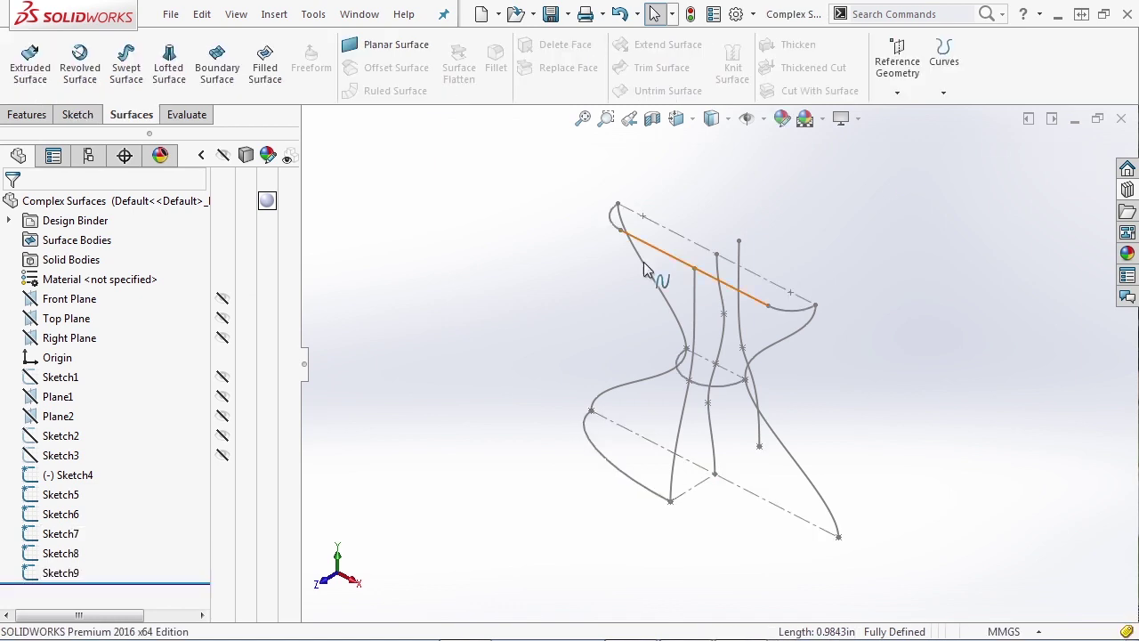
# Edit the half-circle Sketch8 and draw a line from the circle centre to the front guide curve's point on the arc.
pyautogui.click(57, 554)
pyautogui.click(68, 502)
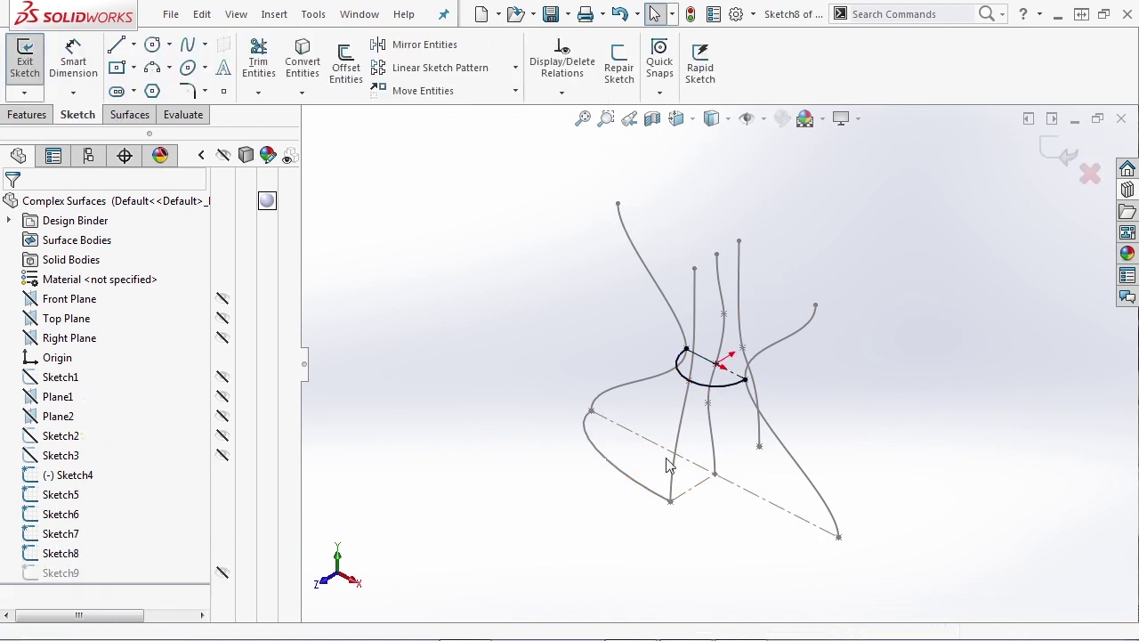
pyautogui.press('l')
pyautogui.click(717, 363)
pyautogui.click(690, 381)
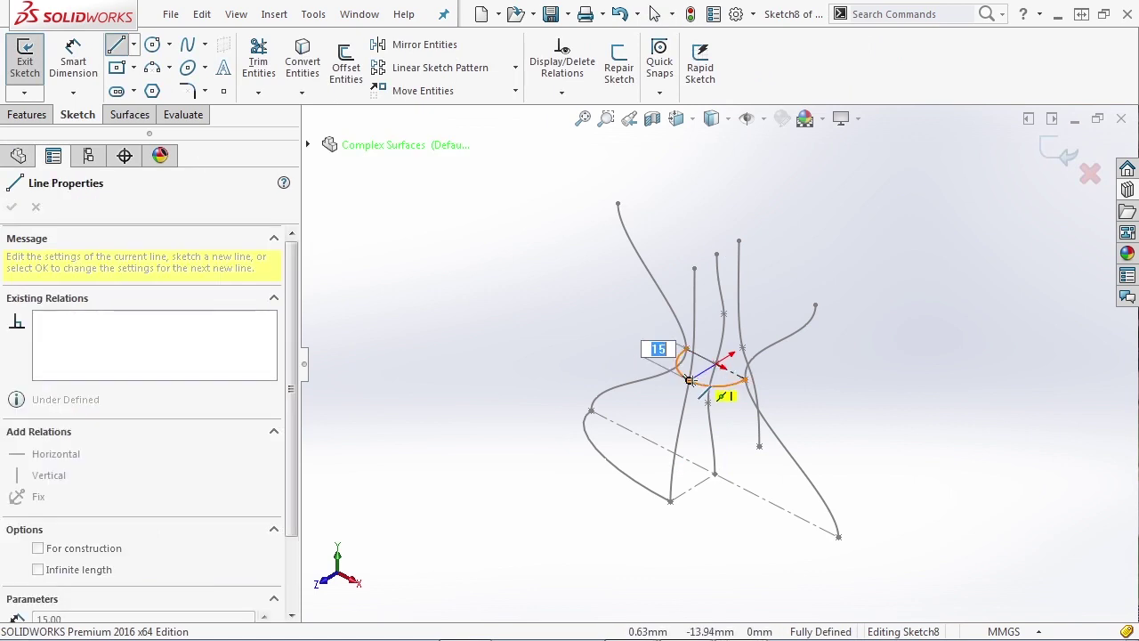
pyautogui.press('Escape')
# Trim away the right half of the half-circle arc, leaving the left quarter.
pyautogui.scroll(-3, 703, 396)
pyautogui.press('t')
pyautogui.press('Escape')
# Turn the quarter circle's centre-to-front line into construction geometry and exit the sketch.
pyautogui.click(712, 355)
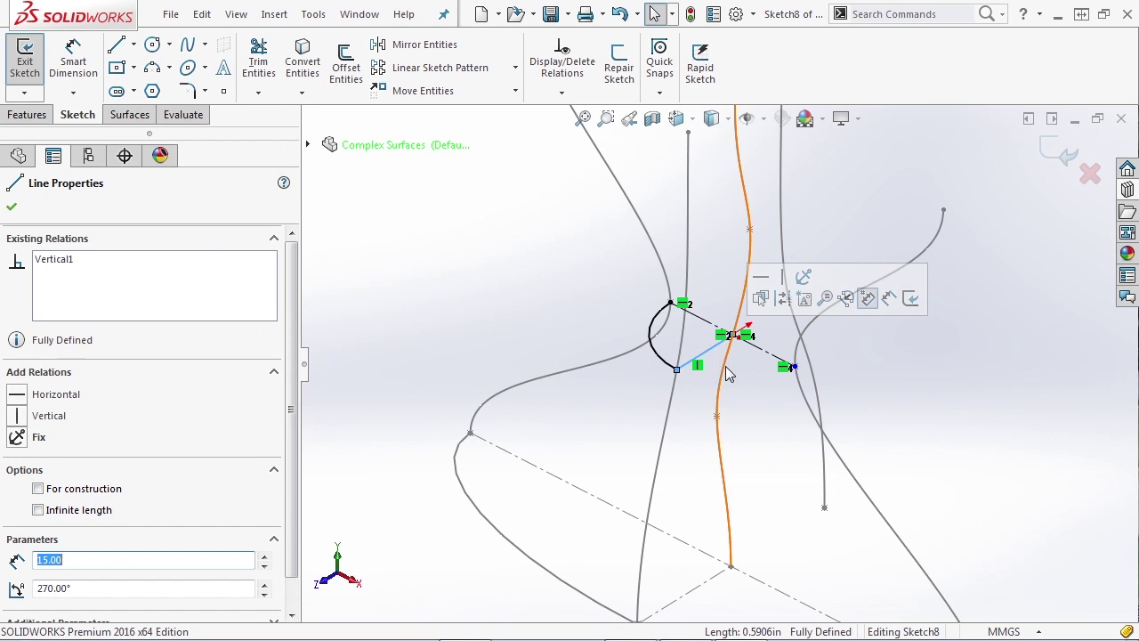
pyautogui.press('Escape')
pyautogui.click(1059, 153)
pyautogui.scroll(3, 890, 409)
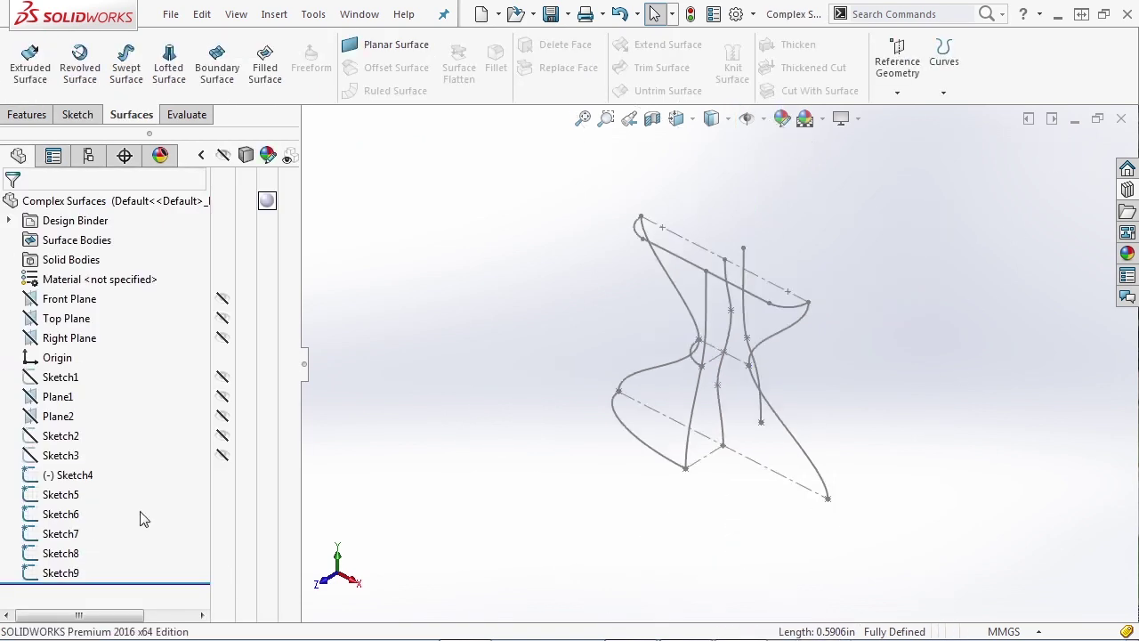
# Edit the half-slot Sketch9 and draw a line from the front guide curve's upper end to the origin.
pyautogui.click(59, 572)
pyautogui.scroll(-3, 735, 349)
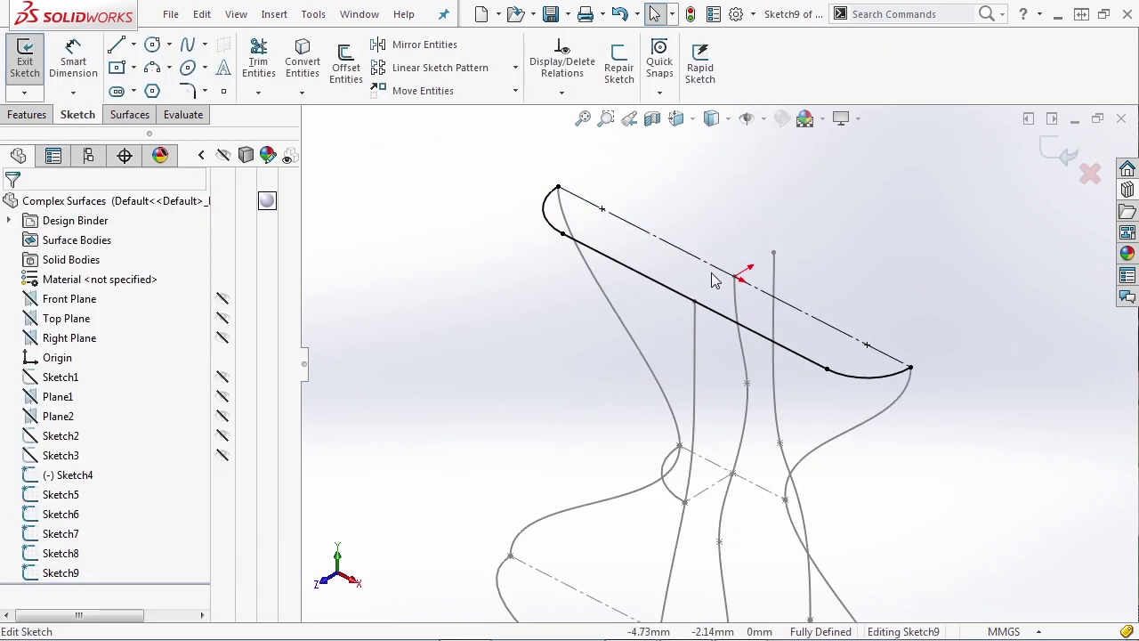
pyautogui.press('l')
pyautogui.click(695, 301)
pyautogui.click(735, 277)
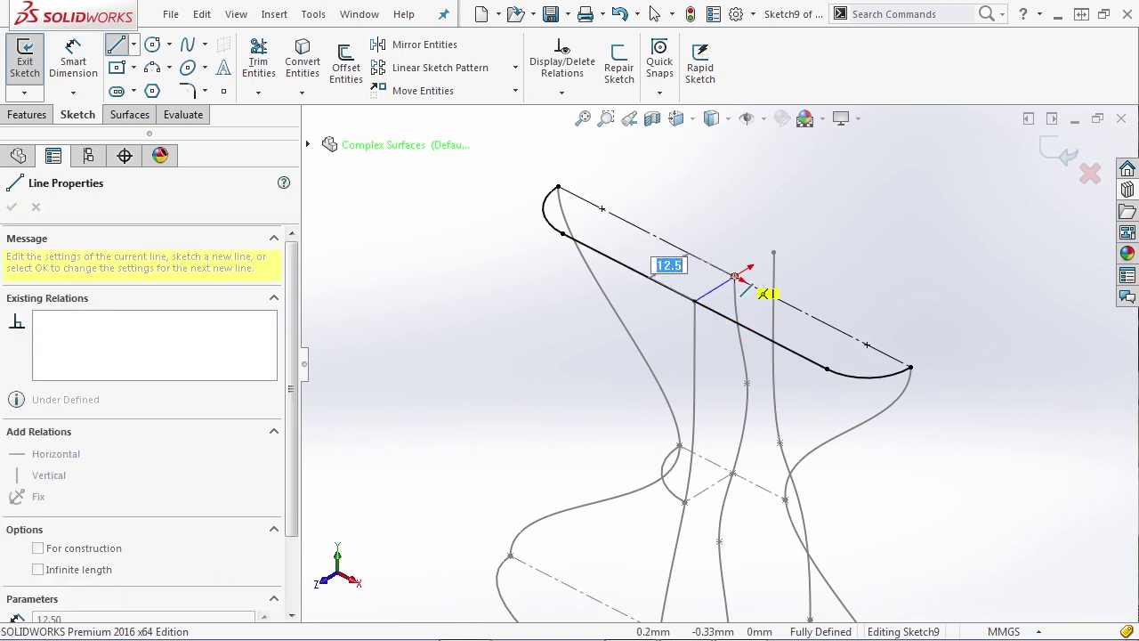
pyautogui.press('Escape')
# Trim away the right half of the slot's straight front edge and delete the leftover right end arc.
pyautogui.press('t')
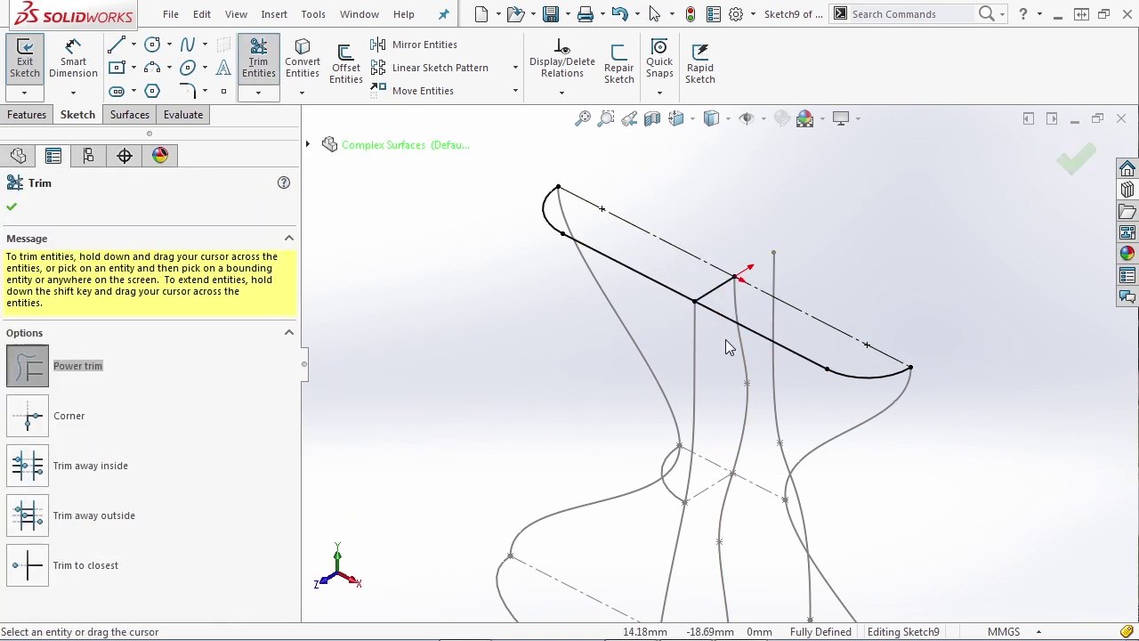
pyautogui.moveTo(755, 353); pyautogui.dragTo(761, 325)
pyautogui.press('Escape')
pyautogui.click(871, 378)
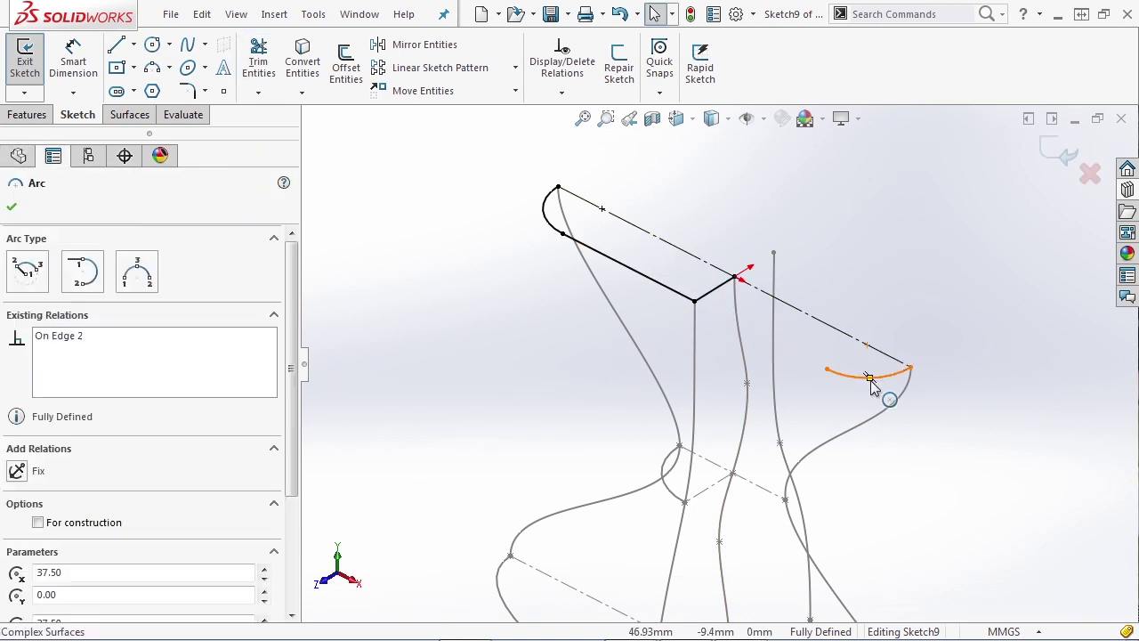
pyautogui.press('Escape')
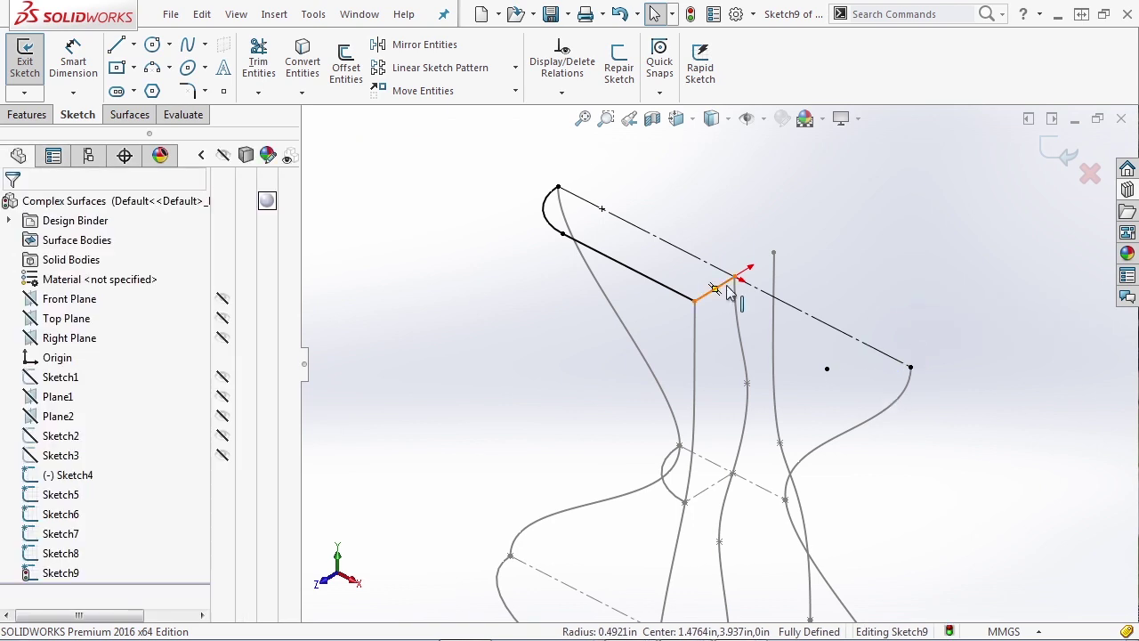
# Turn the quarter slot's front-to-origin line into construction geometry and exit the sketch.
pyautogui.click(726, 285)
pyautogui.press('Escape')
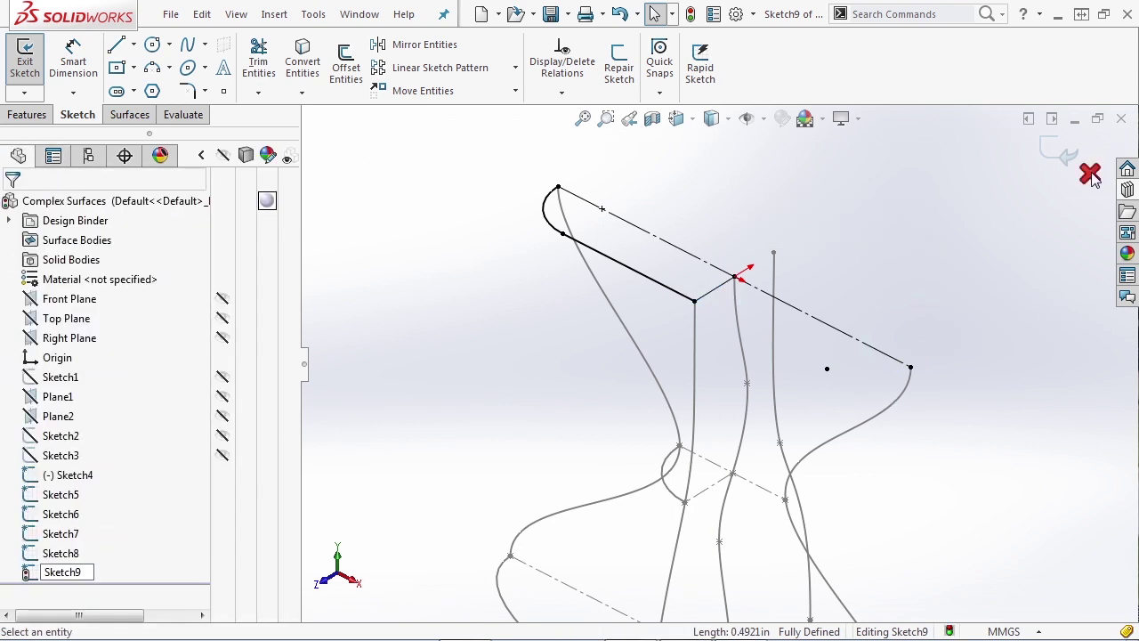
pyautogui.click(1059, 158)
# Create an Extruded Surface from the left guide curve of Sketch5, Blind 10 mm, in the reversed direction.
pyautogui.scroll(-3, 941, 300)
pyautogui.moveTo(941, 300)
pyautogui.mouseDown(button='middle')
pyautogui.moveTo(739, 365)
pyautogui.moveTo(720, 329)
pyautogui.moveTo(739, 371)
pyautogui.mouseUp(button='middle')
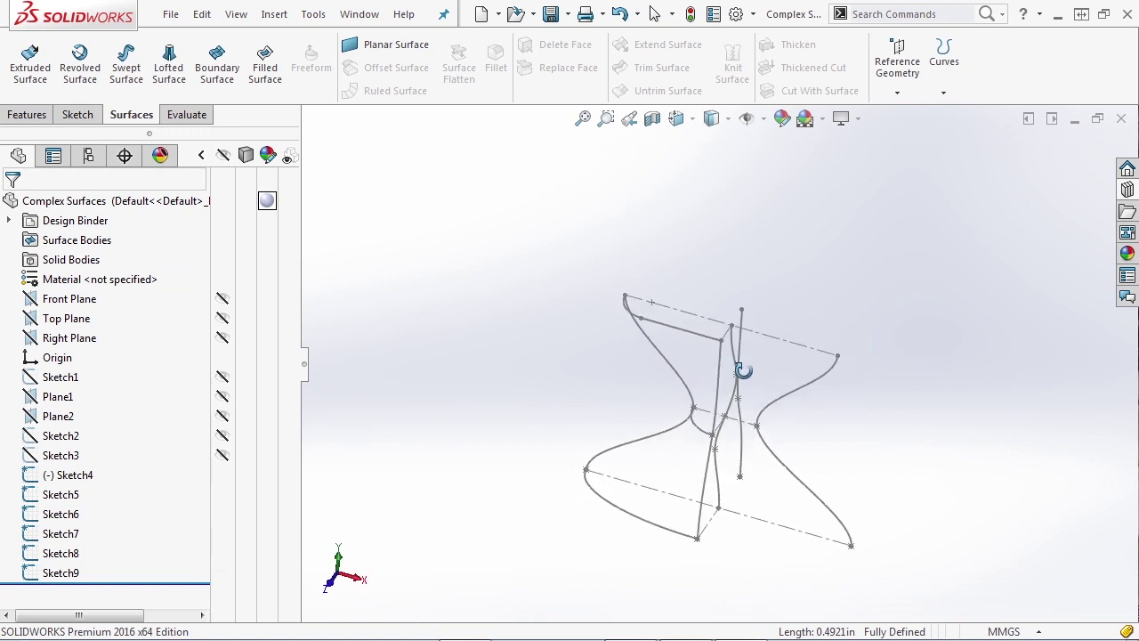
pyautogui.moveTo(740, 478); pyautogui.dragTo(724, 461, button='middle')
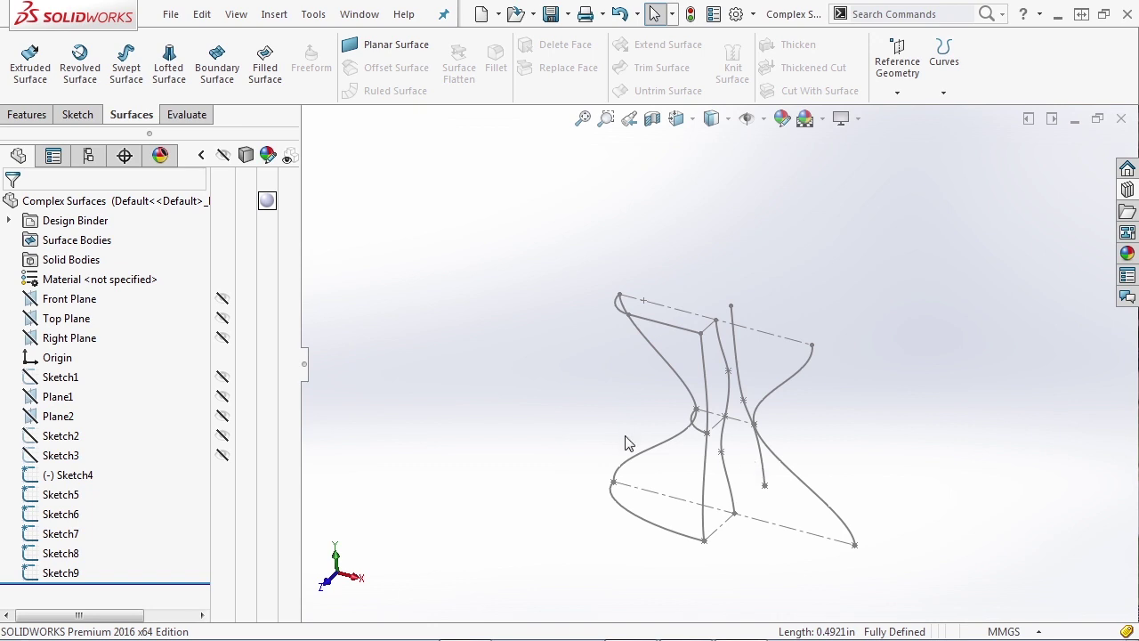
pyautogui.click(36, 78)
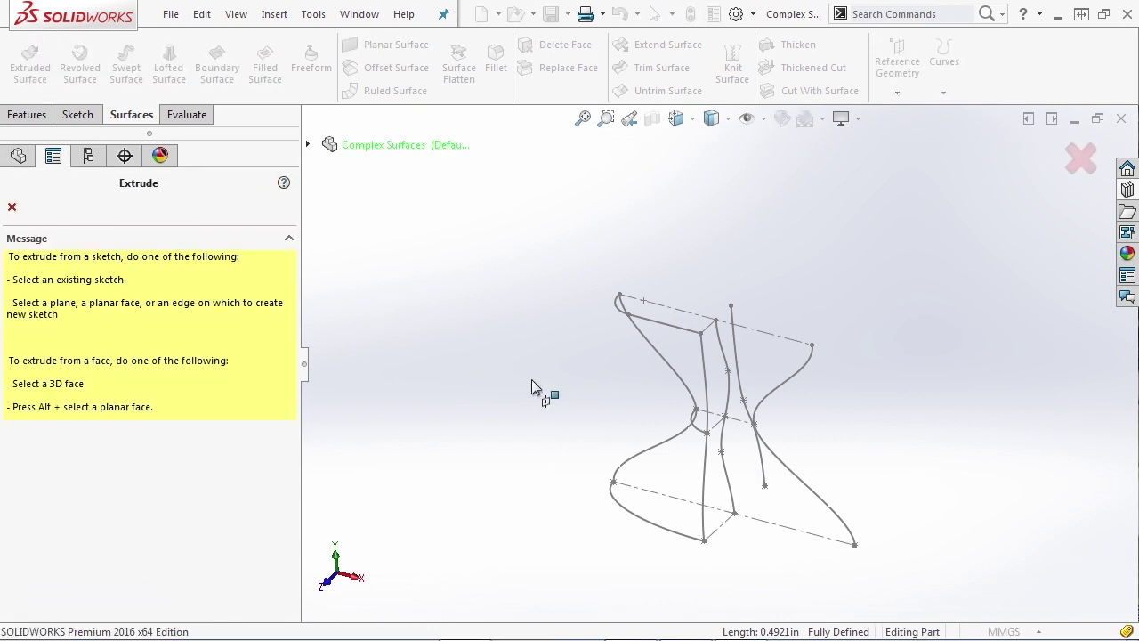
pyautogui.click(627, 470)
pyautogui.moveTo(575, 448); pyautogui.dragTo(543, 494, button='middle')
pyautogui.click(16, 314)
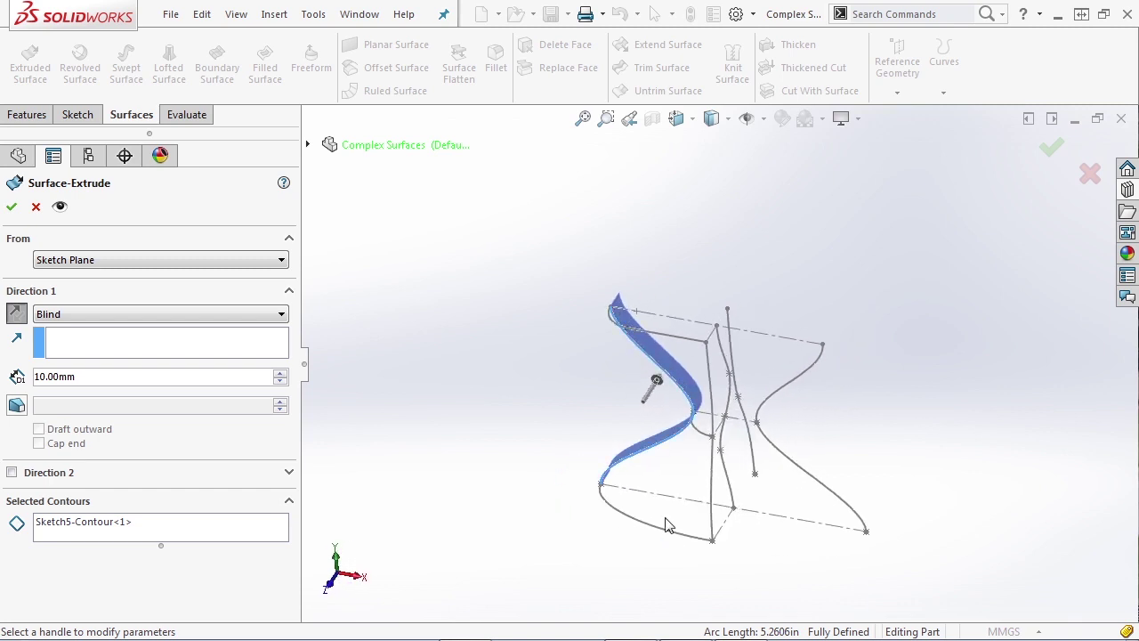
pyautogui.click(11, 207)
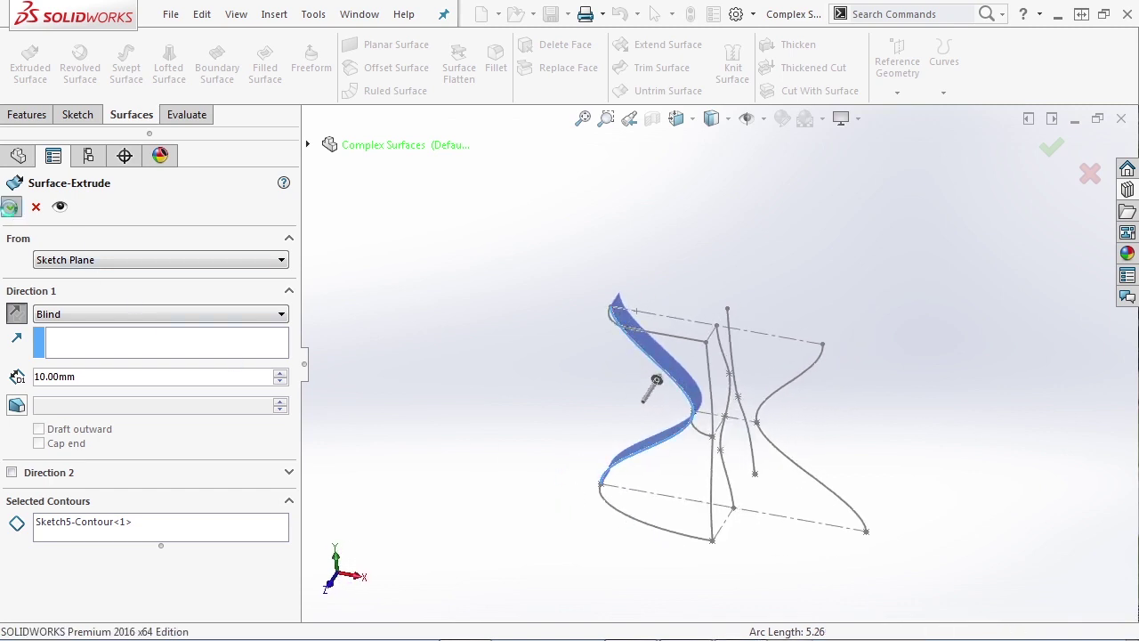
# Create an Extruded Surface from the front guide curve of Sketch6, Blind 10 mm.
pyautogui.moveTo(612, 524); pyautogui.dragTo(649, 516, button='middle')
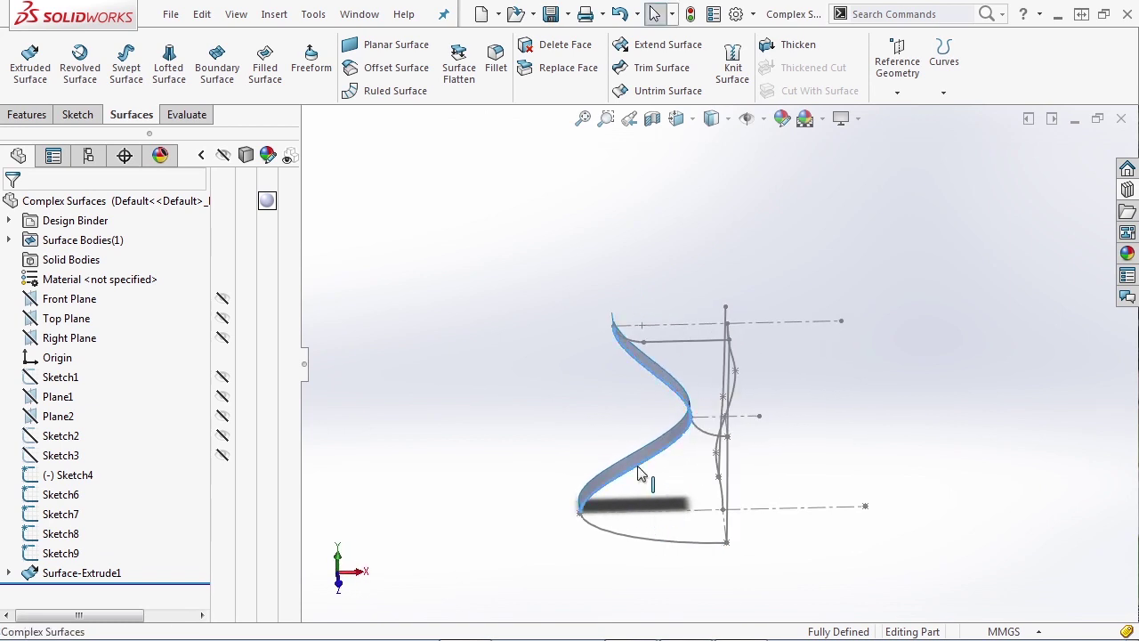
pyautogui.click(643, 475)
pyautogui.moveTo(656, 554)
pyautogui.mouseDown(button='middle')
pyautogui.moveTo(611, 579)
pyautogui.moveTo(633, 614)
pyautogui.mouseUp(button='middle')
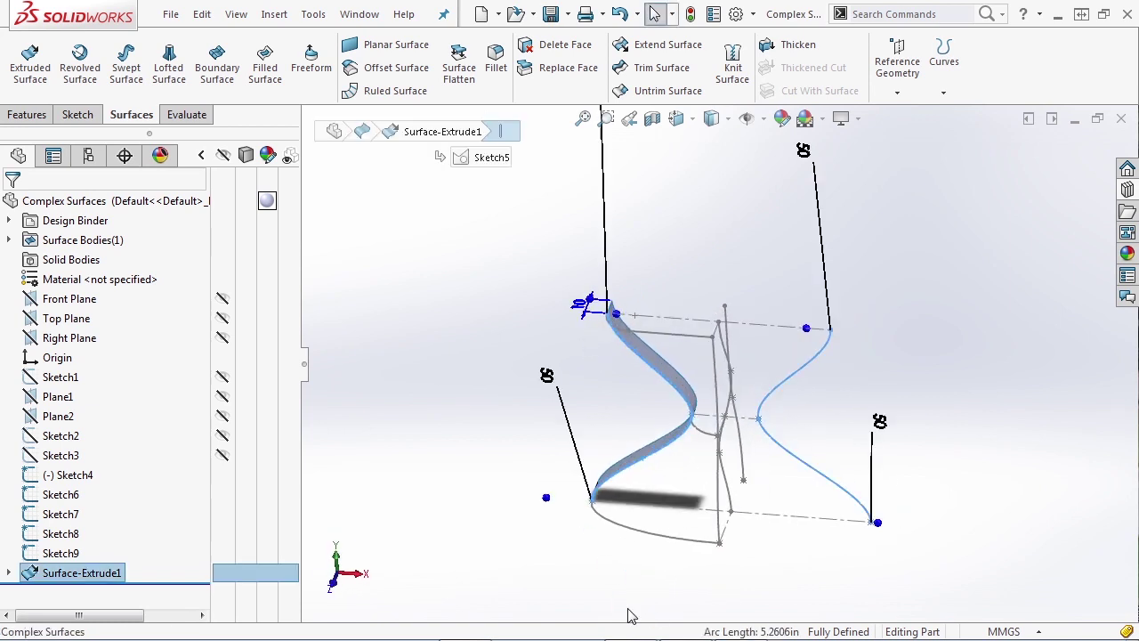
pyautogui.click(613, 415)
pyautogui.moveTo(613, 414); pyautogui.dragTo(662, 415, button='middle')
pyautogui.click(29, 63)
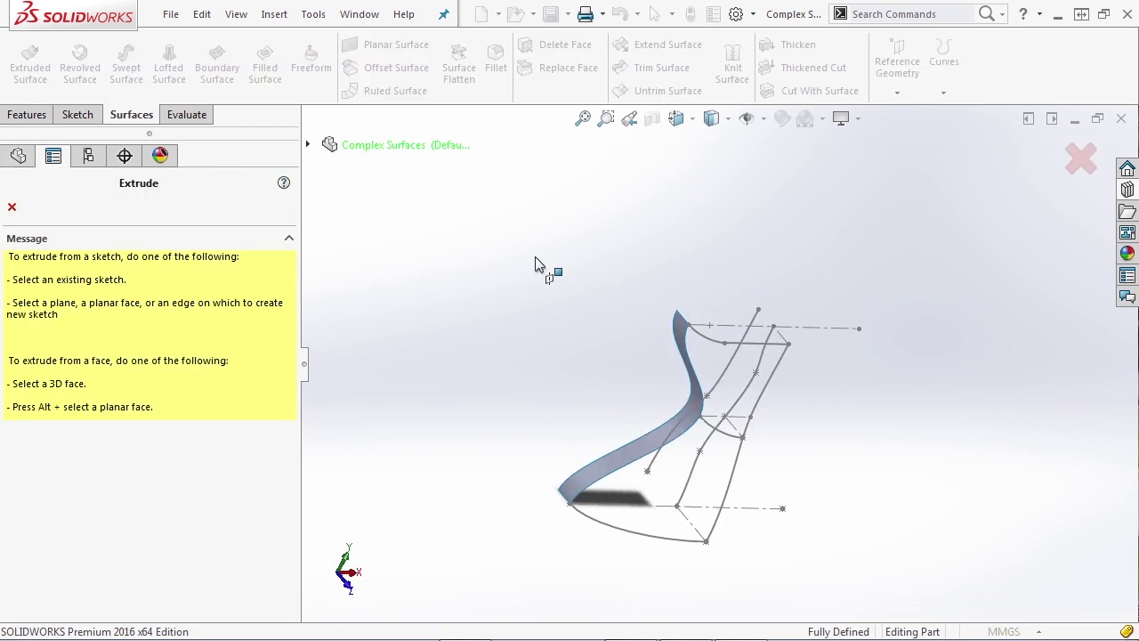
pyautogui.click(782, 356)
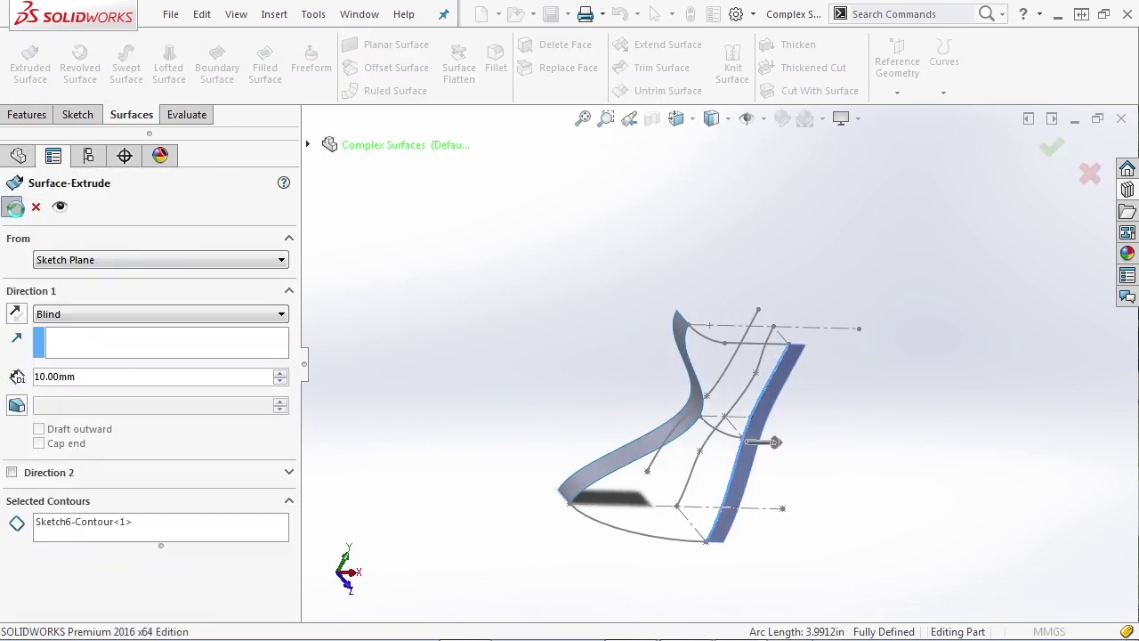
pyautogui.click(14, 206)
# Create an Extruded Surface from the quarter ellipse Sketch7, Blind 10 mm, in the reversed direction.
pyautogui.moveTo(890, 490); pyautogui.dragTo(755, 471, button='middle')
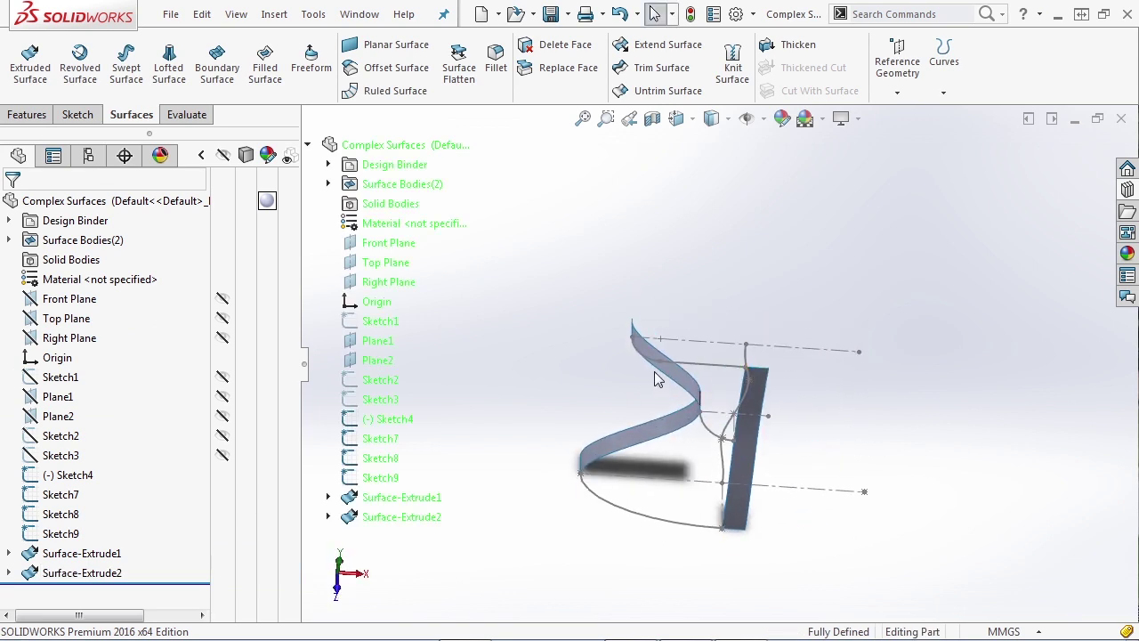
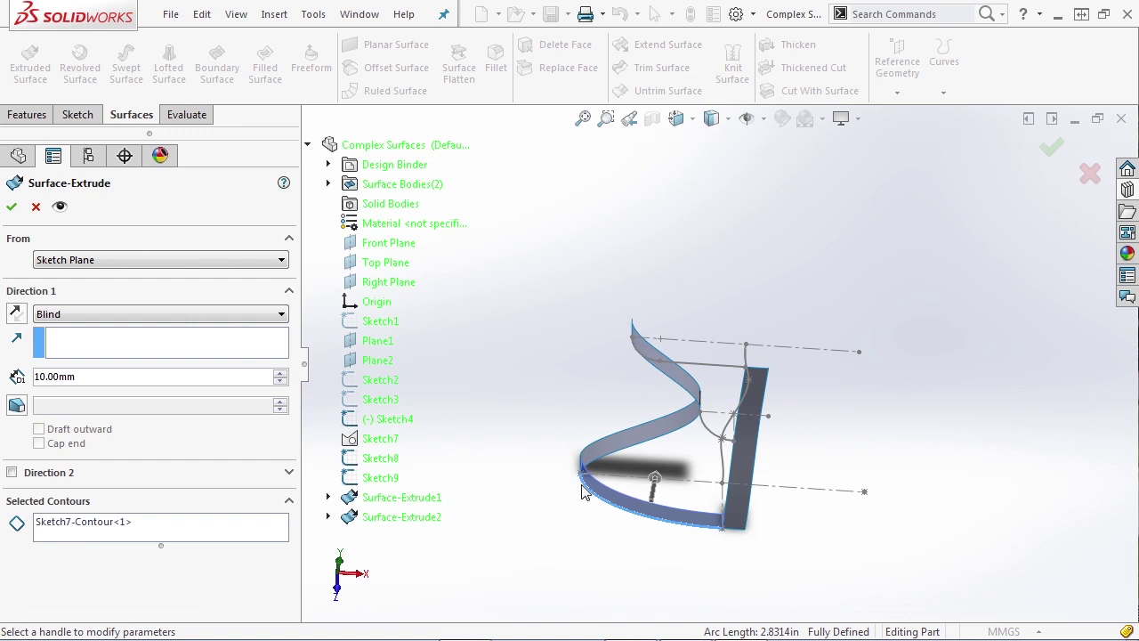
pyautogui.click(16, 314)
pyautogui.click(14, 207)
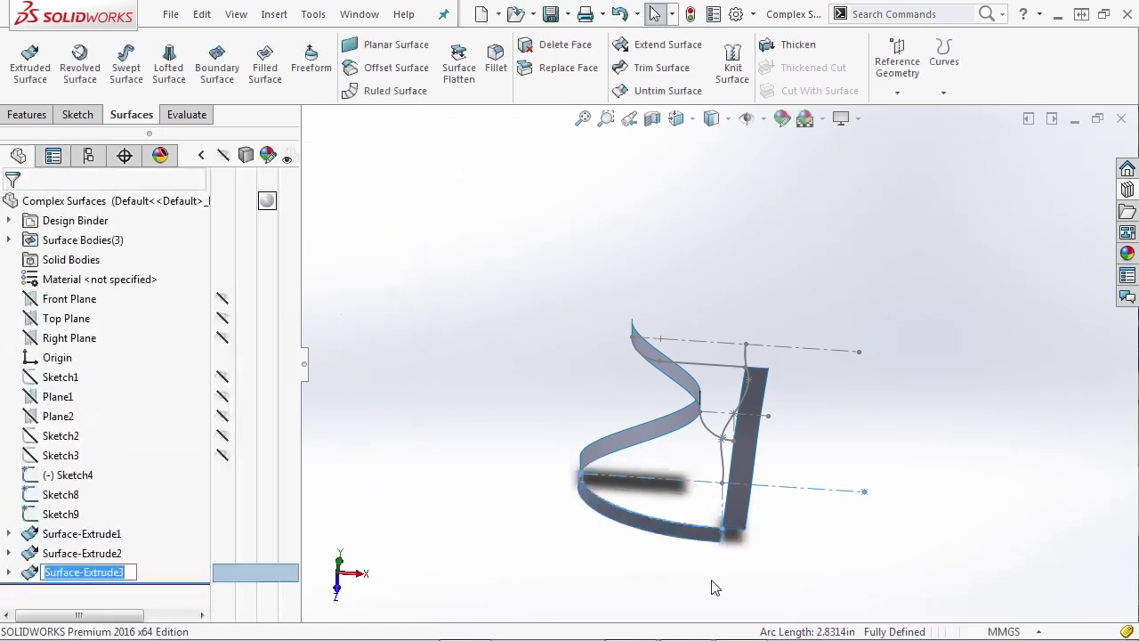
# Examine how the lower extruded surface meets the left guide surface at their shared corner.
pyautogui.moveTo(663, 558); pyautogui.dragTo(719, 474, button='middle')
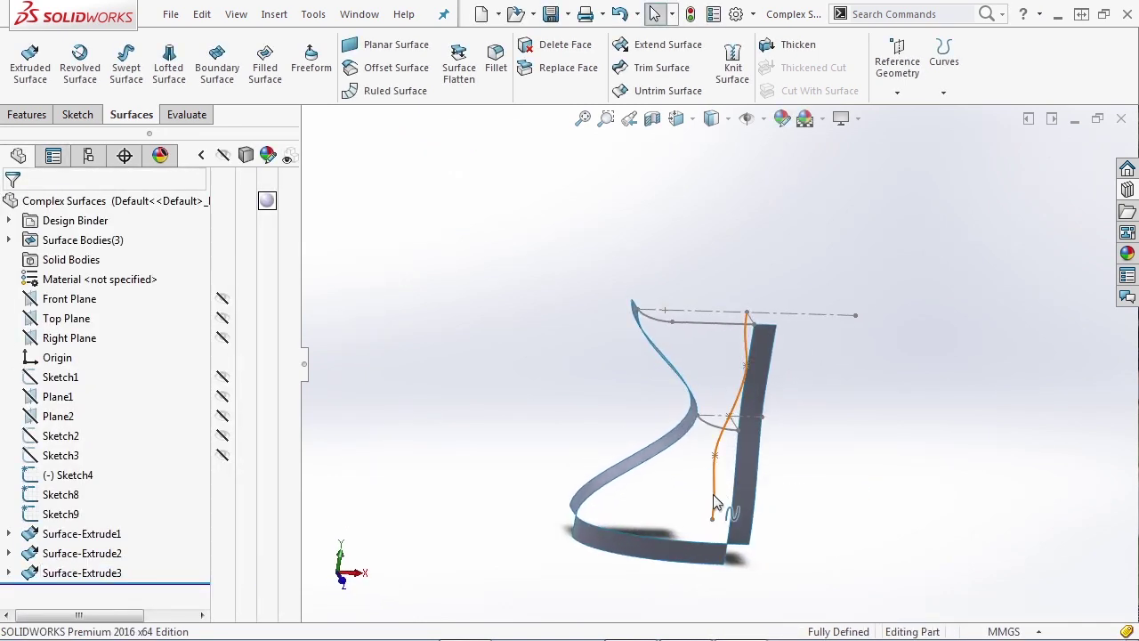
pyautogui.scroll(-3, 598, 513)
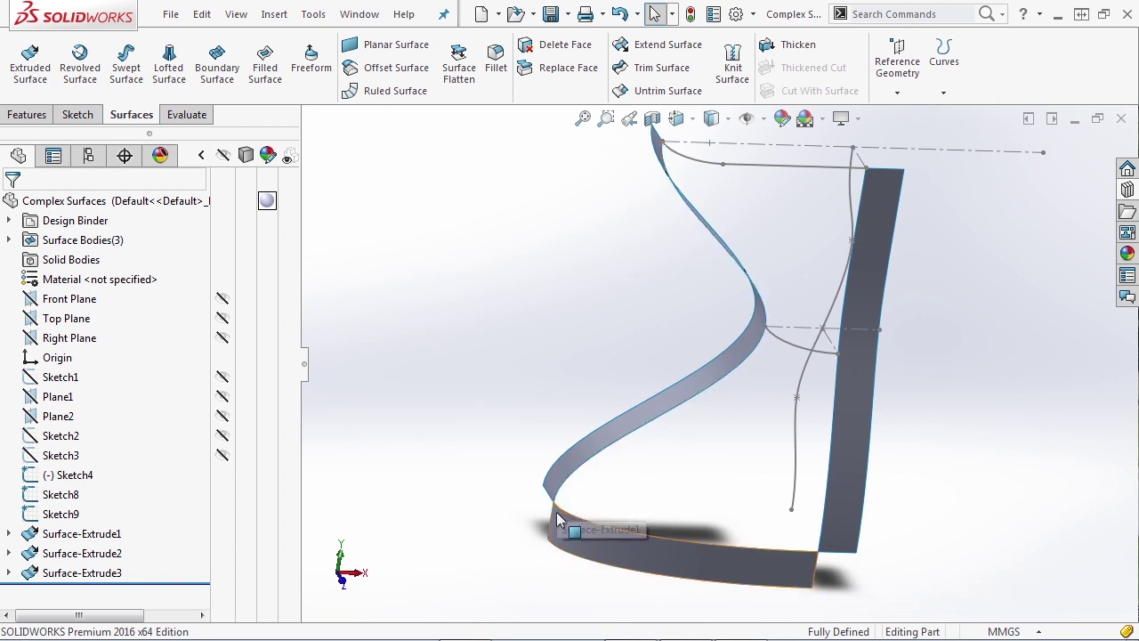
pyautogui.click(558, 505)
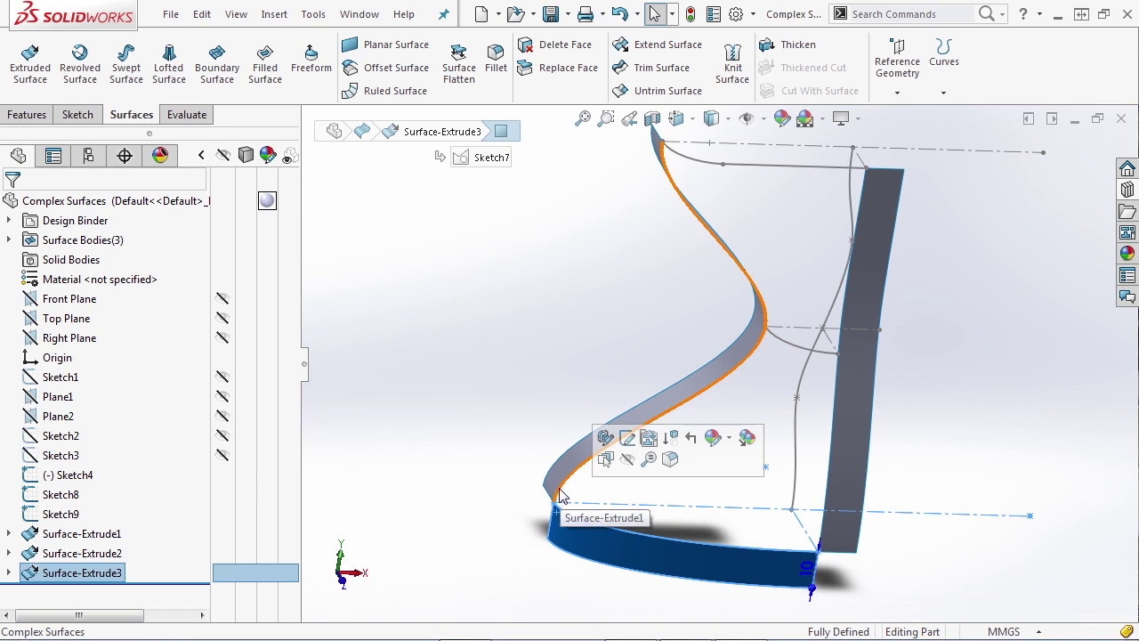
pyautogui.press('Escape')
pyautogui.scroll(-5, 602, 519)
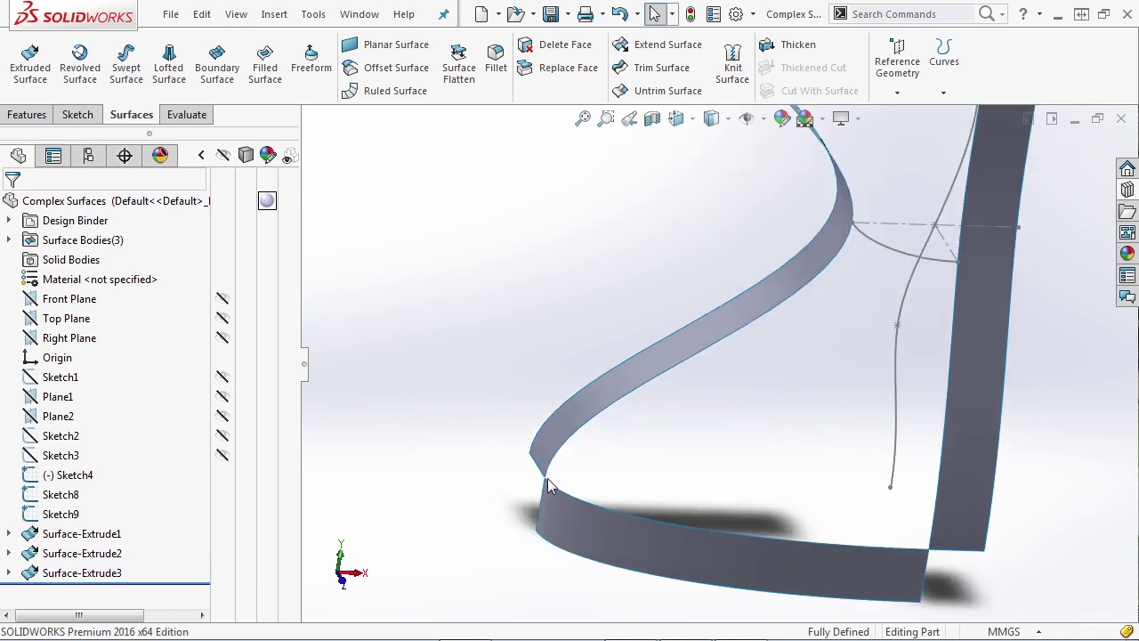
pyautogui.click(532, 472)
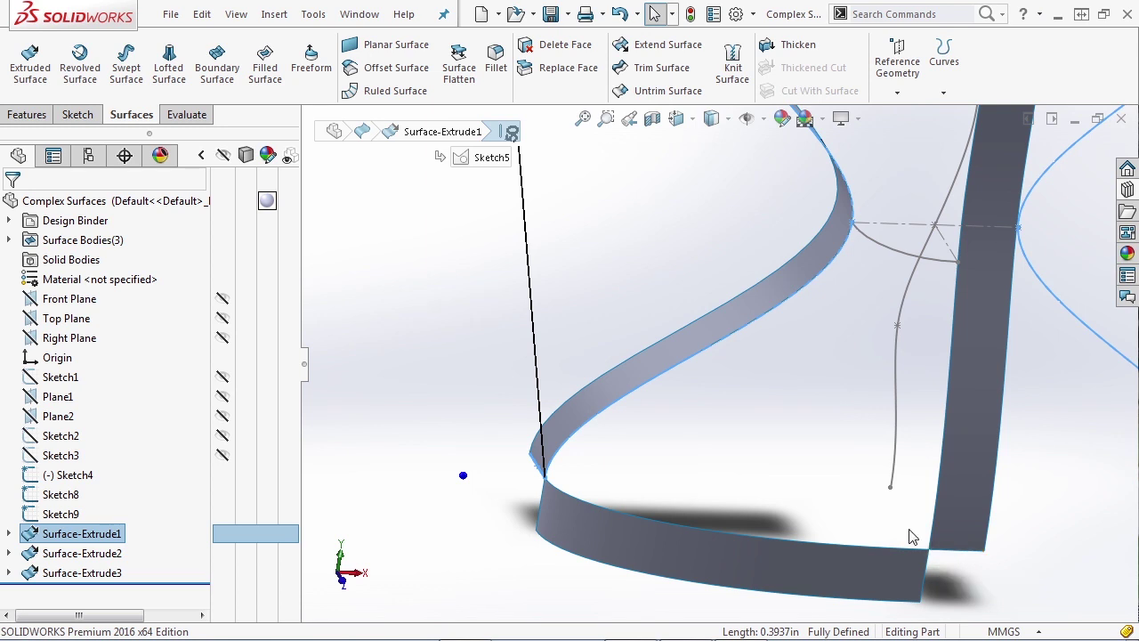
pyautogui.moveTo(890, 508); pyautogui.dragTo(877, 500, button='middle')
pyautogui.click(437, 511)
# Delete the extruded surface made from Sketch7, keeping its sketch.
pyautogui.click(89, 573)
pyautogui.press('Delete')
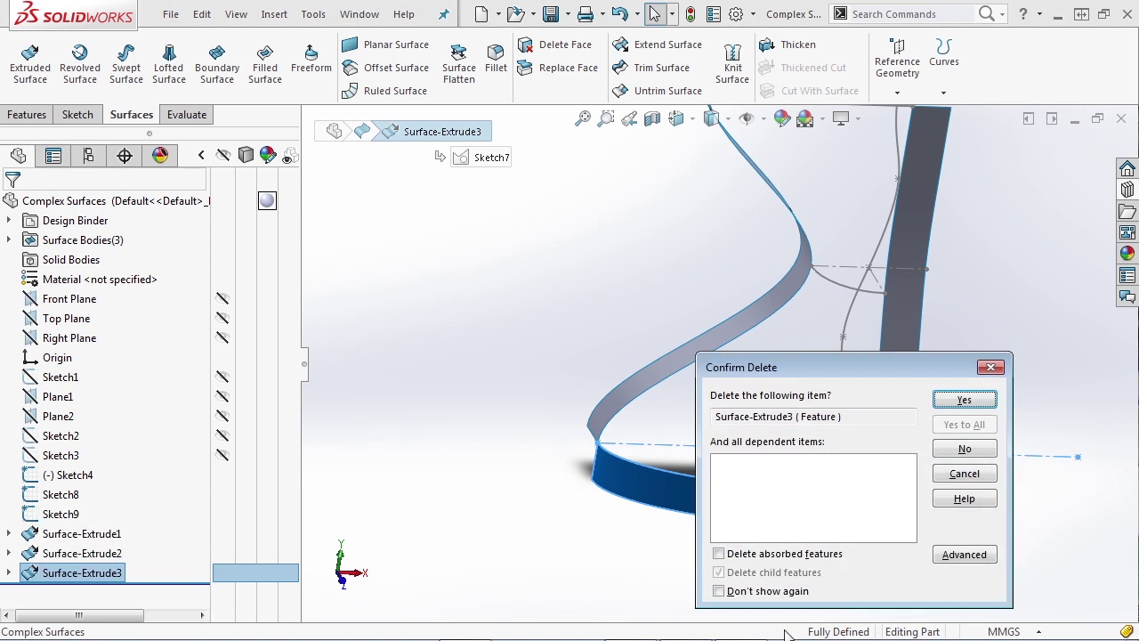
pyautogui.click(963, 401)
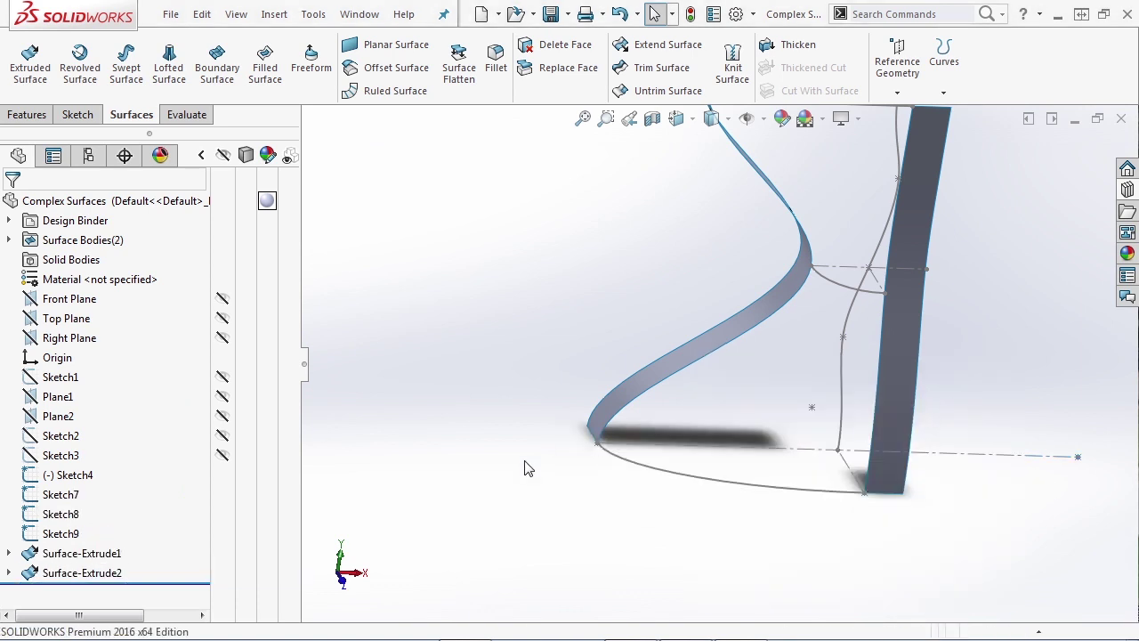
# Create a Ruled Surface from the lower end edge of the left guide surface, Tangent to Surface, 10 mm.
pyautogui.click(405, 98)
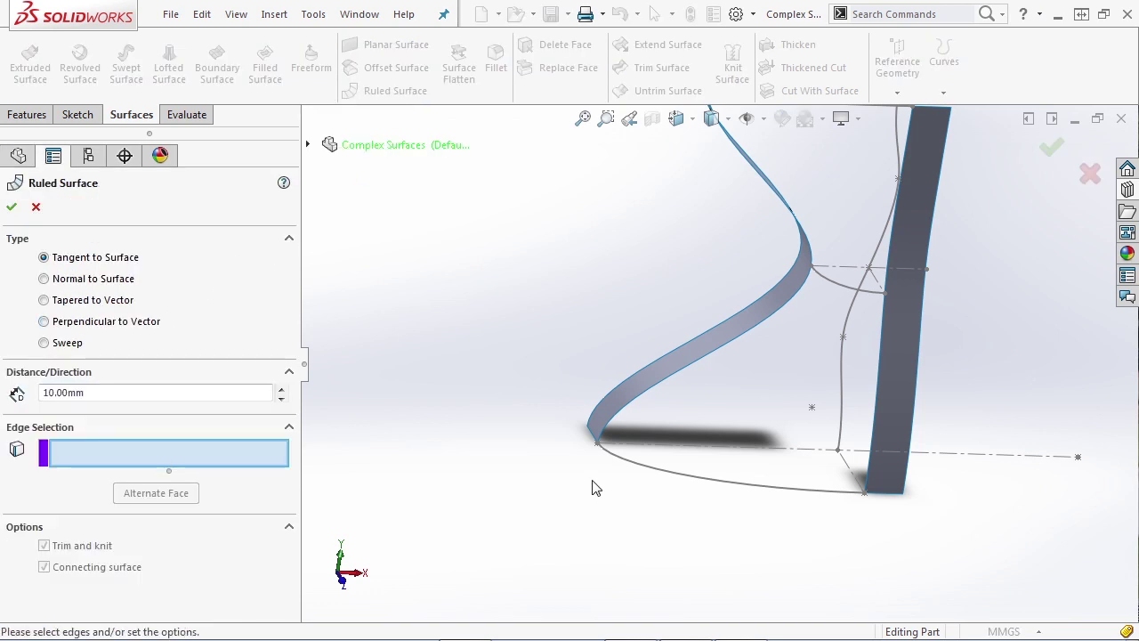
pyautogui.scroll(-3, 600, 415)
pyautogui.click(598, 407)
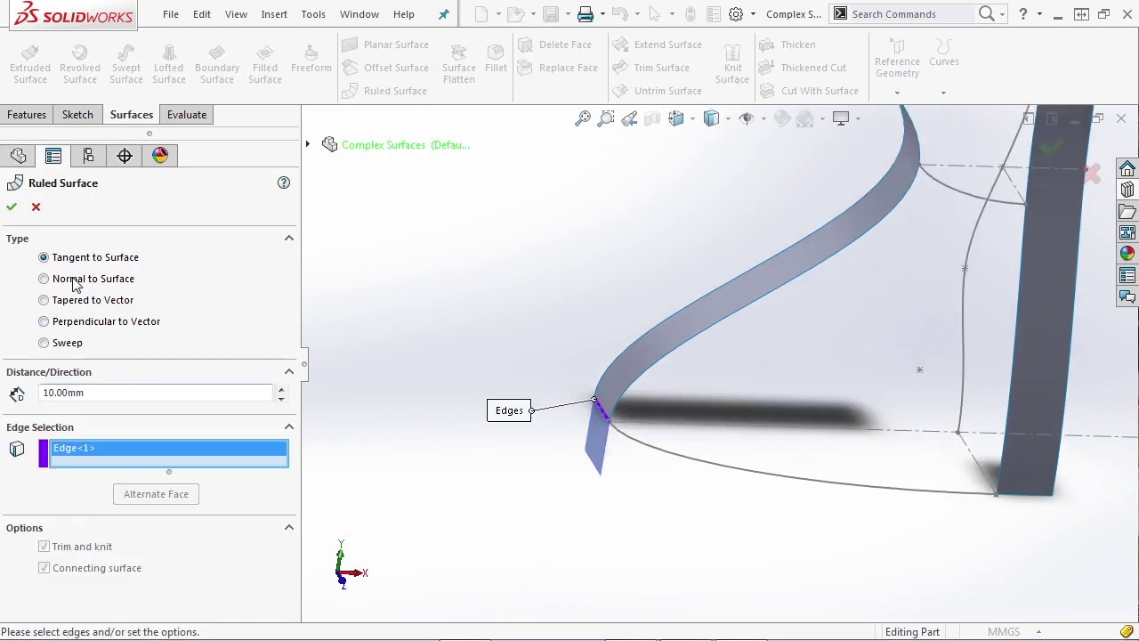
pyautogui.click(22, 209)
# Inspect the transition between the left guide surface and the ruled surface at their common edge and corner.
pyautogui.scroll(-2, 675, 435)
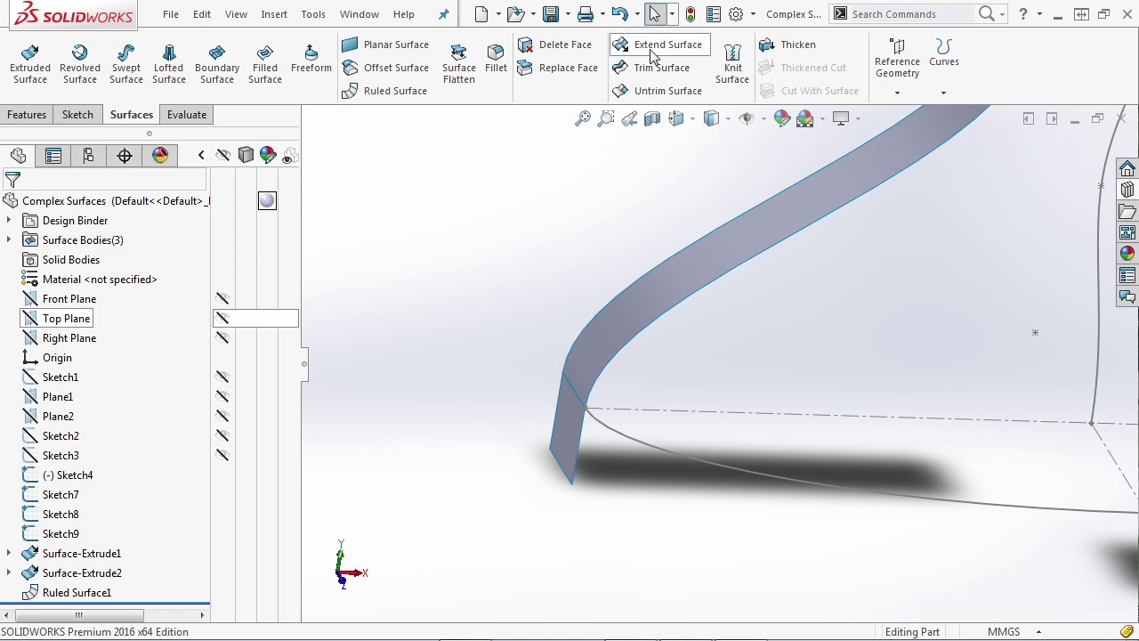
pyautogui.click(566, 436)
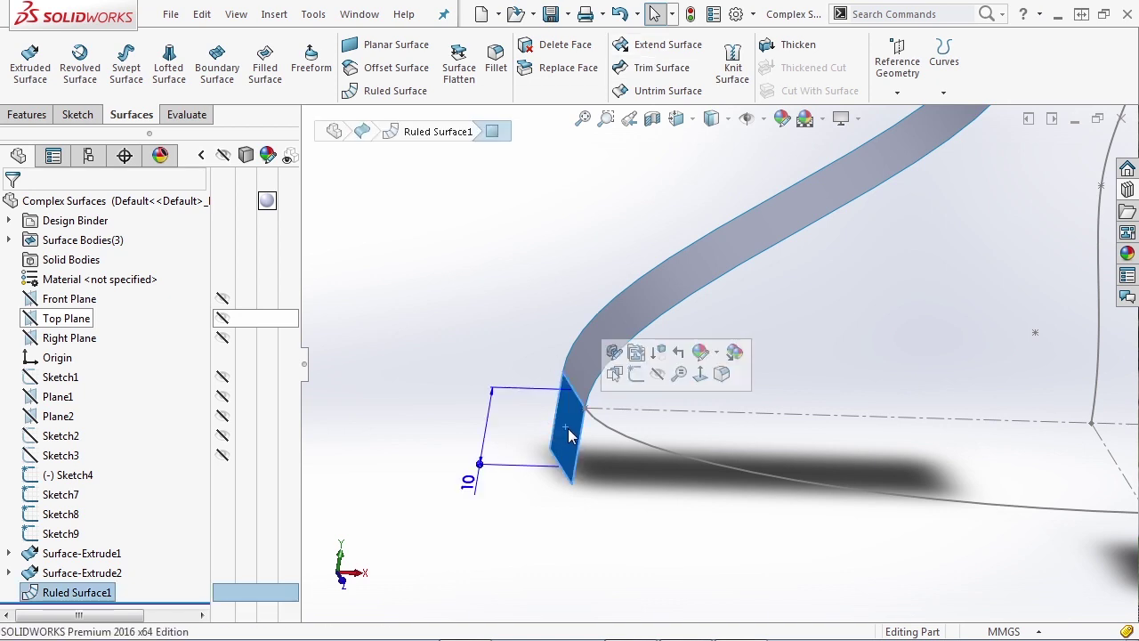
pyautogui.click(590, 405)
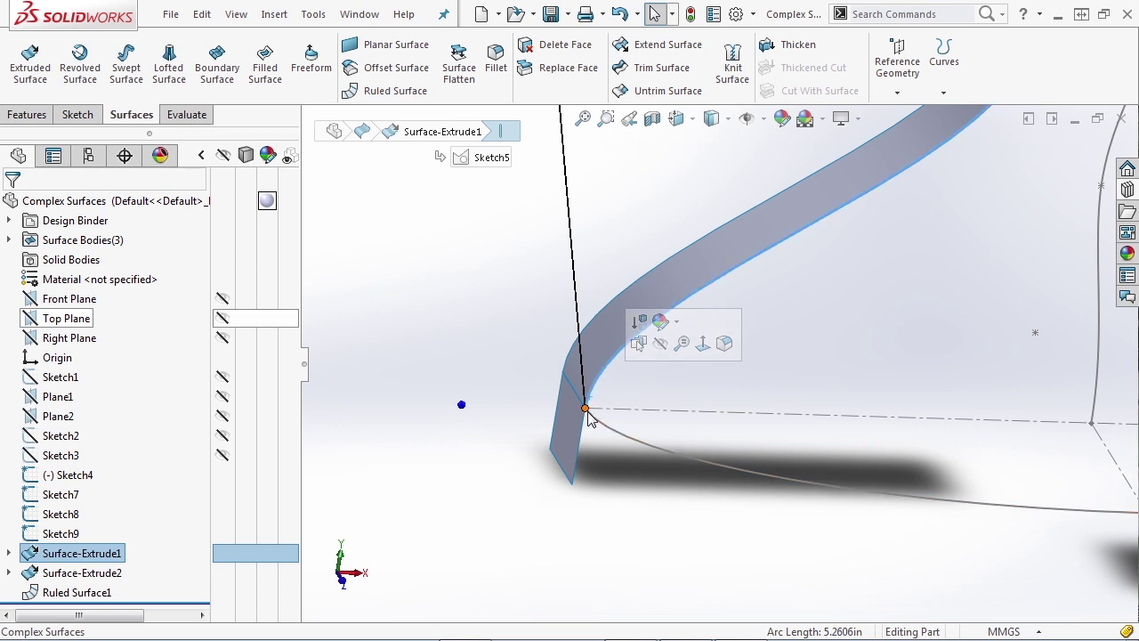
pyautogui.click(583, 429)
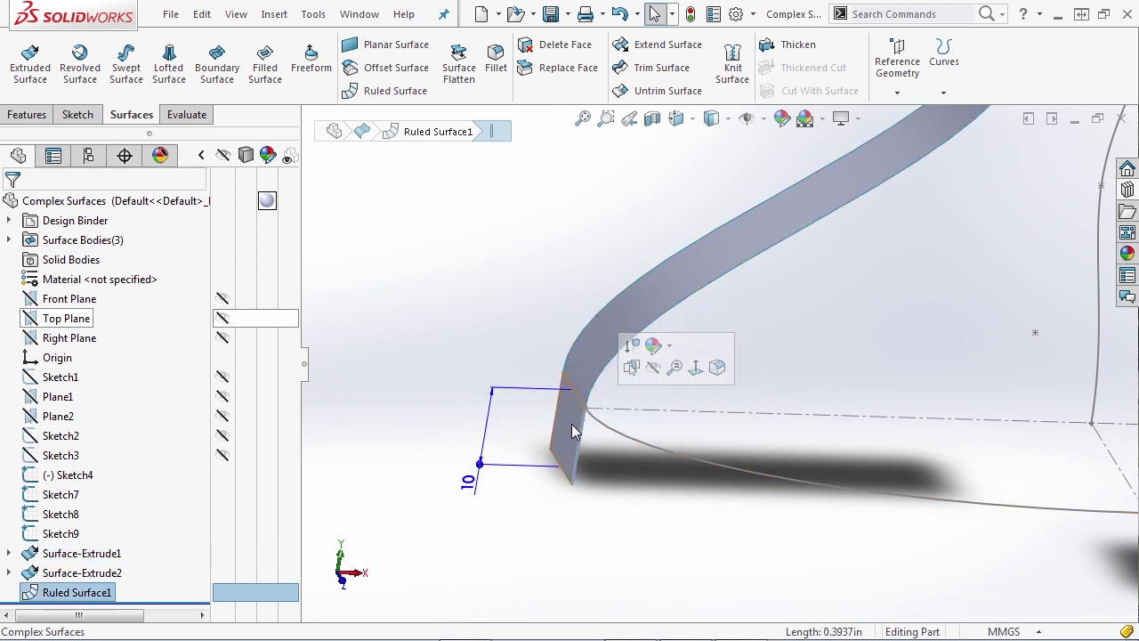
pyautogui.click(595, 365)
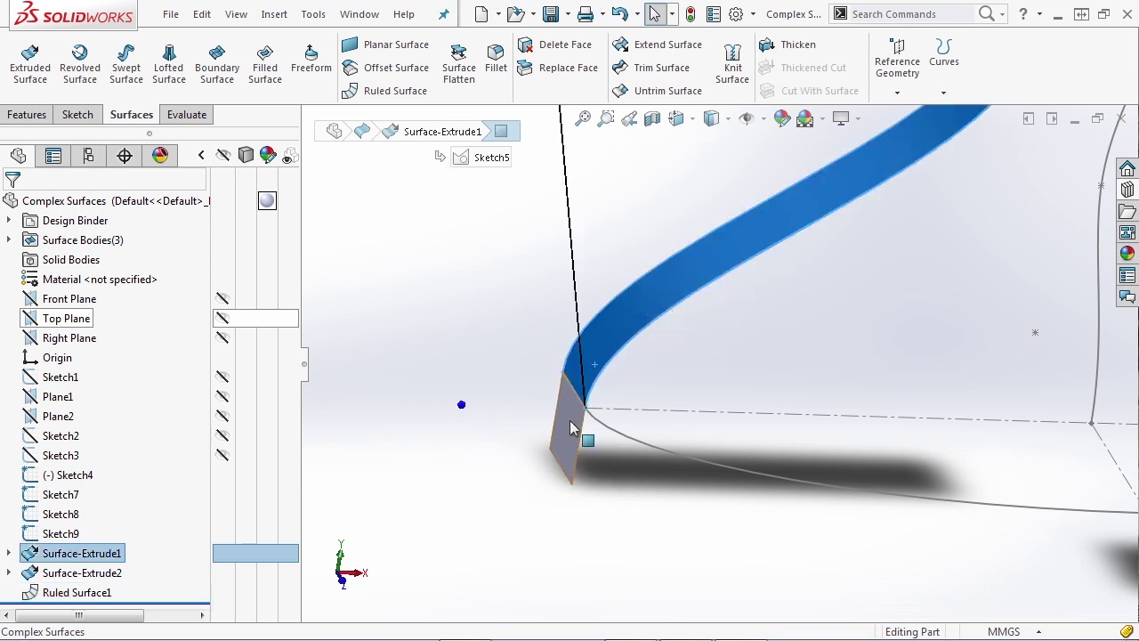
pyautogui.click(527, 485)
# Create a Ruled Surface from the lower end edge of the front guide surface, Tangent to Surface, 10 mm.
pyautogui.moveTo(528, 485); pyautogui.dragTo(828, 375, button='middle')
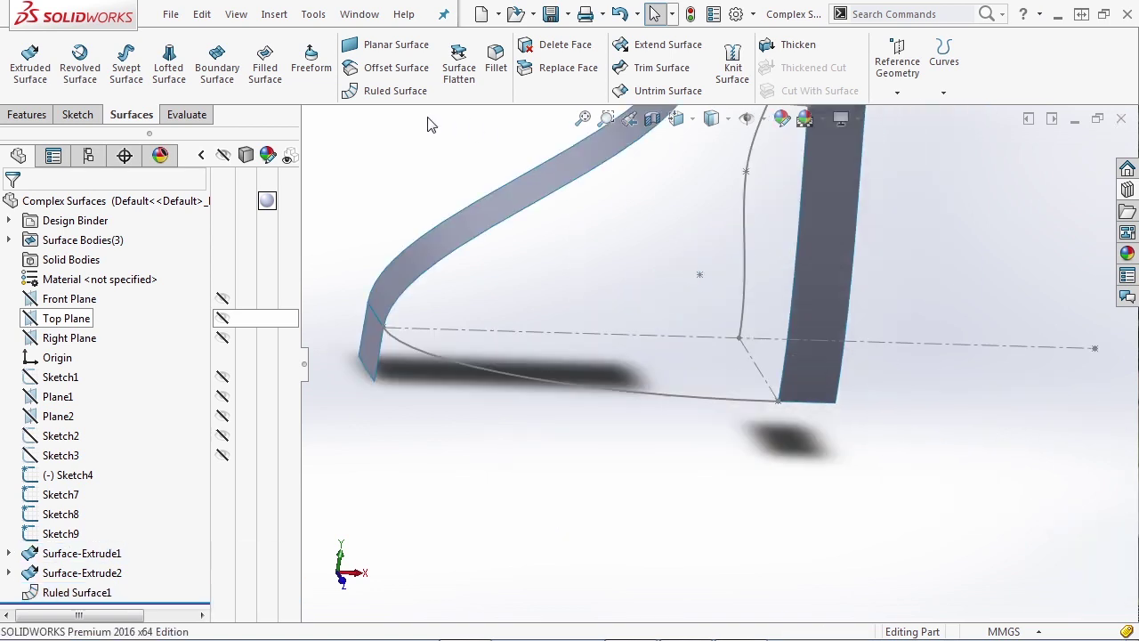
pyautogui.click(390, 91)
pyautogui.click(794, 406)
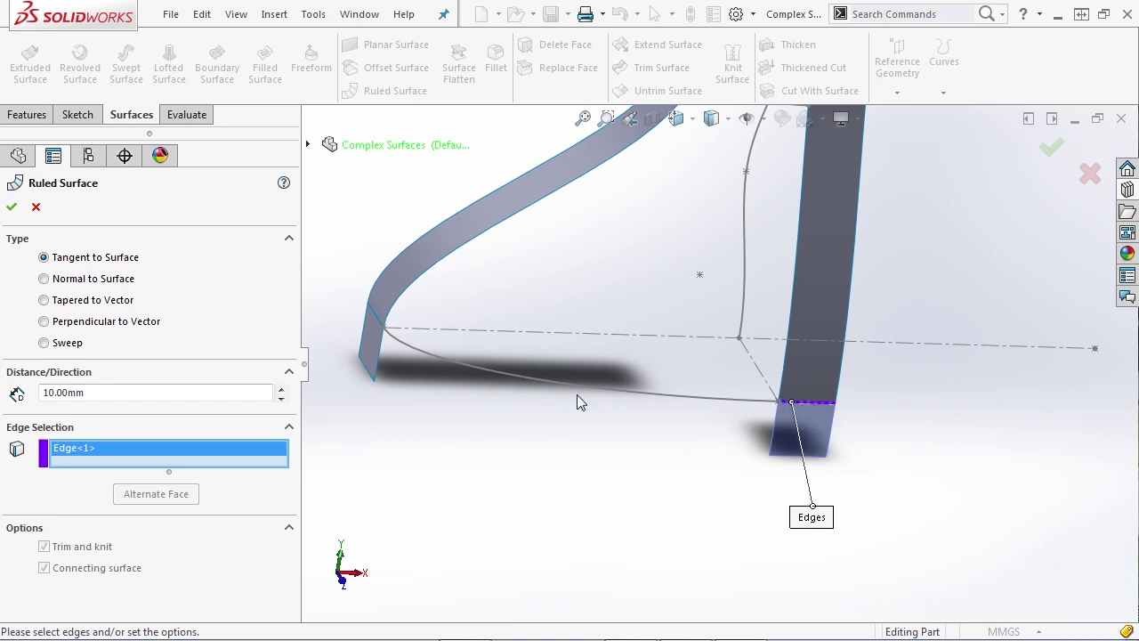
pyautogui.click(11, 208)
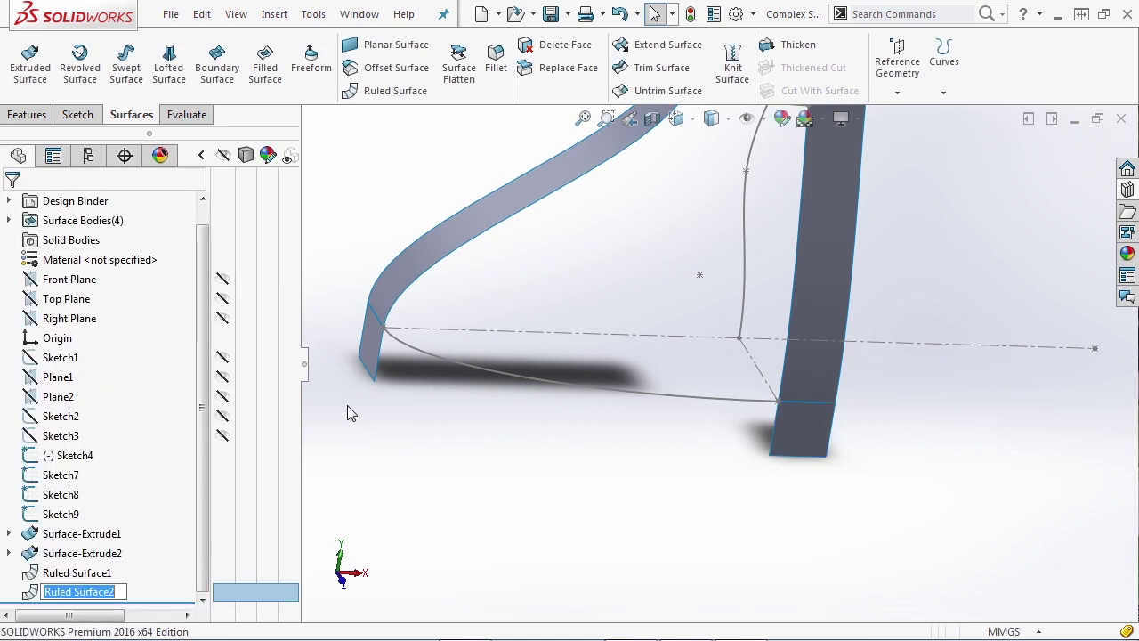
# Start a Boundary Surface with the two ruled surfaces' inner edges as Direction 1 and the quarter ellipse Sketch7 as Direction 2.
pyautogui.click(217, 69)
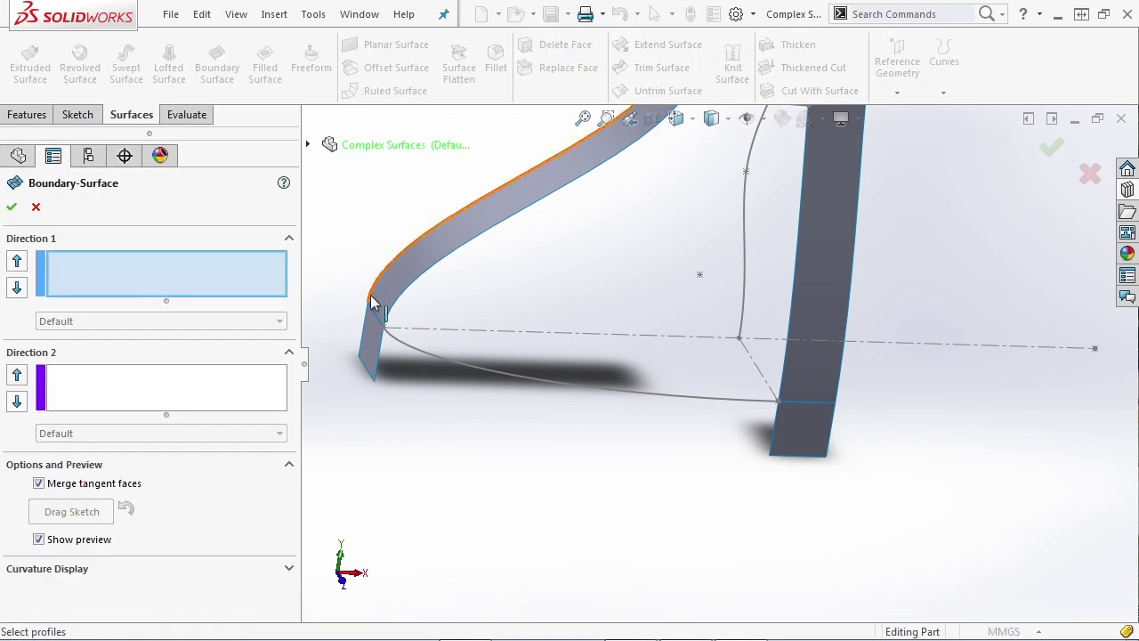
pyautogui.click(378, 340)
pyautogui.click(777, 425)
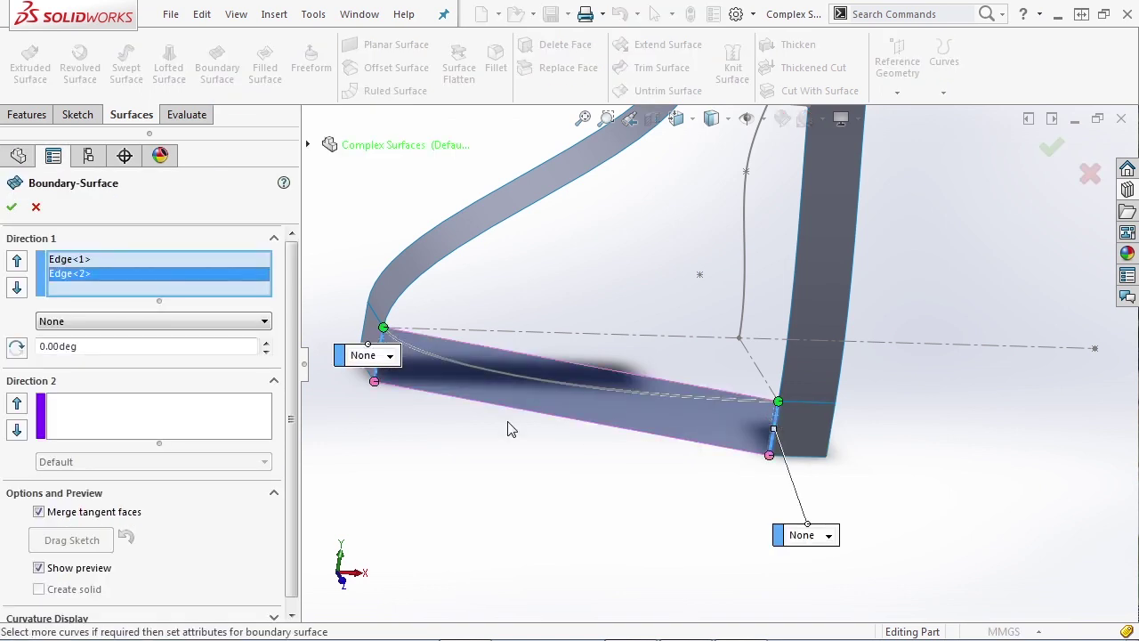
pyautogui.click(149, 425)
pyautogui.click(435, 360)
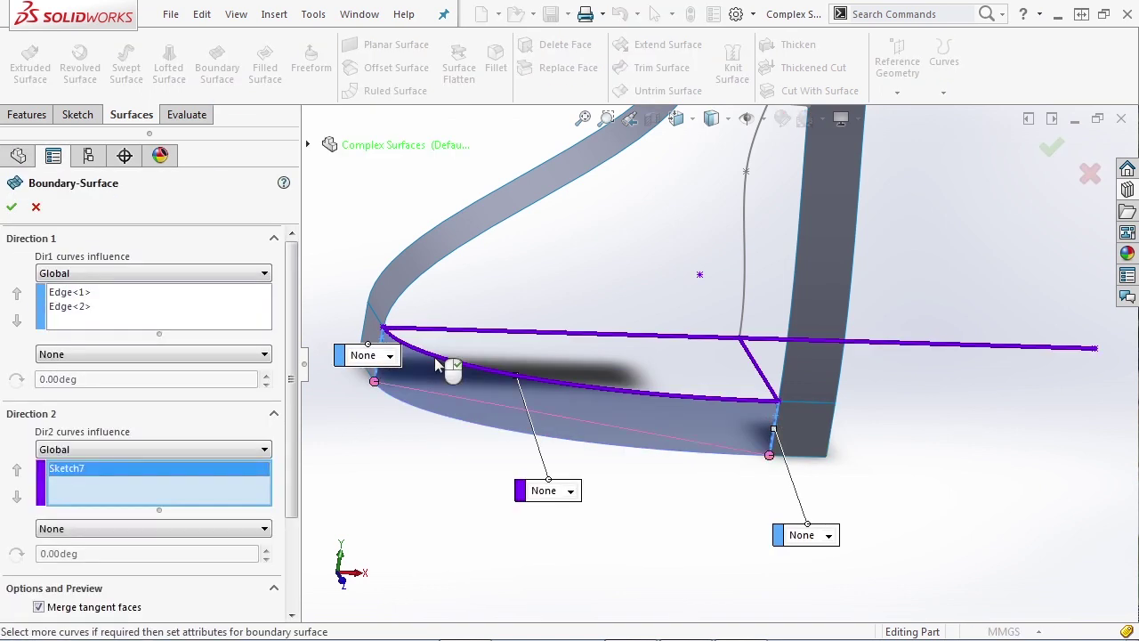
# Set both Direction 1 edges of the boundary surface to Tangency To Face.
pyautogui.click(100, 355)
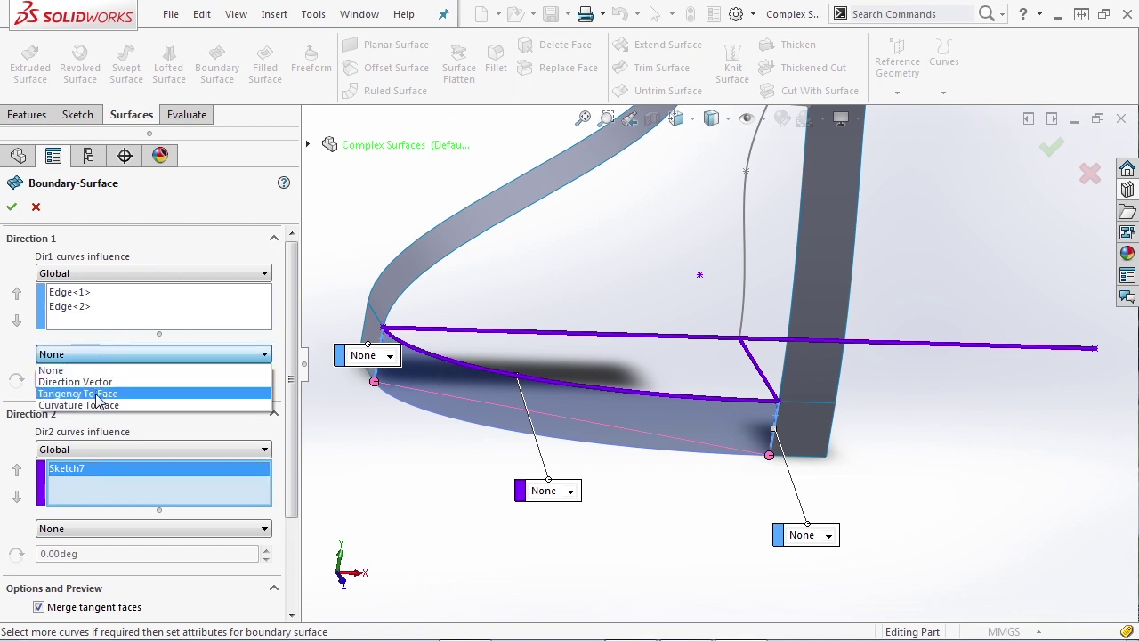
pyautogui.click(101, 394)
pyautogui.click(92, 299)
pyautogui.click(99, 355)
pyautogui.click(101, 390)
# Set the boundary surface's Direction 2 curve Sketch7 to Normal To Profile and accept the feature.
pyautogui.scroll(-3, 285, 461)
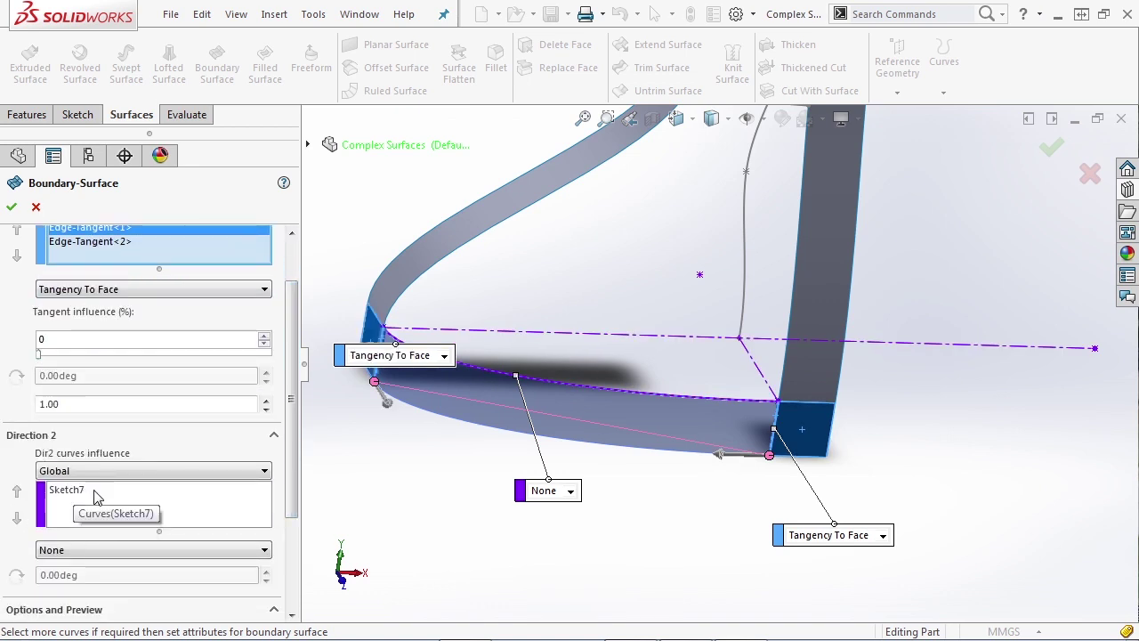
pyautogui.click(188, 551)
pyautogui.click(190, 588)
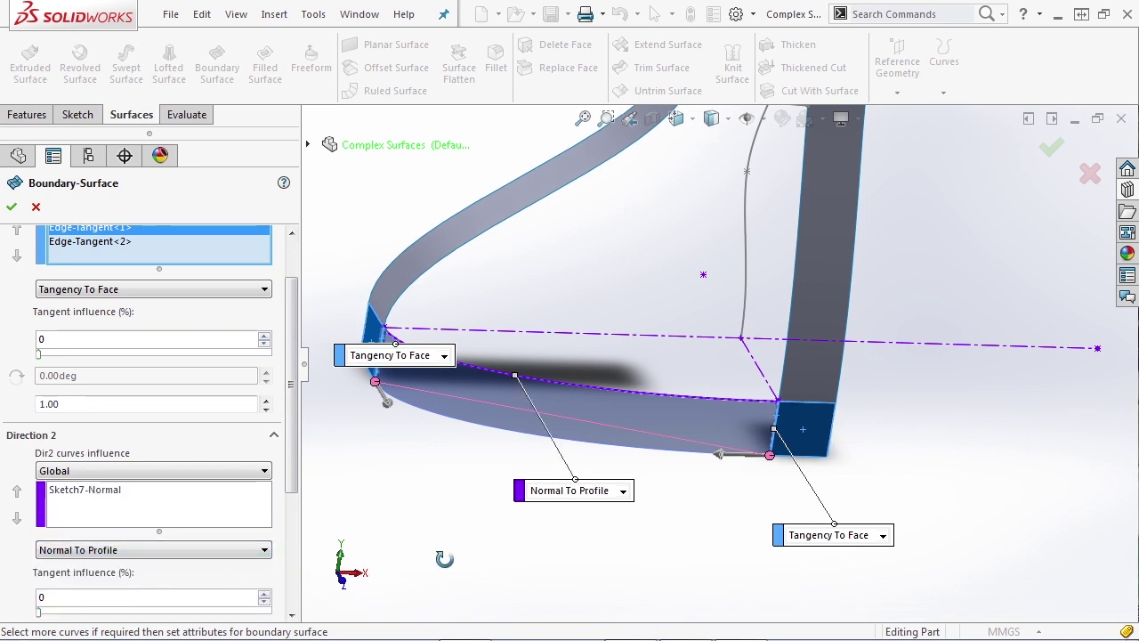
pyautogui.press('Return')
# Hide the two ruled surfaces at the lower ends of the left and front guide surfaces.
pyautogui.moveTo(568, 494); pyautogui.dragTo(619, 495, button='middle')
pyautogui.click(373, 344)
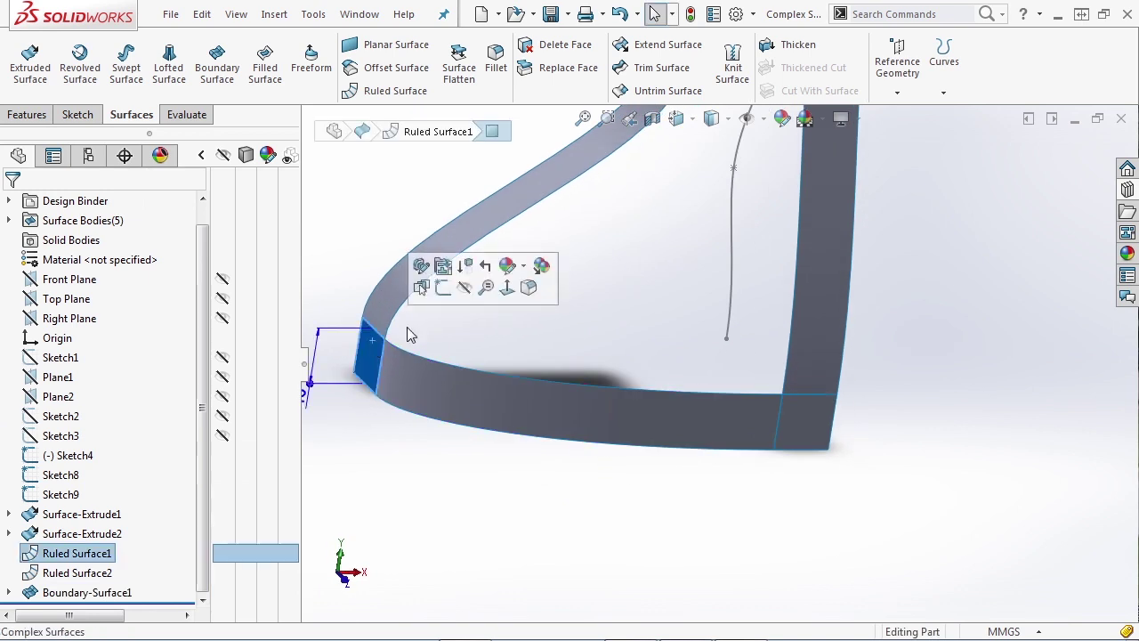
pyautogui.click(464, 287)
pyautogui.click(824, 412)
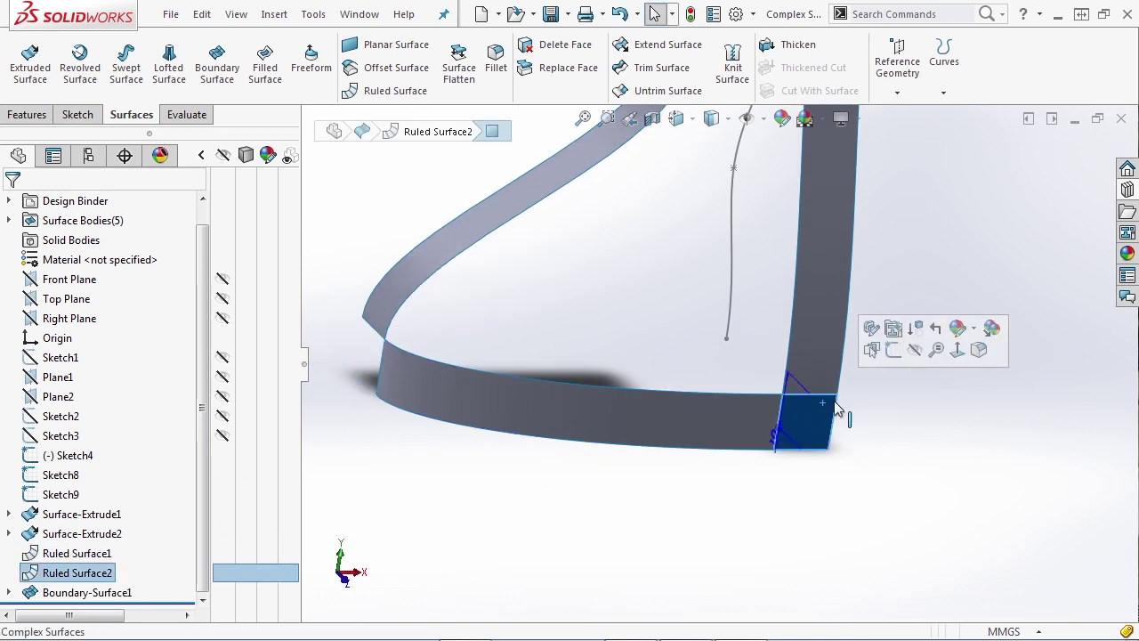
pyautogui.click(895, 491)
# Extrude the upper profile Sketch9 upward as a 10 mm surface.
pyautogui.moveTo(895, 491); pyautogui.dragTo(682, 434, button='middle')
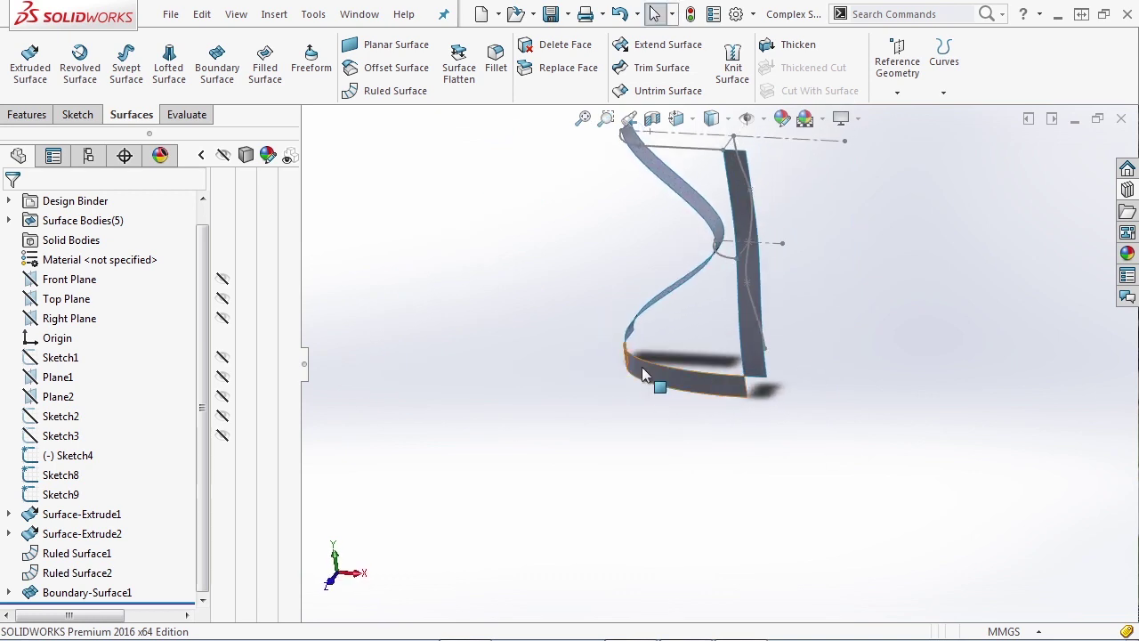
pyautogui.moveTo(676, 377); pyautogui.dragTo(714, 432, button='middle')
pyautogui.scroll(3, 707, 289)
pyautogui.scroll(-3, 706, 289)
pyautogui.click(29, 58)
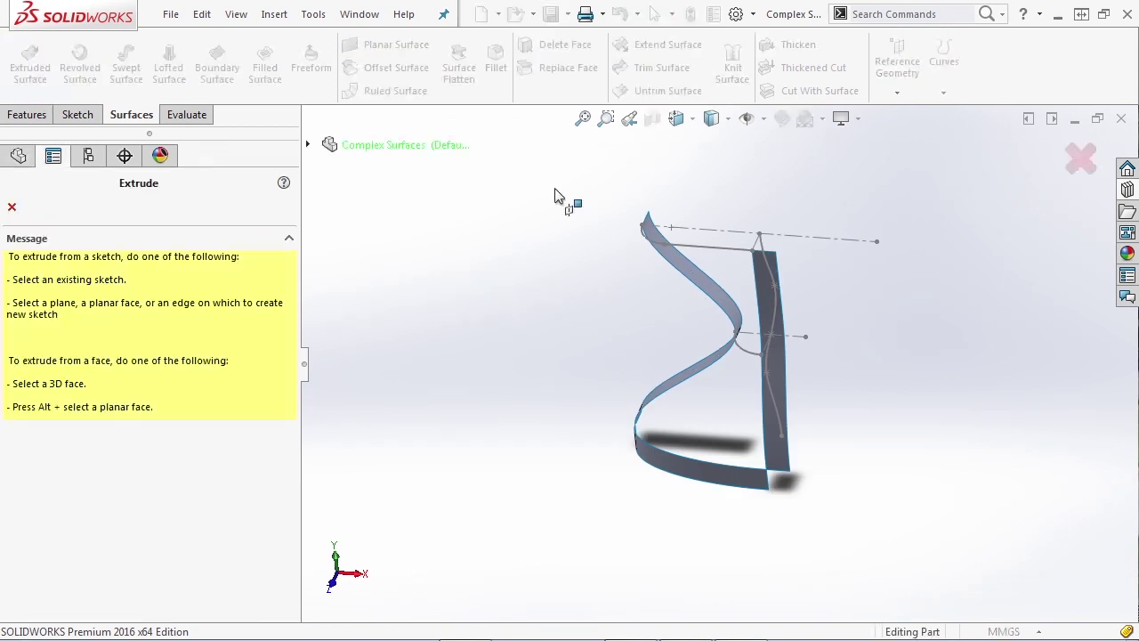
pyautogui.click(692, 249)
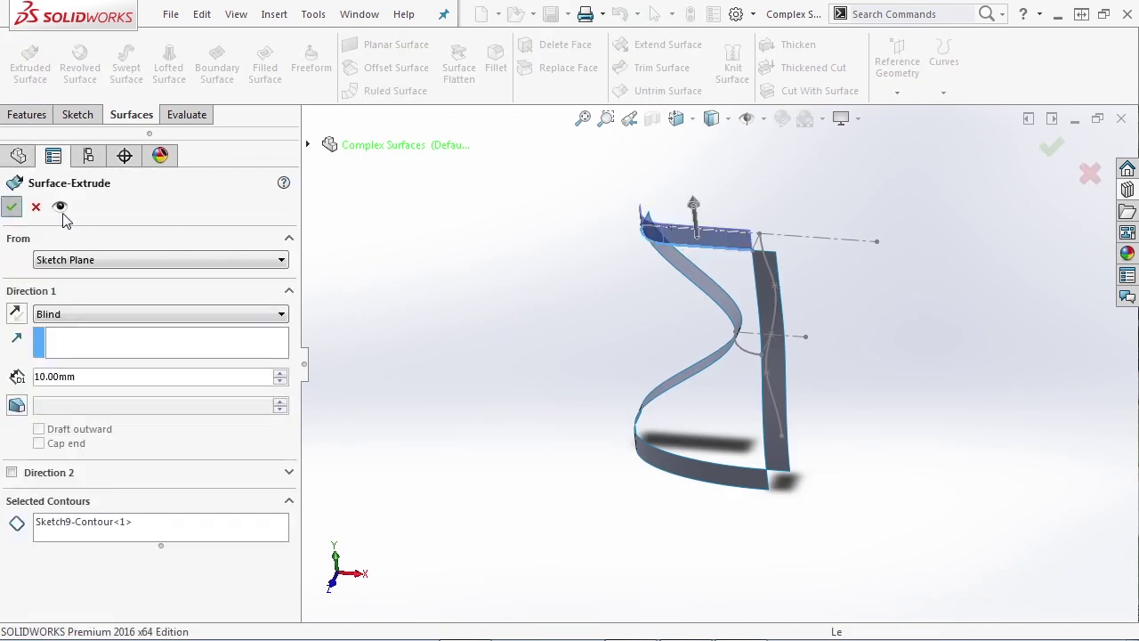
pyautogui.click(10, 207)
# Hide the middle guide curve sketch Sketch4 that runs between the two side guide surfaces.
pyautogui.moveTo(775, 354); pyautogui.dragTo(841, 480, button='middle')
pyautogui.scroll(-3, 769, 371)
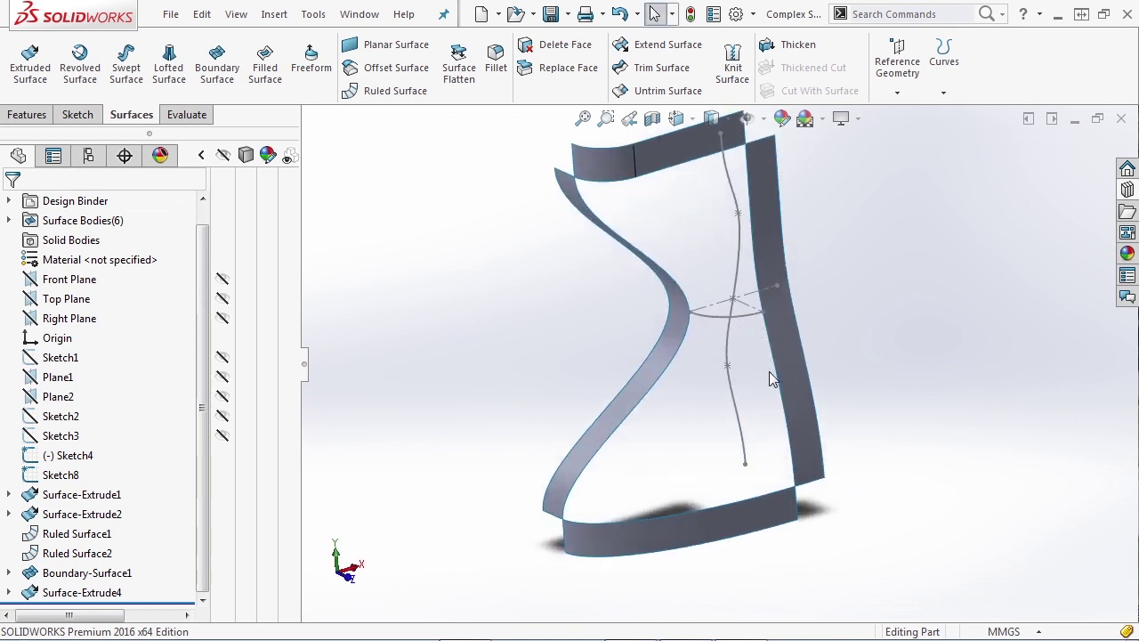
pyautogui.click(737, 283)
pyautogui.click(810, 220)
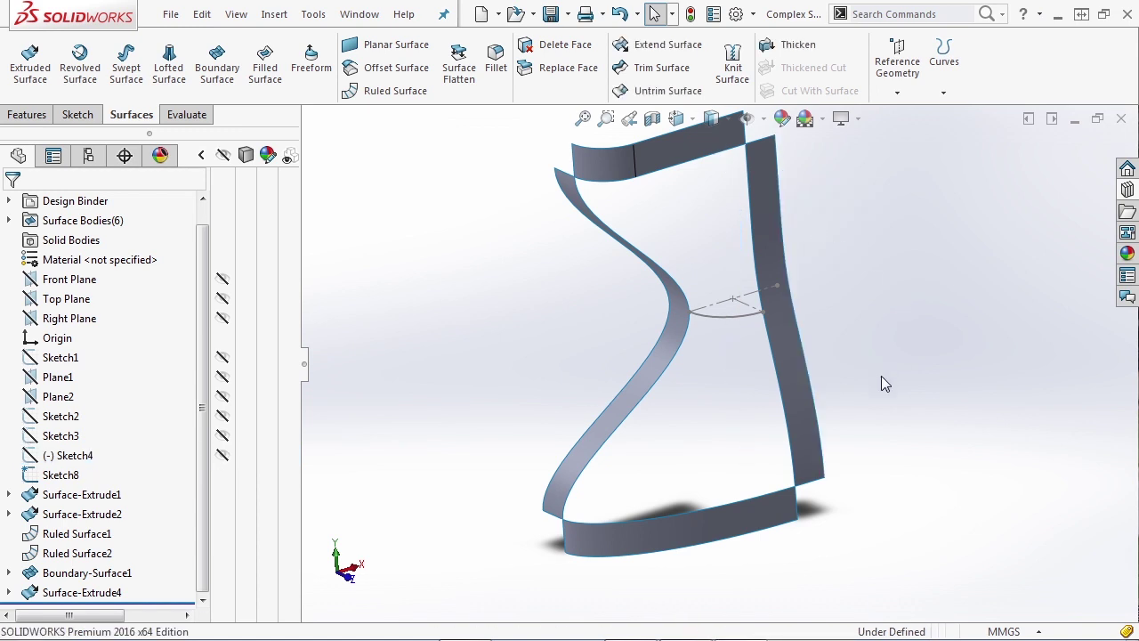
pyautogui.moveTo(863, 434); pyautogui.dragTo(882, 411, button='middle')
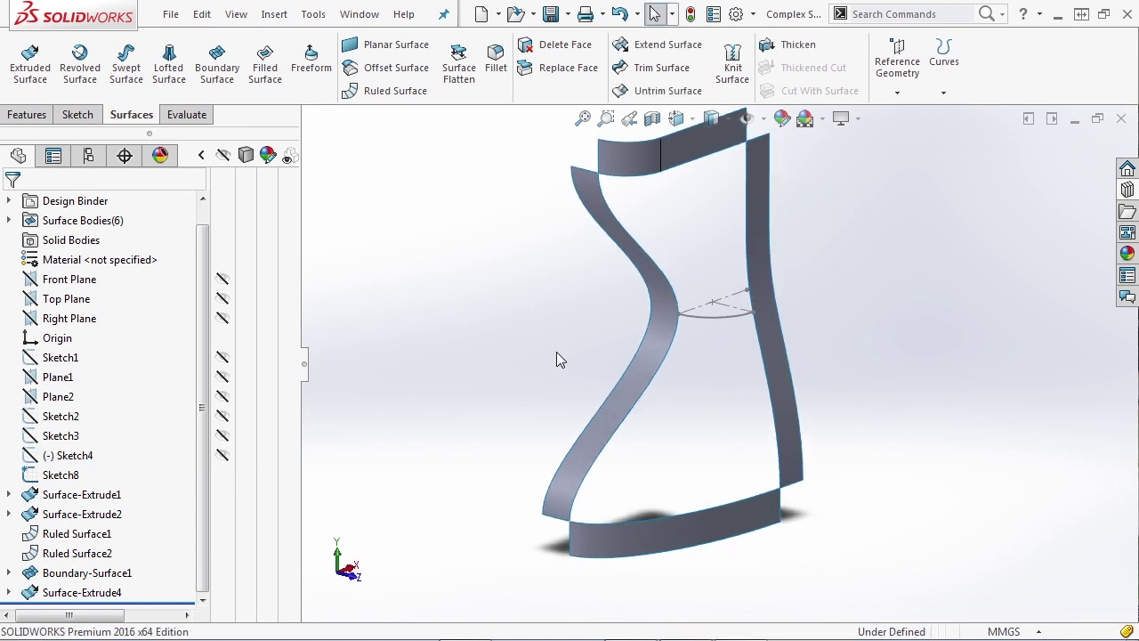
# Start a Boundary Surface with the two side guide surfaces' inner edges as Direction 1 and the lower surface's upper edge as Direction 2.
pyautogui.click(223, 71)
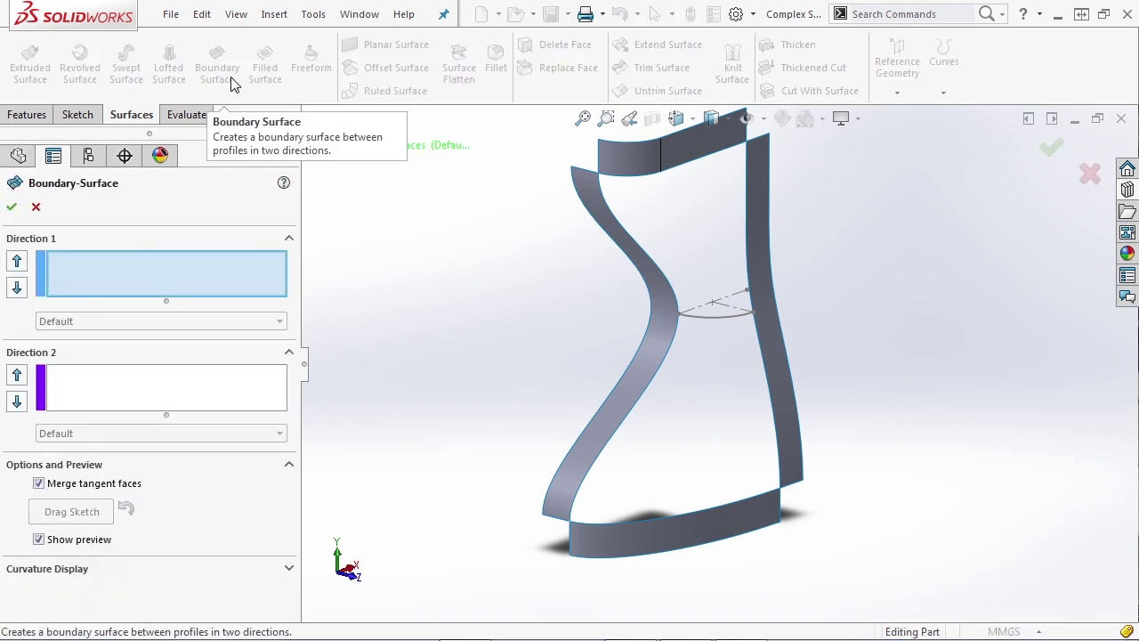
pyautogui.click(749, 153)
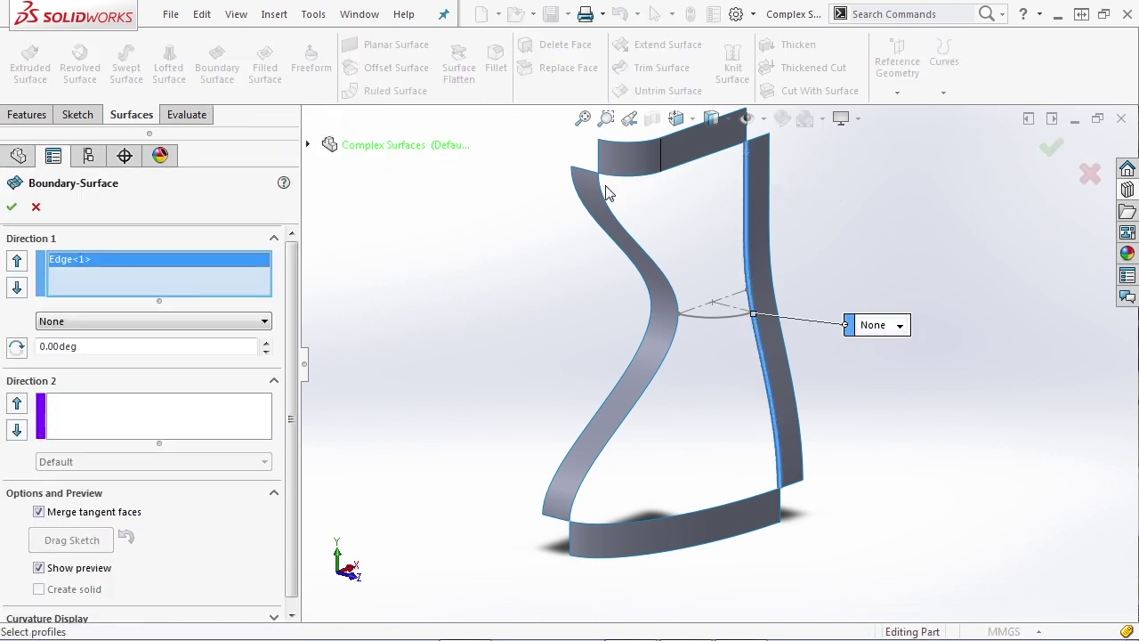
pyautogui.click(604, 198)
pyautogui.click(118, 414)
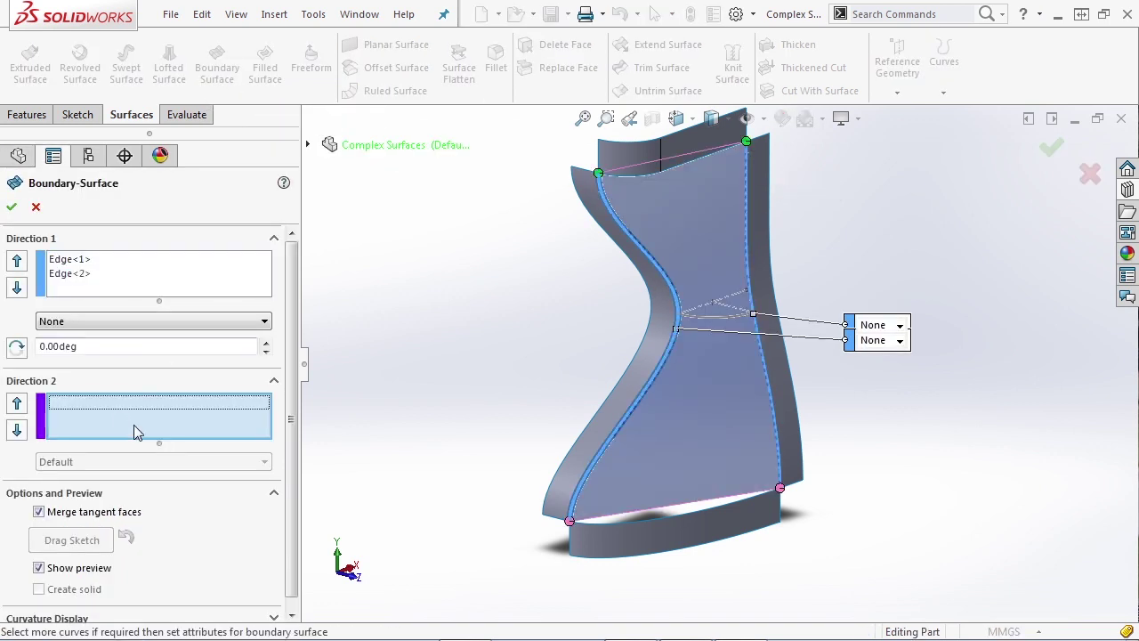
pyautogui.click(769, 492)
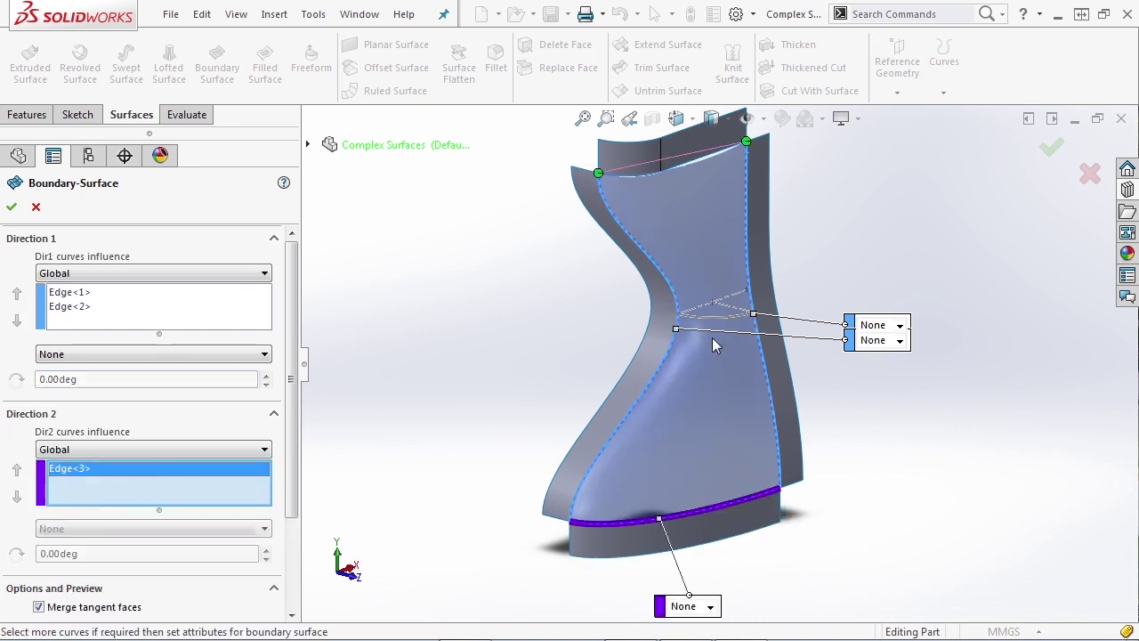
# Add the upper extruded surface's tangent chain of lower edges to Direction 2 as an open group using the SelectionManager.
pyautogui.rightClick(850, 182)
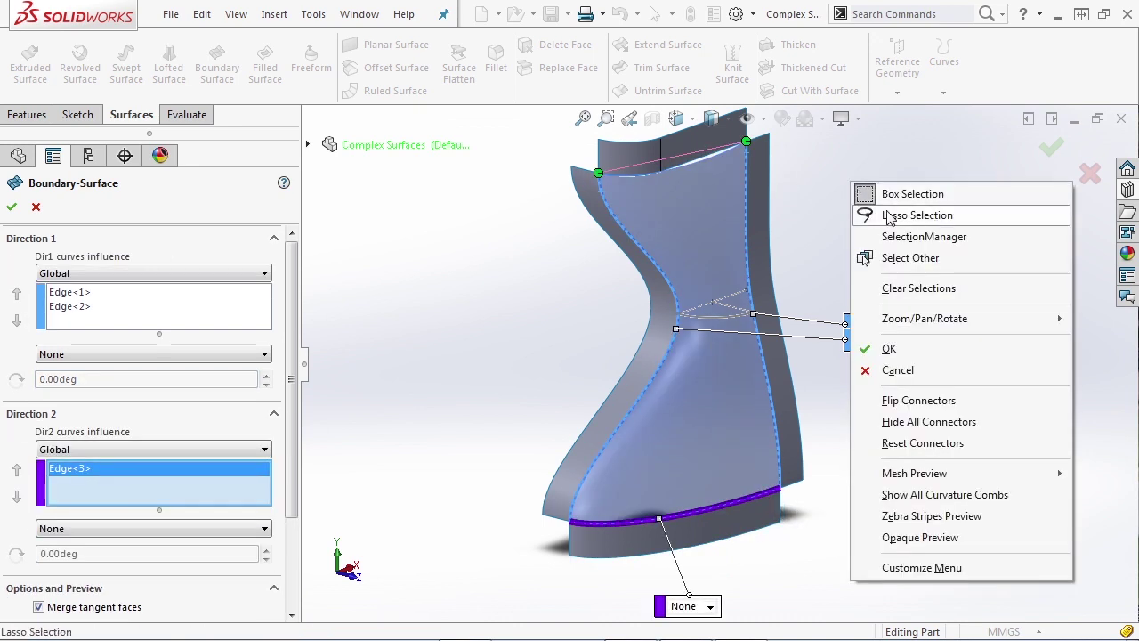
pyautogui.click(912, 237)
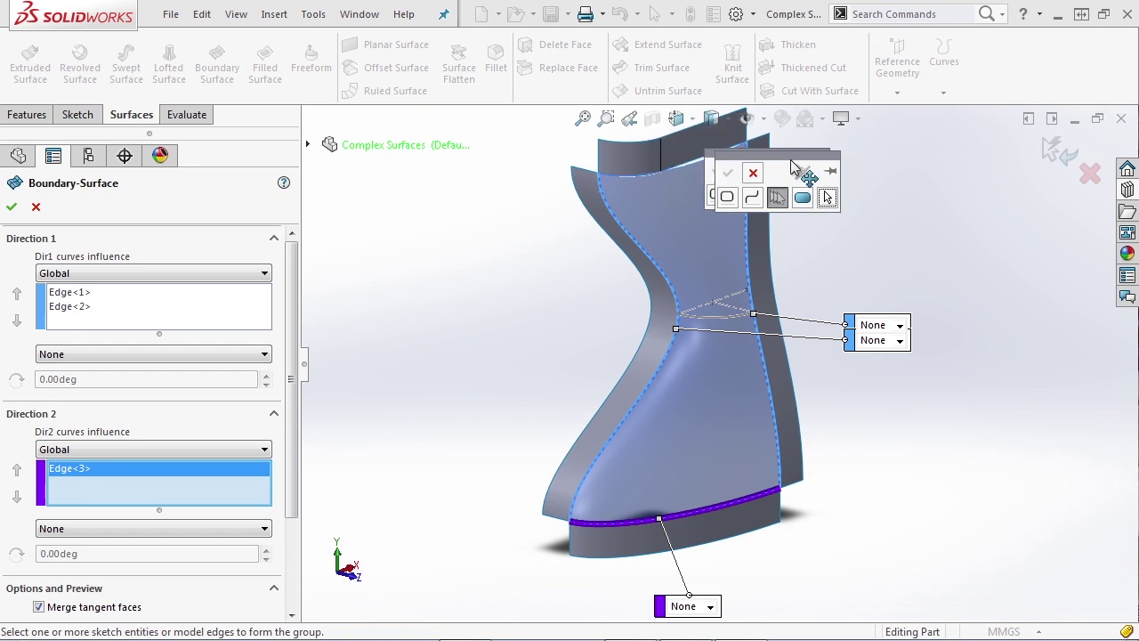
pyautogui.click(717, 155)
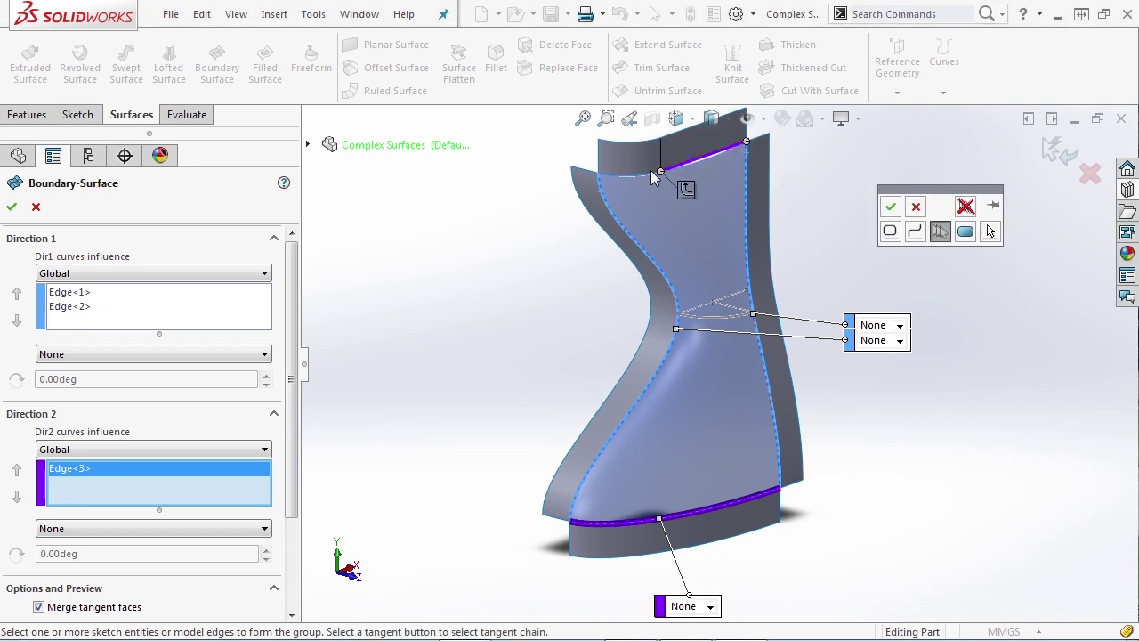
pyautogui.scroll(-2, 685, 162)
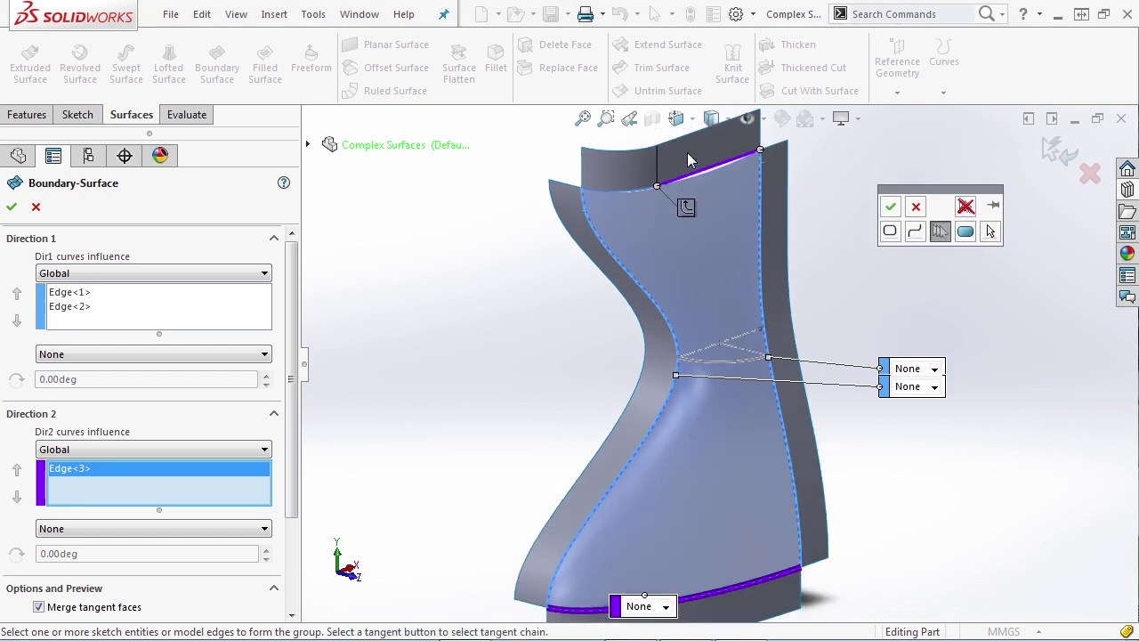
pyautogui.click(686, 208)
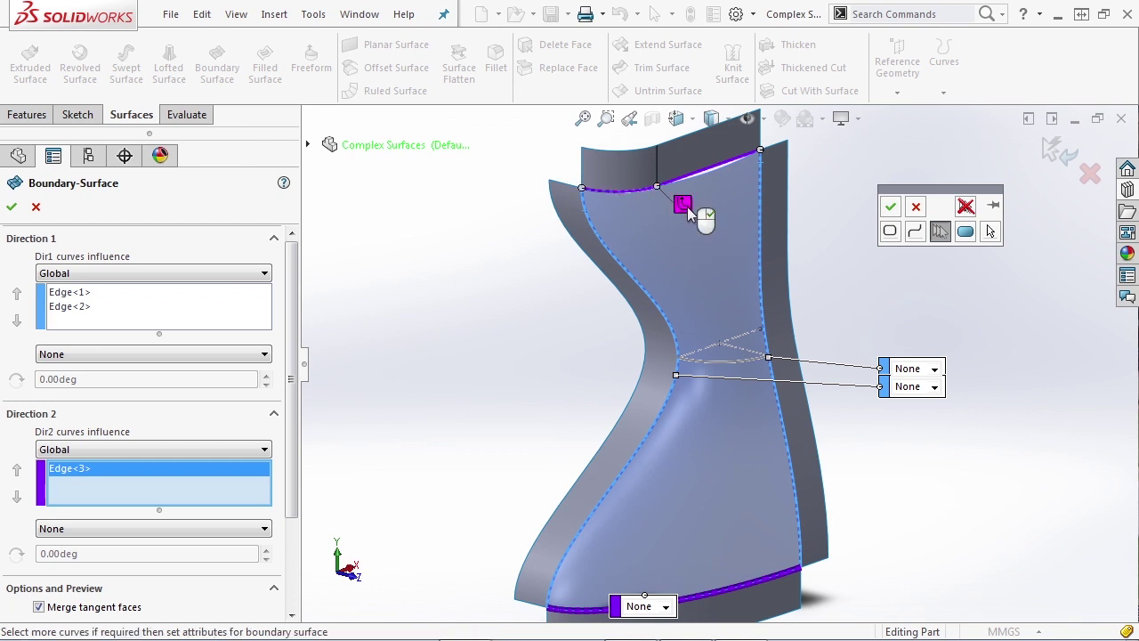
pyautogui.click(890, 206)
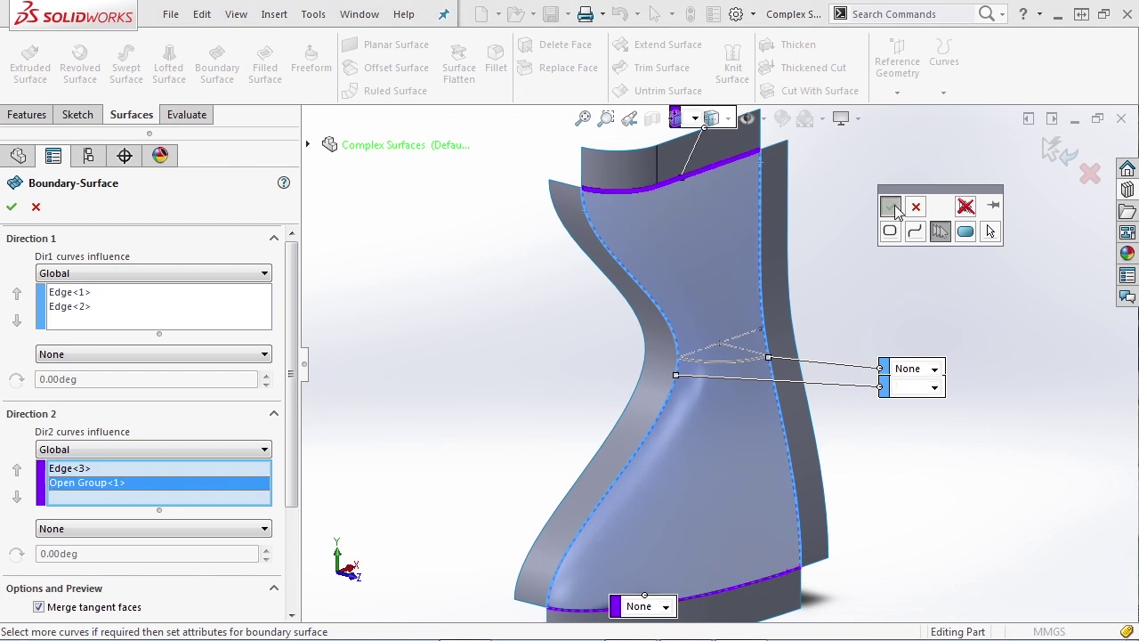
# Try to add the waist profile Sketch8 as a third Direction 1 curve, and remove it from the list.
pyautogui.click(179, 320)
pyautogui.click(739, 373)
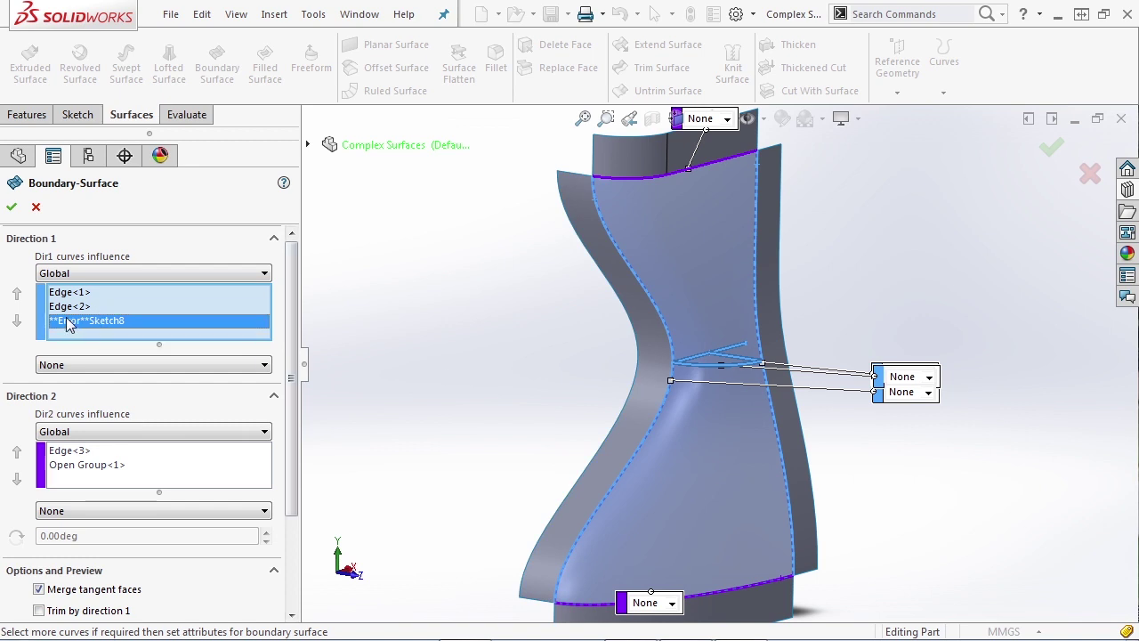
pyautogui.moveTo(872, 378); pyautogui.dragTo(853, 365, button='middle')
pyautogui.scroll(-8, 774, 356)
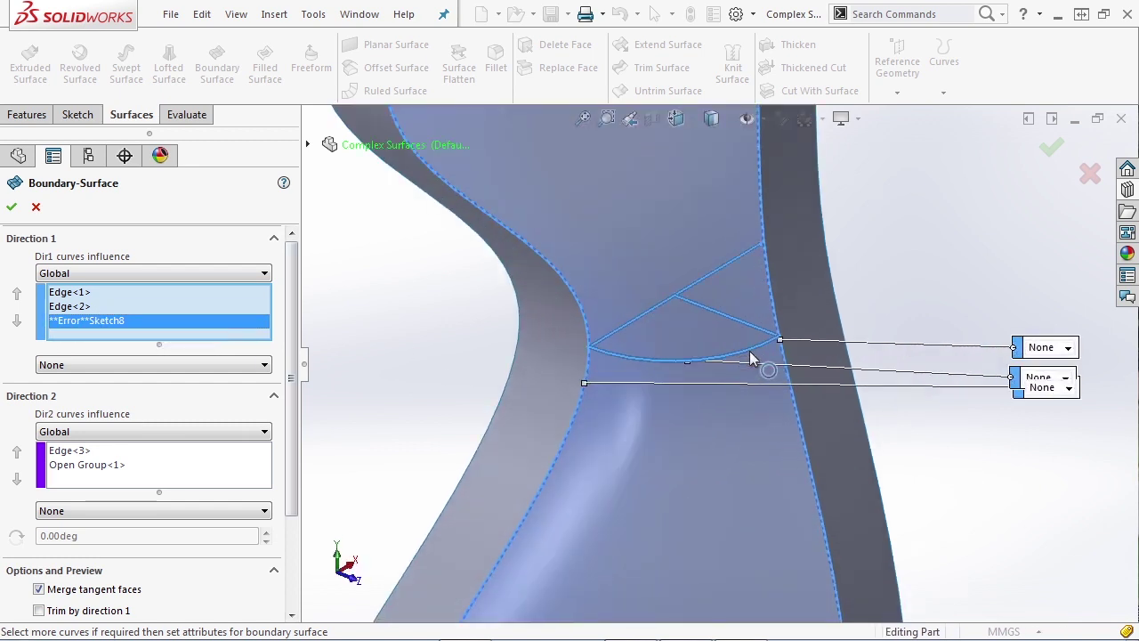
pyautogui.scroll(6, 752, 364)
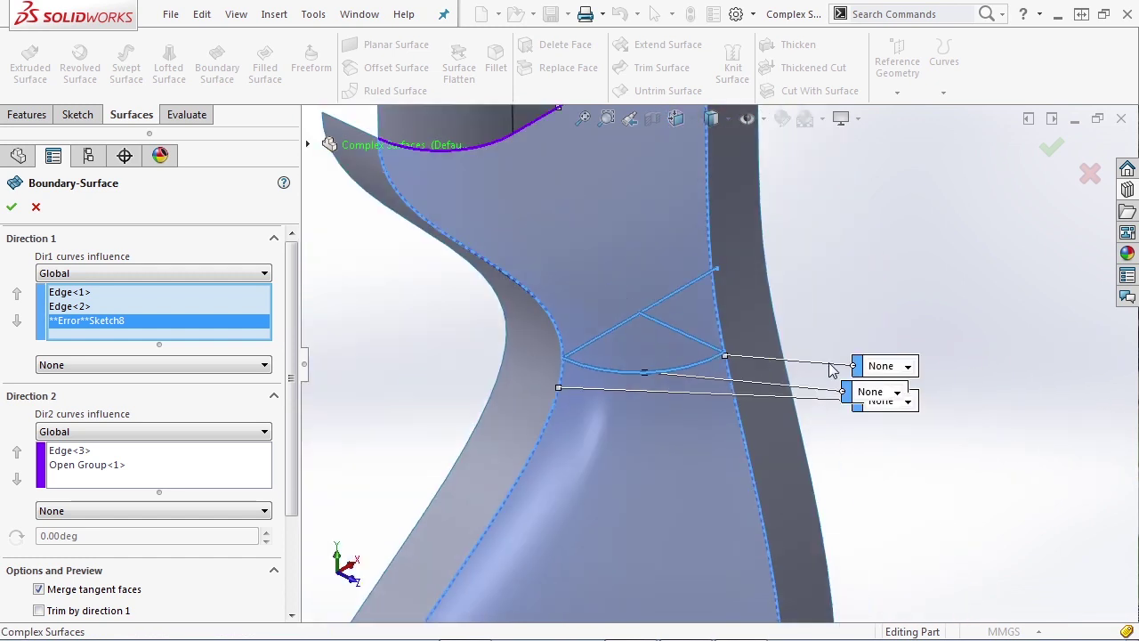
pyautogui.moveTo(703, 391); pyautogui.dragTo(689, 385, button='middle')
pyautogui.scroll(-4, 687, 385)
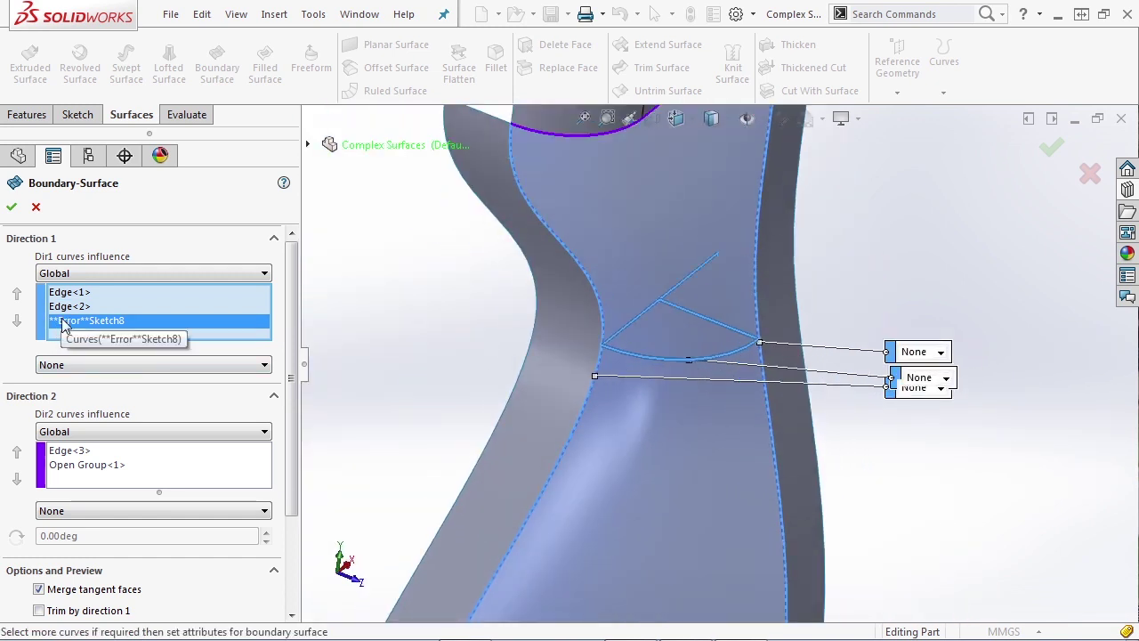
pyautogui.press('Delete')
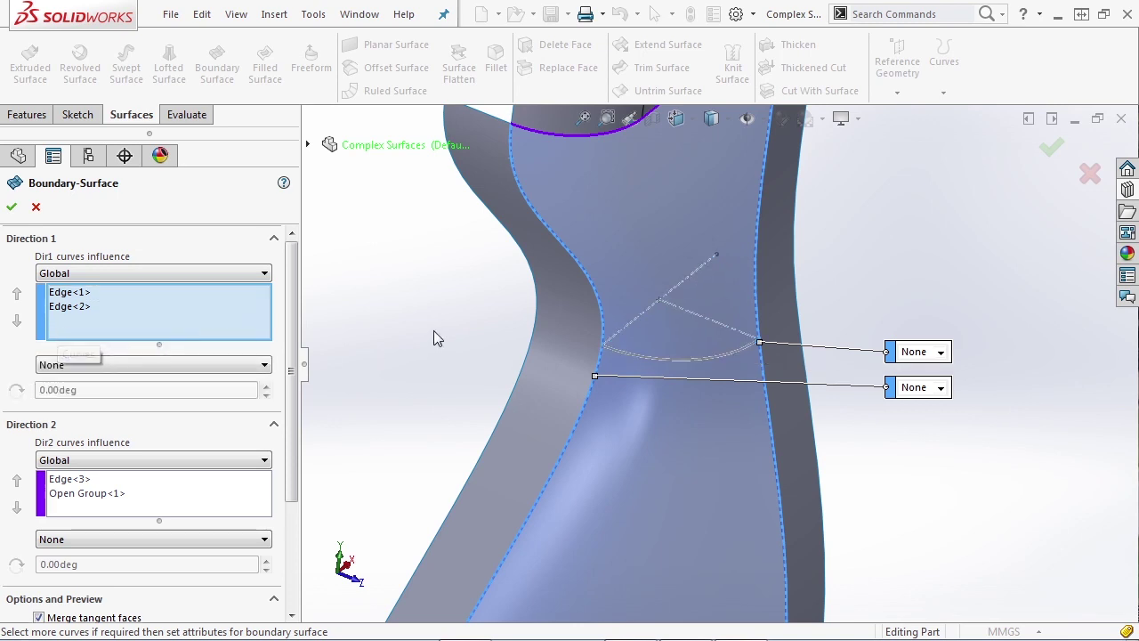
# Set both Direction 1 edges of the main boundary surface to Tangency To Face.
pyautogui.scroll(3, 663, 373)
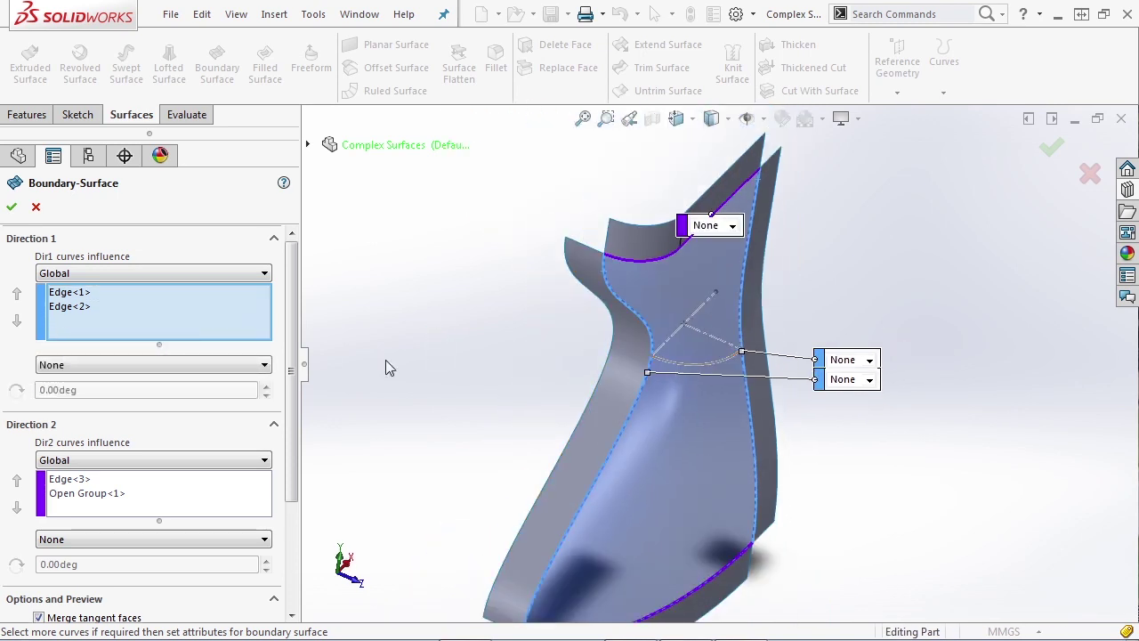
pyautogui.click(80, 293)
pyautogui.click(84, 365)
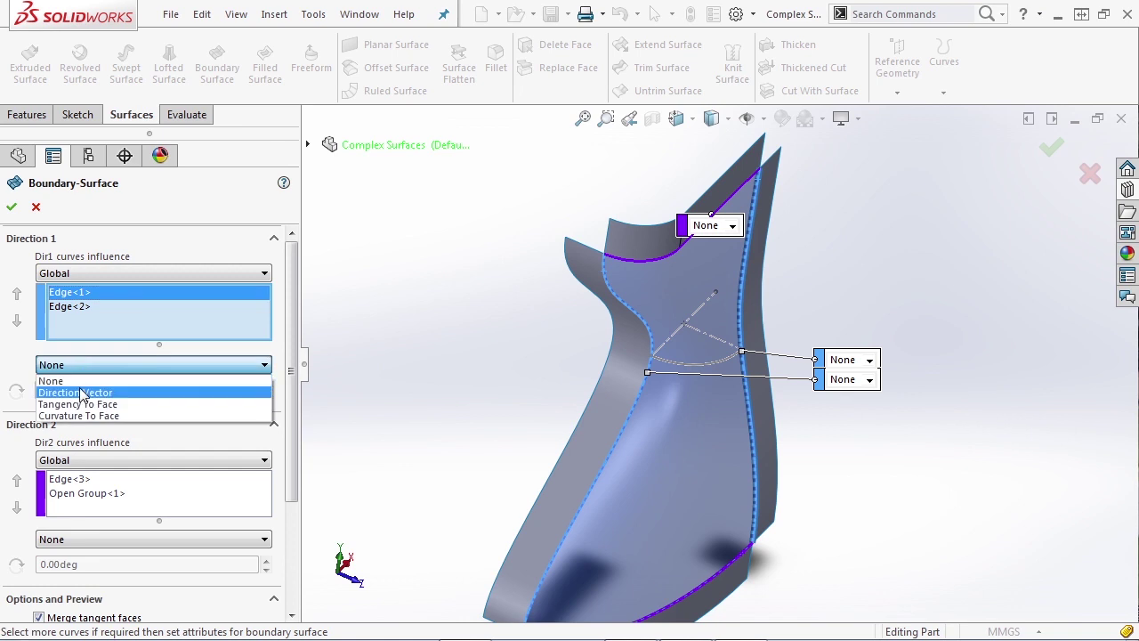
pyautogui.click(81, 405)
pyautogui.click(74, 306)
pyautogui.click(94, 365)
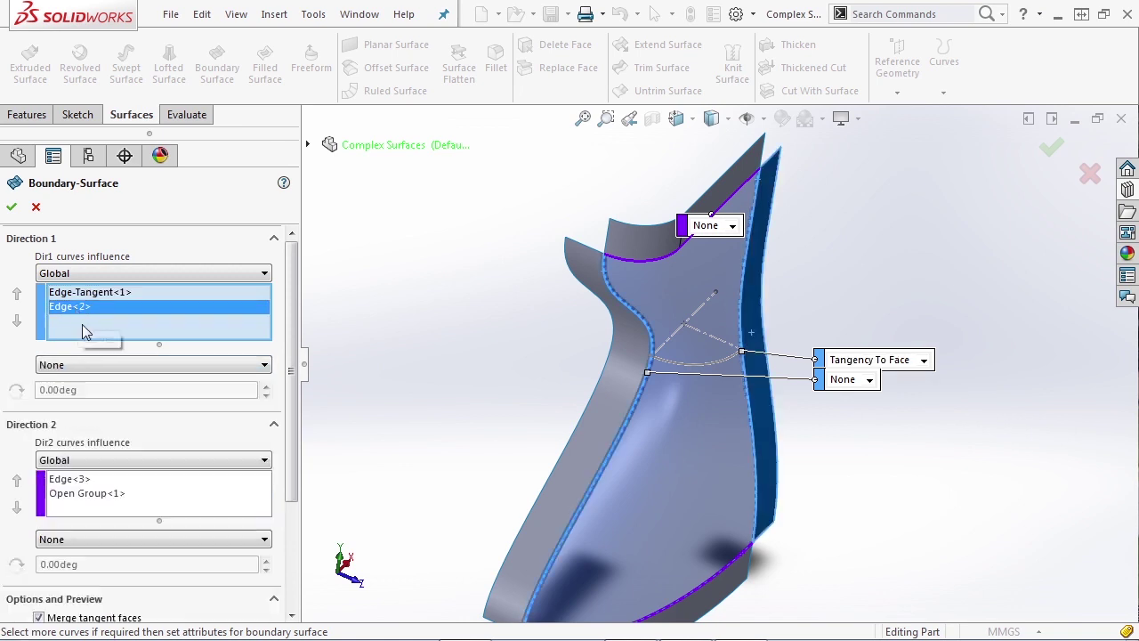
pyautogui.click(82, 405)
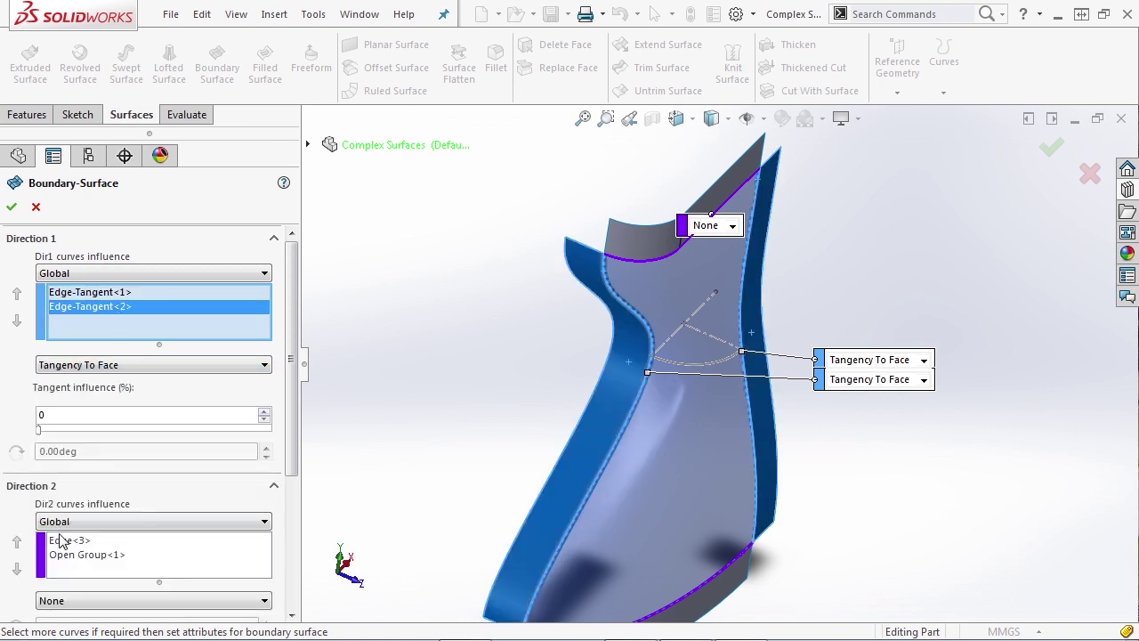
# Set the Direction 2 lower edge and the upper open group to Tangency To Face.
pyautogui.click(62, 540)
pyautogui.click(150, 601)
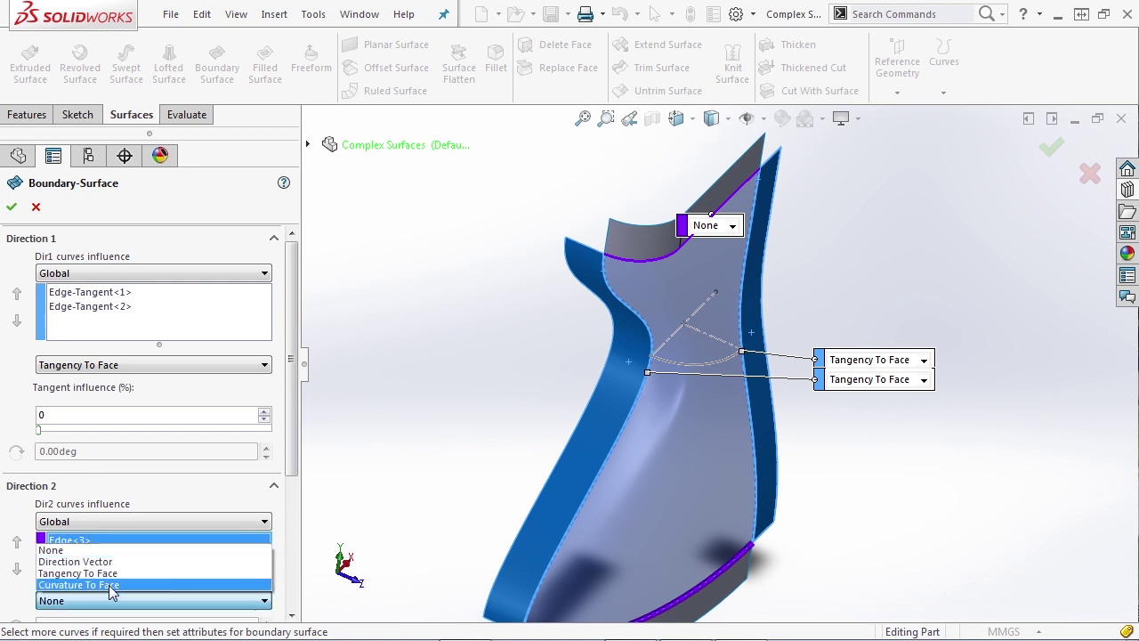
pyautogui.click(82, 569)
pyautogui.click(86, 555)
pyautogui.click(98, 600)
pyautogui.click(89, 574)
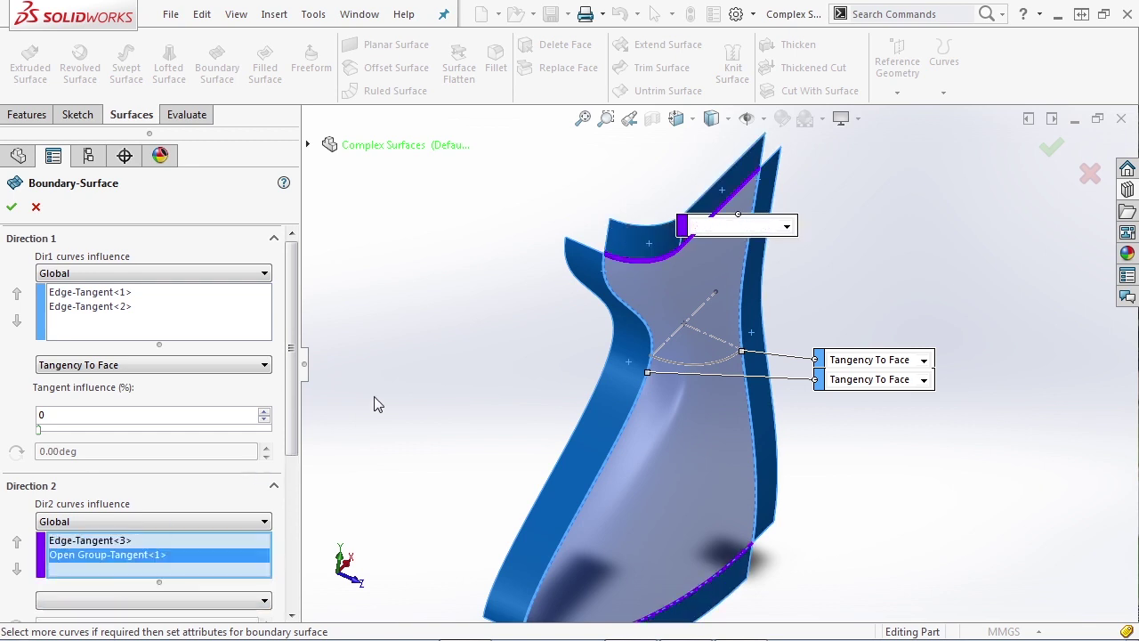
# Set the Direction 1 tangent influence to 100% and inspect the surface preview.
pyautogui.moveTo(761, 512); pyautogui.dragTo(683, 458, button='middle')
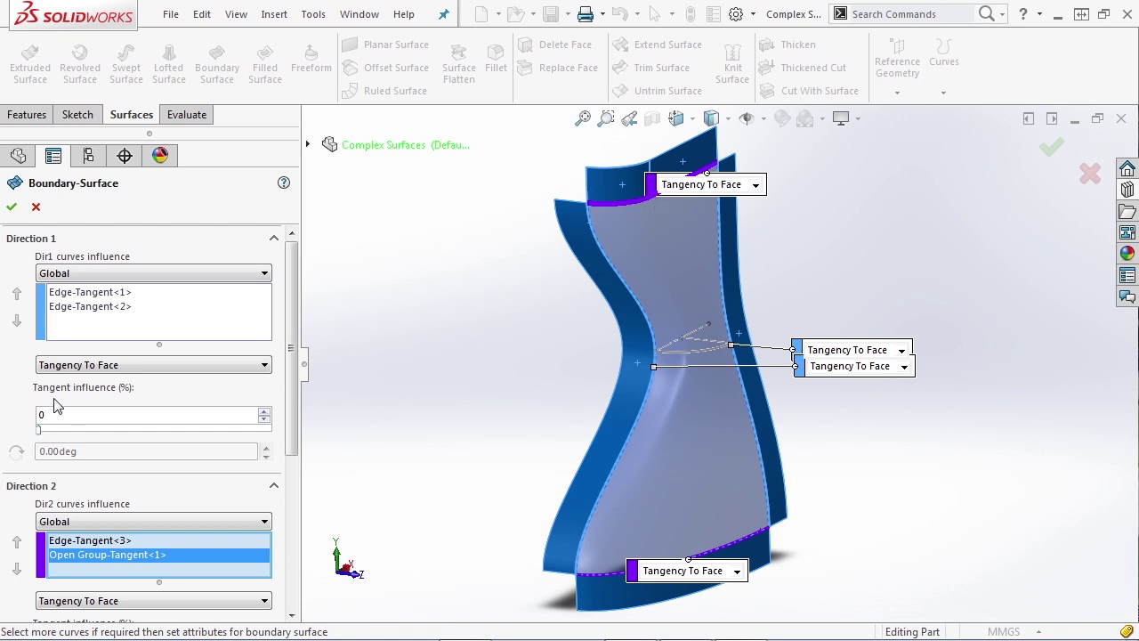
pyautogui.moveTo(39, 435); pyautogui.dragTo(285, 442)
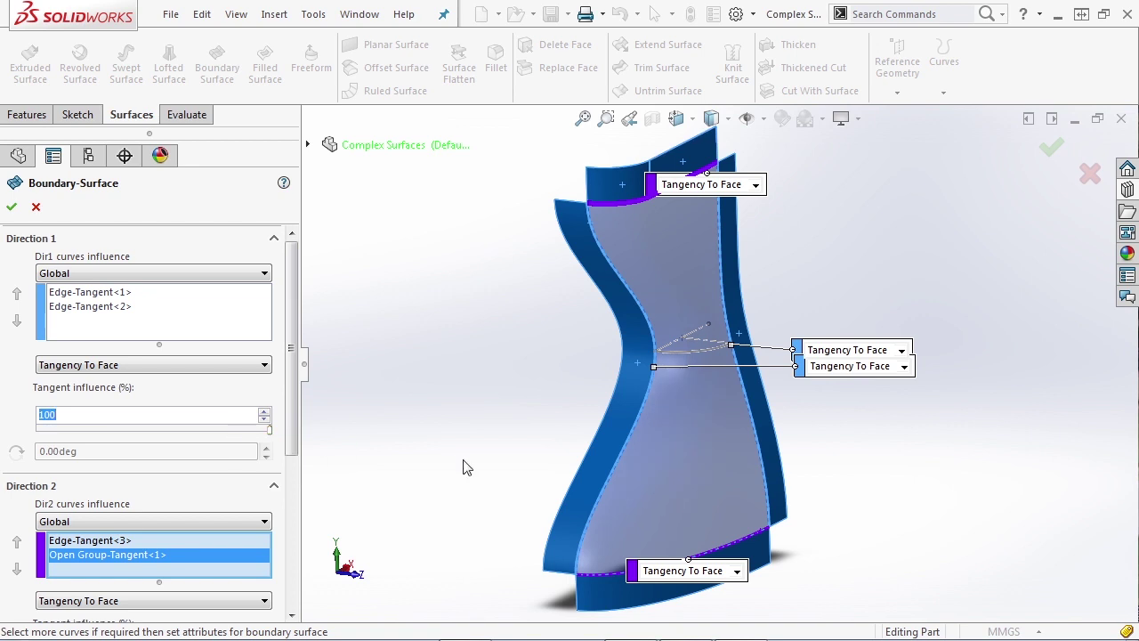
pyautogui.moveTo(476, 472); pyautogui.dragTo(677, 436, button='middle')
# Turn on the mesh preview in the boundary surface's curvature display options.
pyautogui.moveTo(295, 320); pyautogui.dragTo(290, 512)
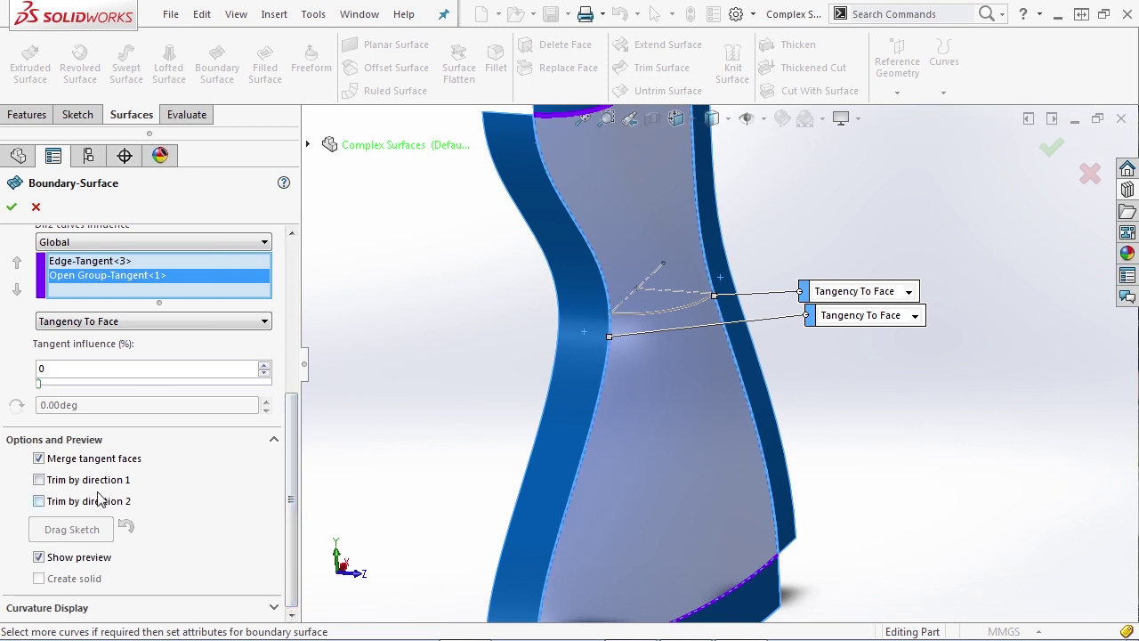
pyautogui.click(93, 602)
pyautogui.click(12, 564)
pyautogui.scroll(3, 449, 501)
pyautogui.moveTo(450, 501); pyautogui.dragTo(712, 437, button='middle')
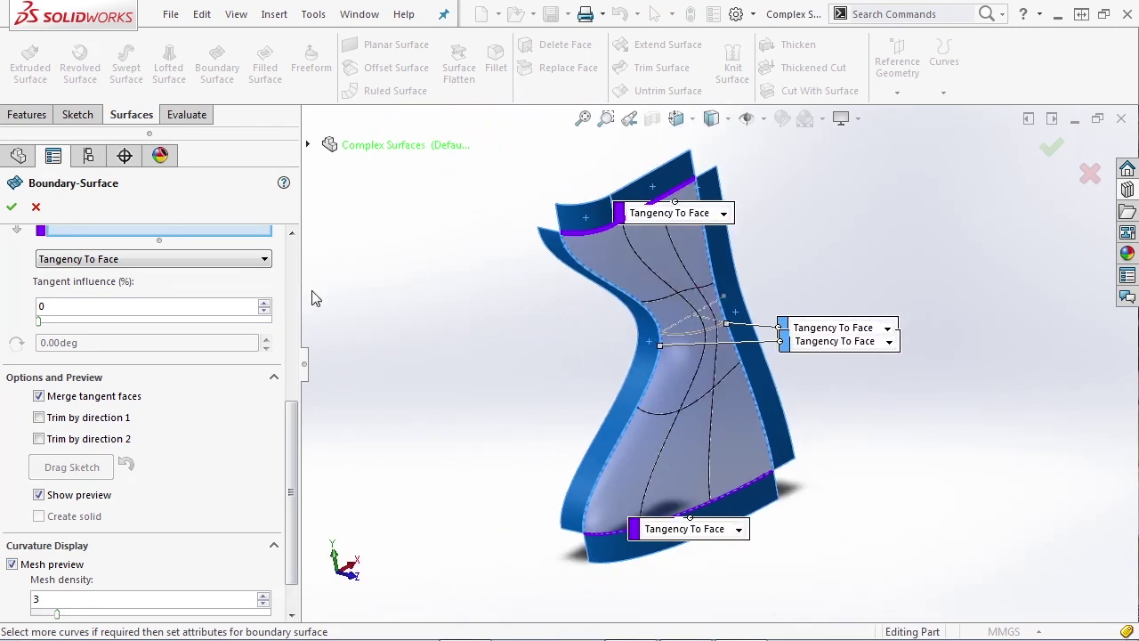
# Set the tangent influence to 0% for Direction 1 and 100% for Direction 2.
pyautogui.scroll(5, 290, 365)
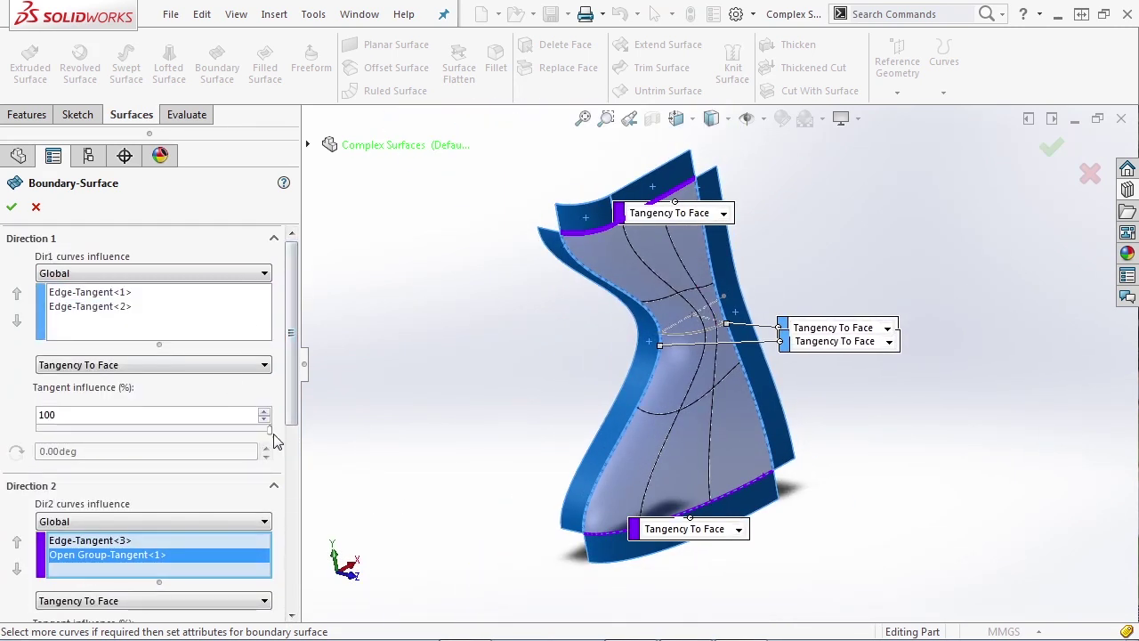
pyautogui.moveTo(59, 428); pyautogui.dragTo(38, 428)
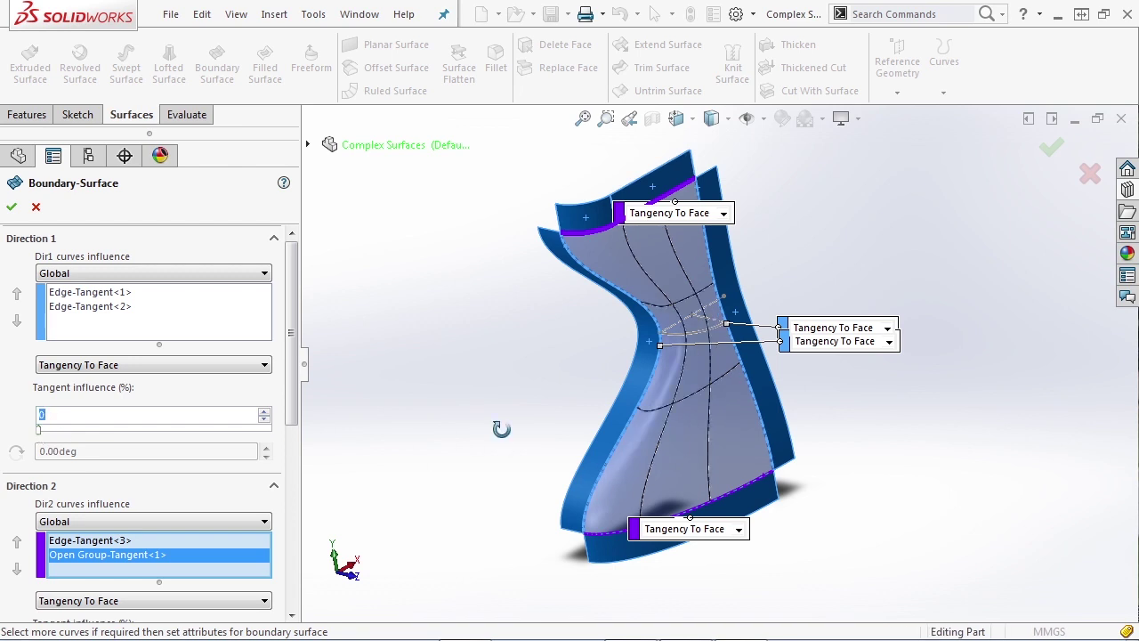
pyautogui.moveTo(503, 444); pyautogui.dragTo(620, 334, button='middle')
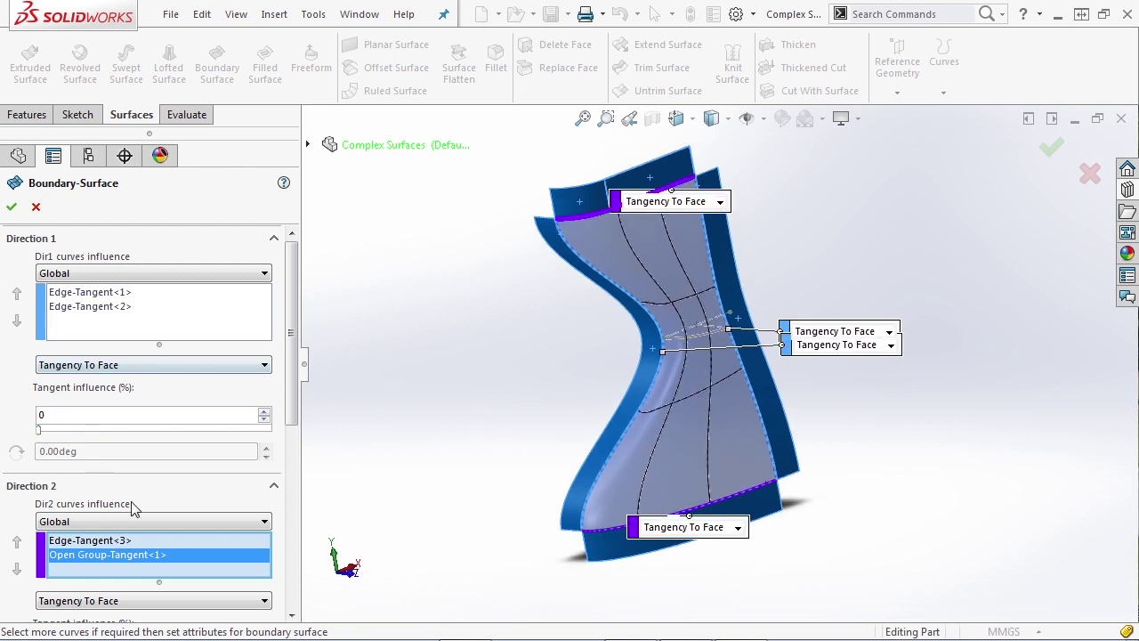
pyautogui.scroll(-3, 89, 498)
pyautogui.moveTo(138, 545); pyautogui.dragTo(293, 536)
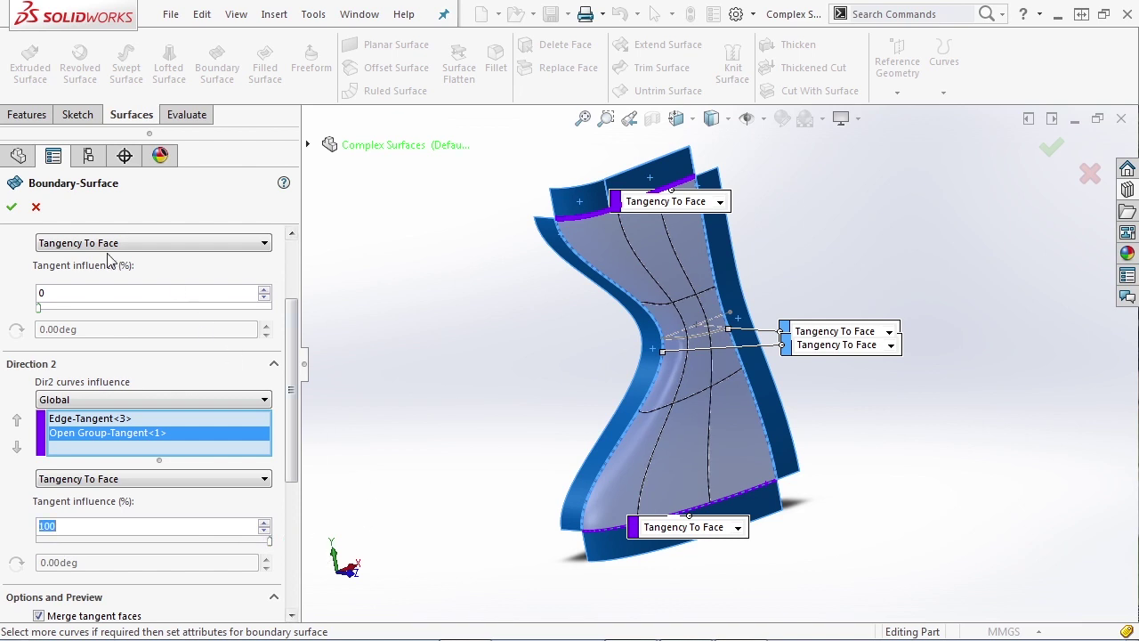
# Try a 100% tangent influence in Direction 1 and inspect the surface preview from the side.
pyautogui.moveTo(39, 311); pyautogui.dragTo(293, 314)
pyautogui.moveTo(503, 367); pyautogui.dragTo(564, 344, button='middle')
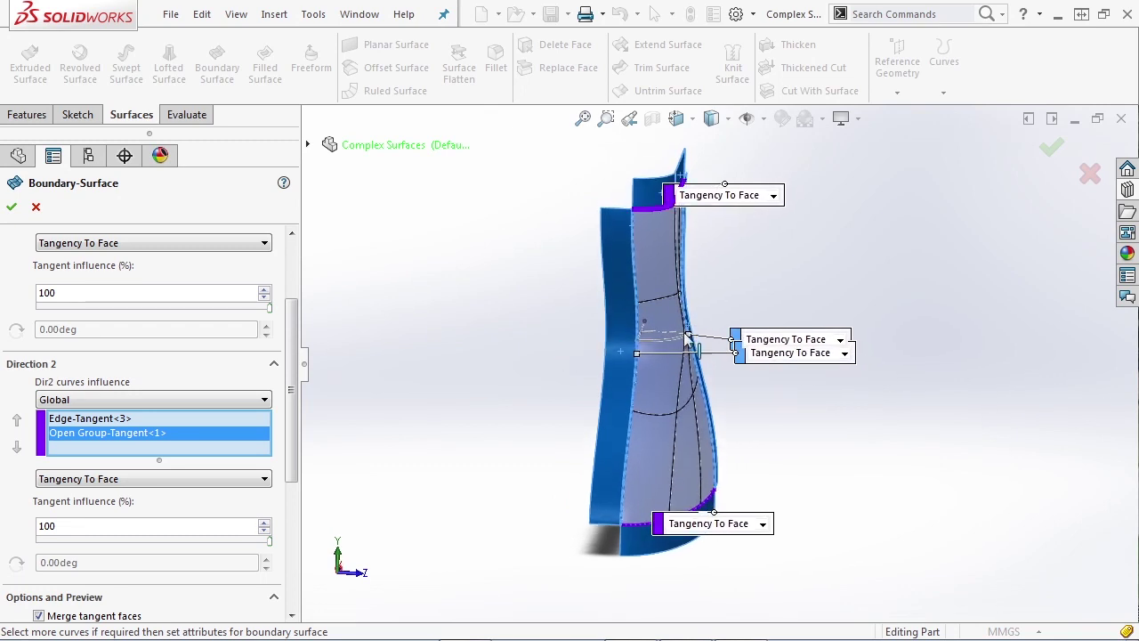
pyautogui.scroll(-3, 673, 348)
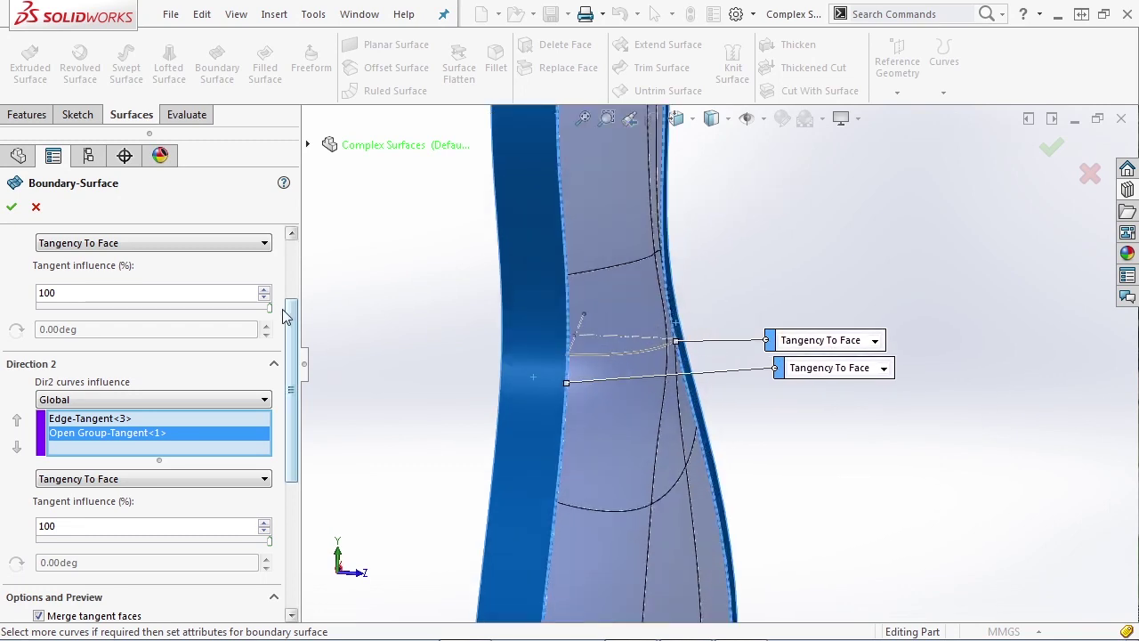
# Set the tangent influence to 0% for both Direction 1 and Direction 2 and inspect the surface preview.
pyautogui.moveTo(270, 309); pyautogui.dragTo(20, 312)
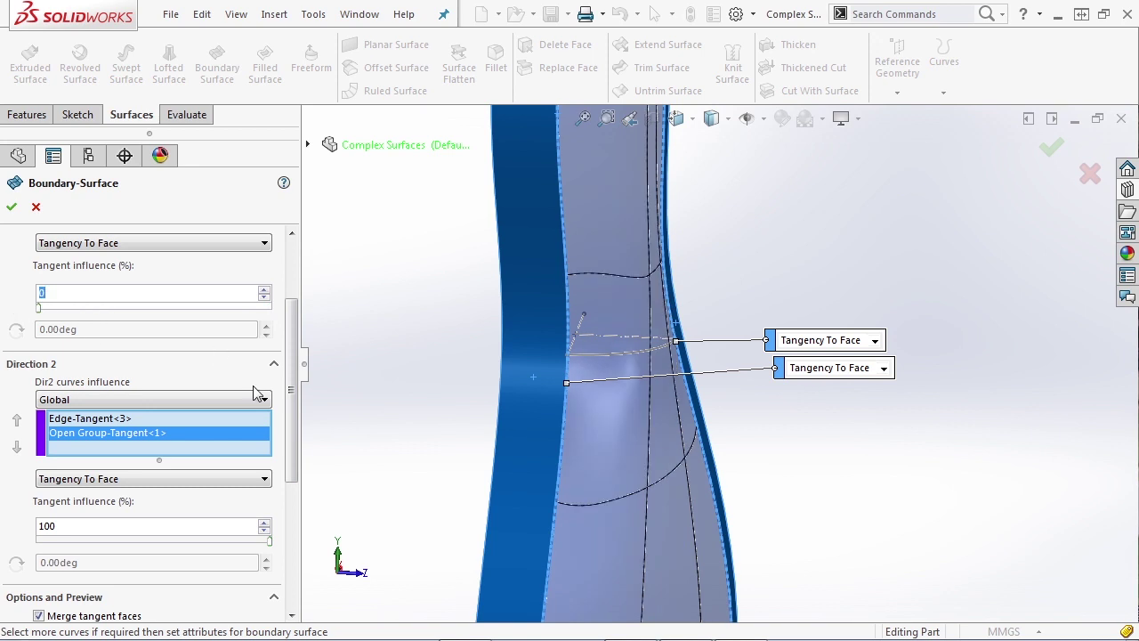
pyautogui.moveTo(274, 546); pyautogui.dragTo(22, 551)
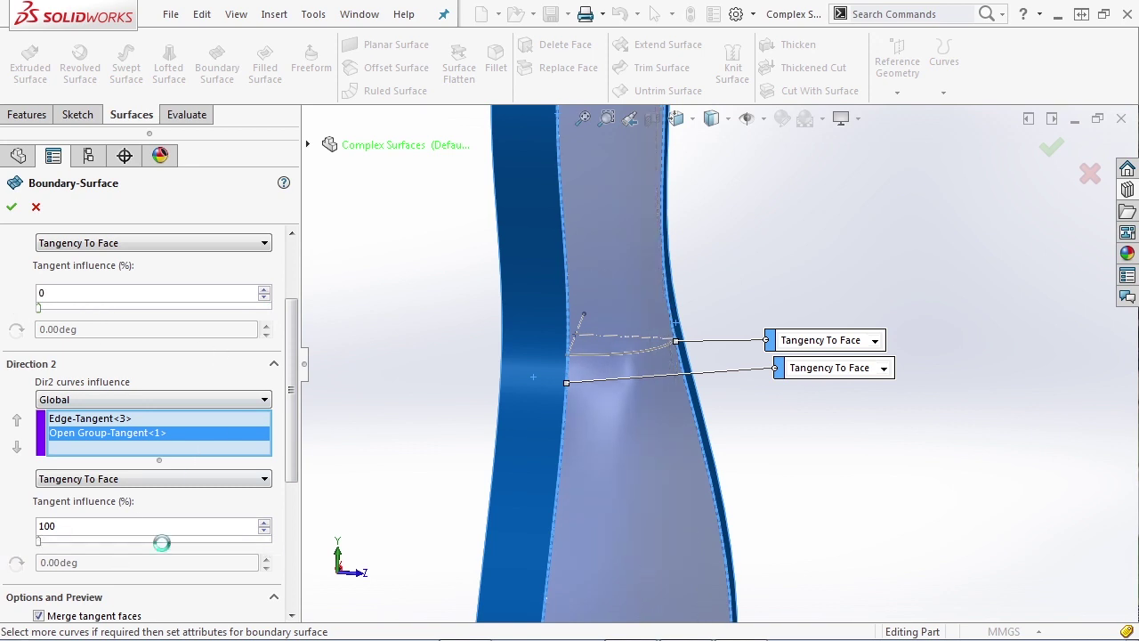
pyautogui.press('f')
pyautogui.moveTo(521, 445); pyautogui.dragTo(471, 519, button='middle')
pyautogui.scroll(-2, 471, 519)
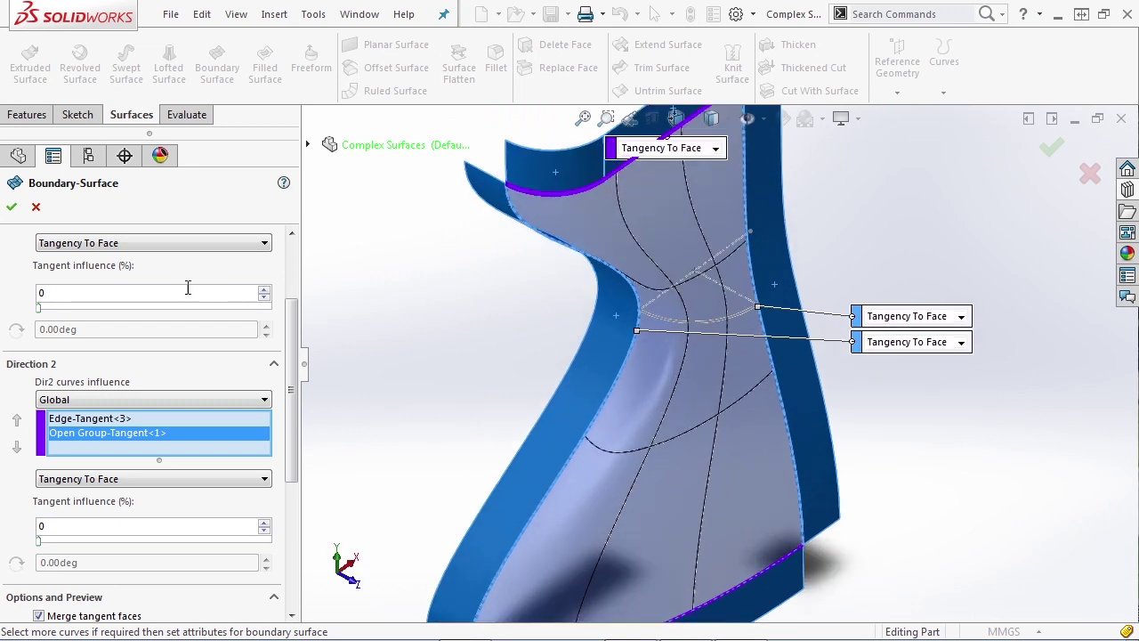
pyautogui.scroll(3, 175, 293)
pyautogui.click(203, 314)
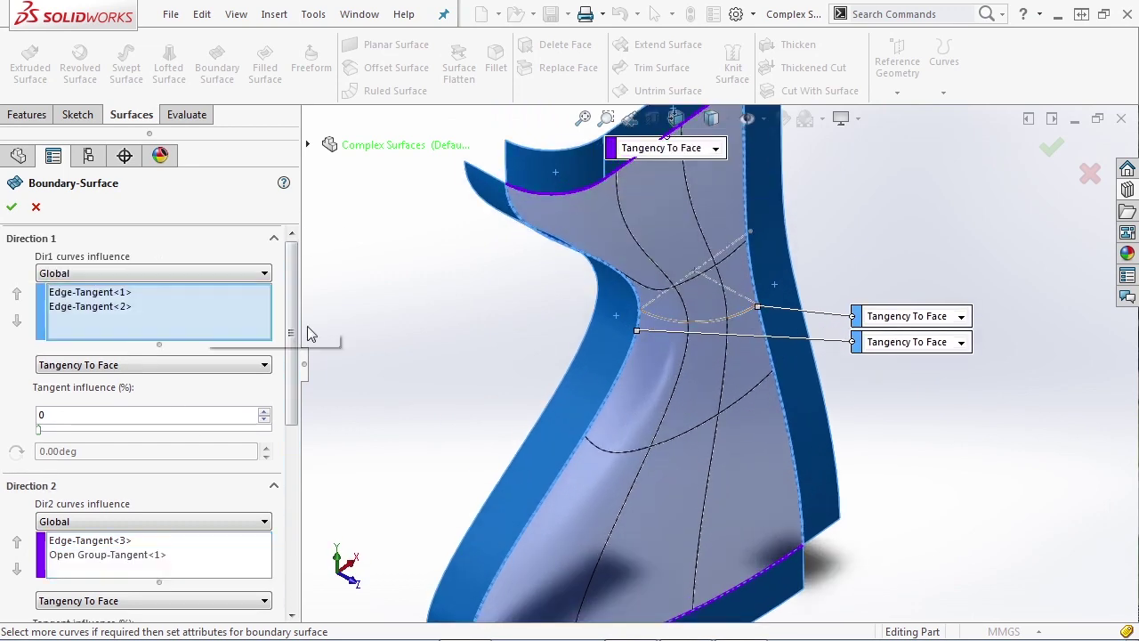
pyautogui.click(653, 319)
pyautogui.rightClick(153, 321)
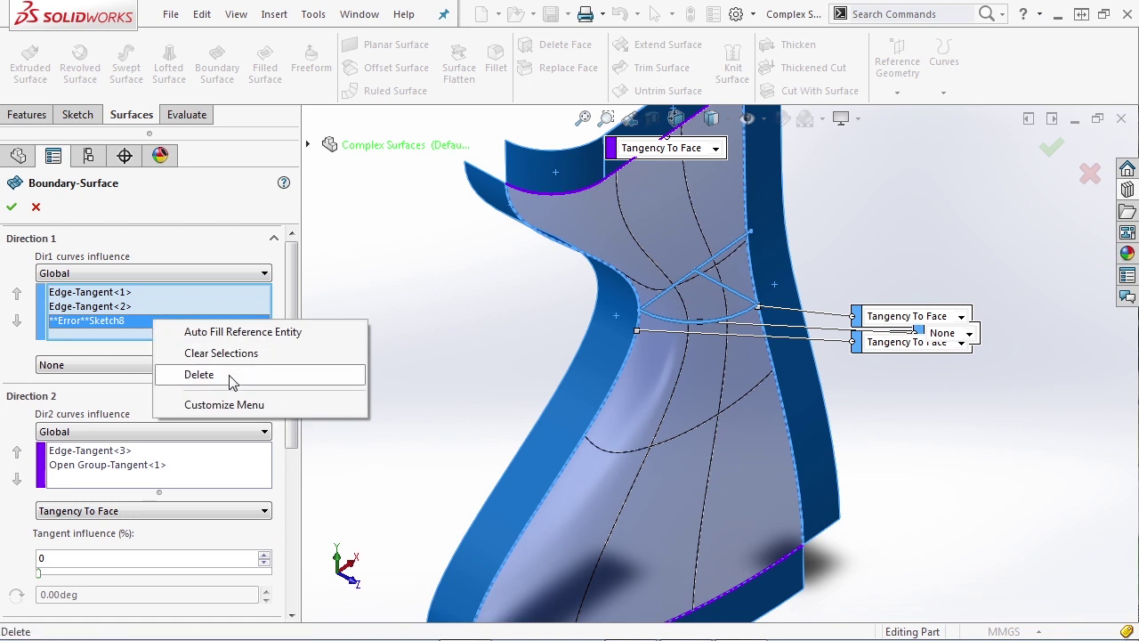
pyautogui.click(231, 374)
pyautogui.click(89, 306)
pyautogui.rightClick(118, 308)
pyautogui.click(316, 342)
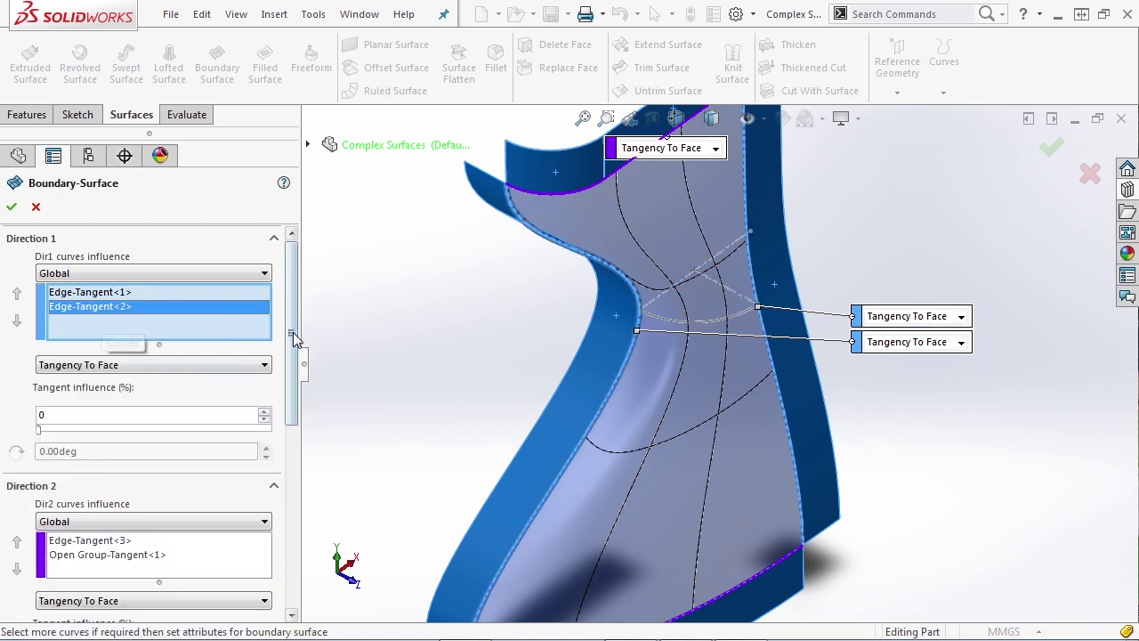
# Add the arc sketch at the waist, Sketch8, as a Direction 2 curve with tangency None and complete the boundary surface.
pyautogui.moveTo(294, 338); pyautogui.dragTo(293, 403)
pyautogui.click(230, 420)
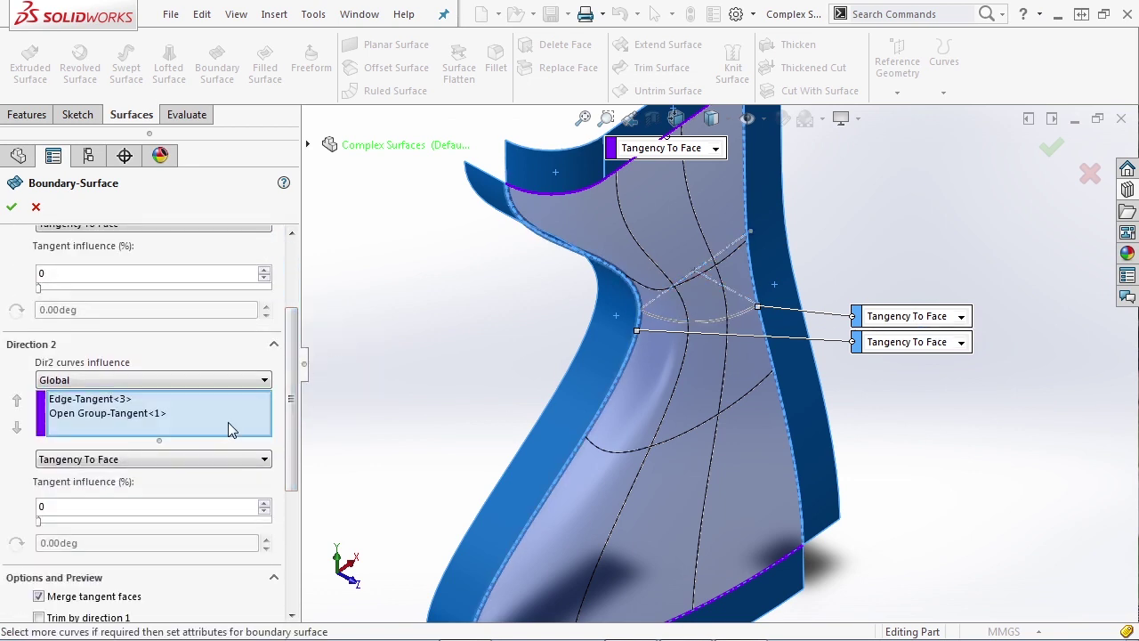
pyautogui.click(657, 317)
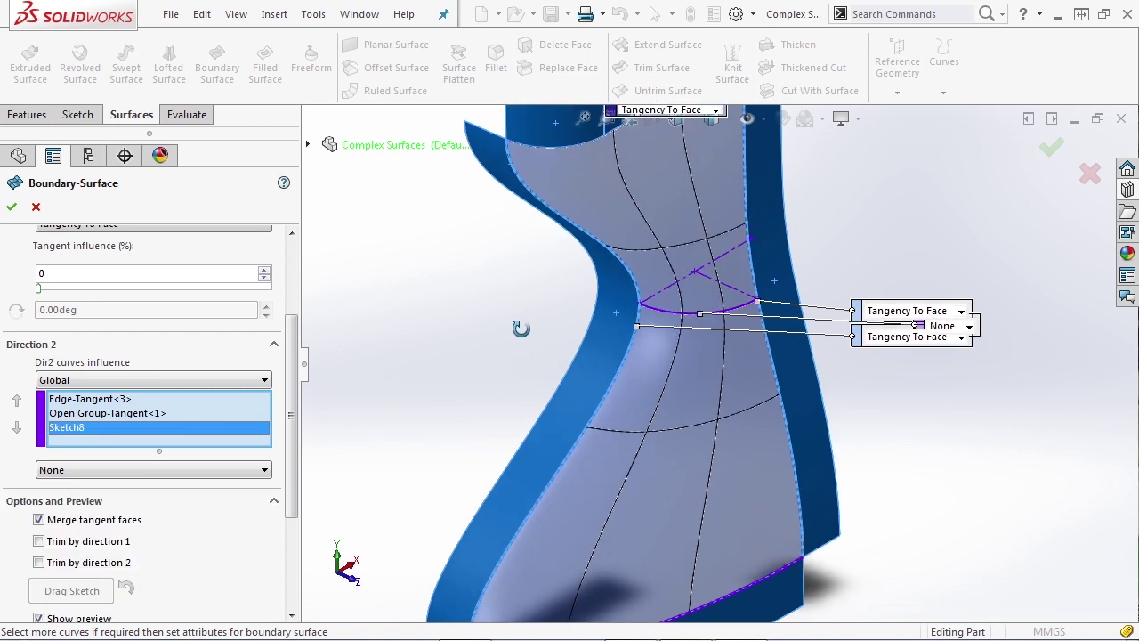
pyautogui.click(189, 472)
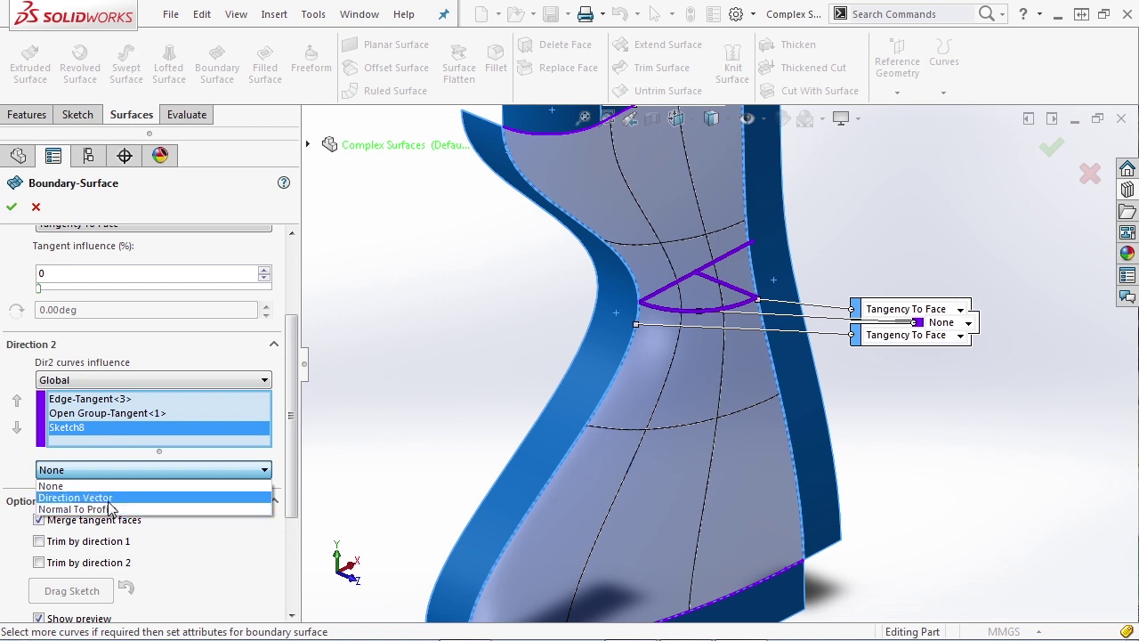
pyautogui.click(479, 388)
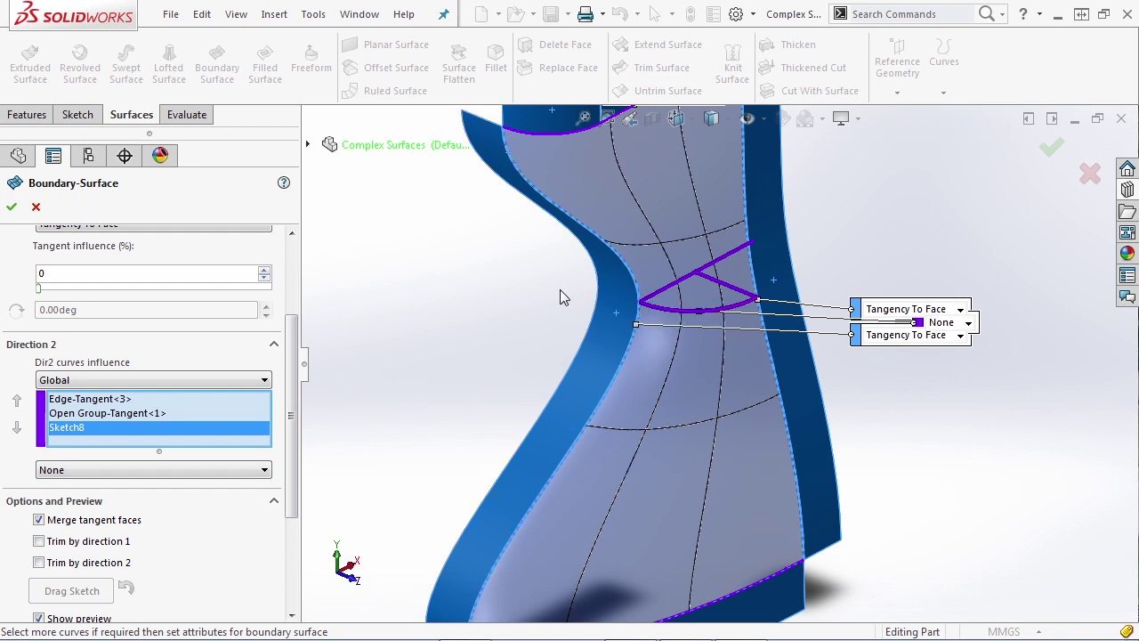
pyautogui.press('f')
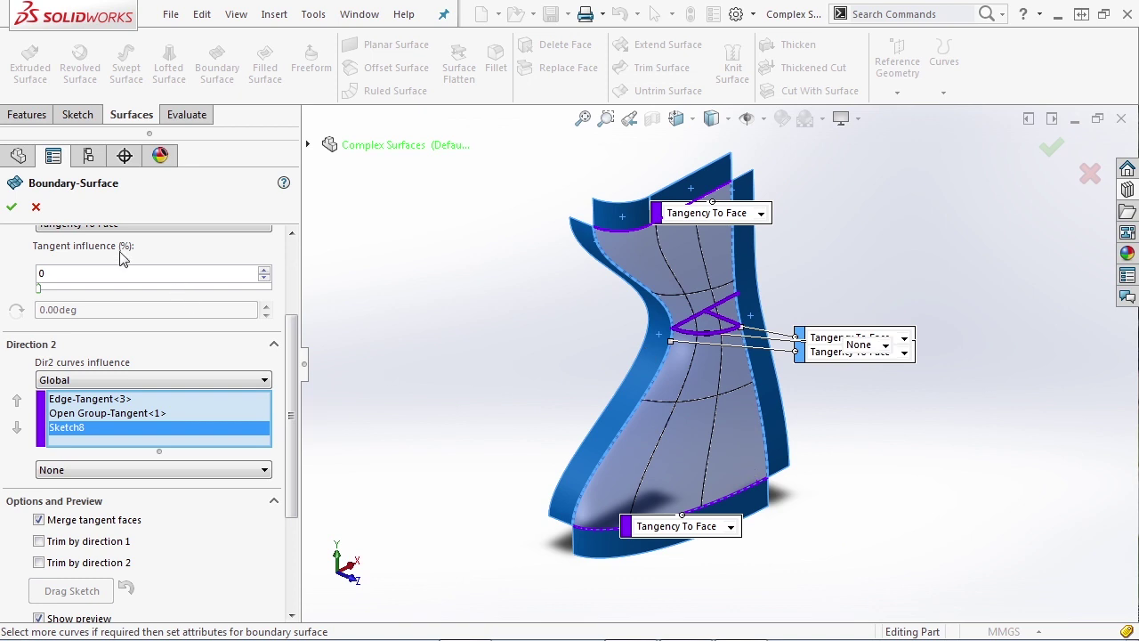
pyautogui.click(12, 206)
pyautogui.moveTo(450, 255); pyautogui.dragTo(485, 382, button='middle')
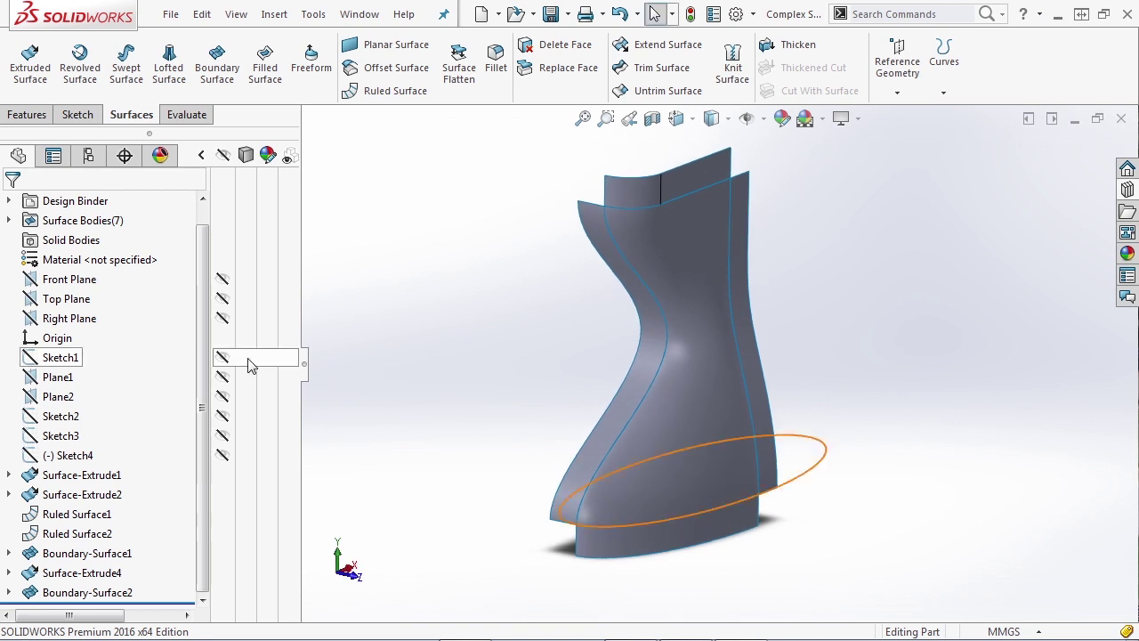
# Mirror the main boundary surface body about the Front Plane with the surfaces knitted together.
pyautogui.moveTo(203, 392); pyautogui.dragTo(203, 372)
pyautogui.click(34, 117)
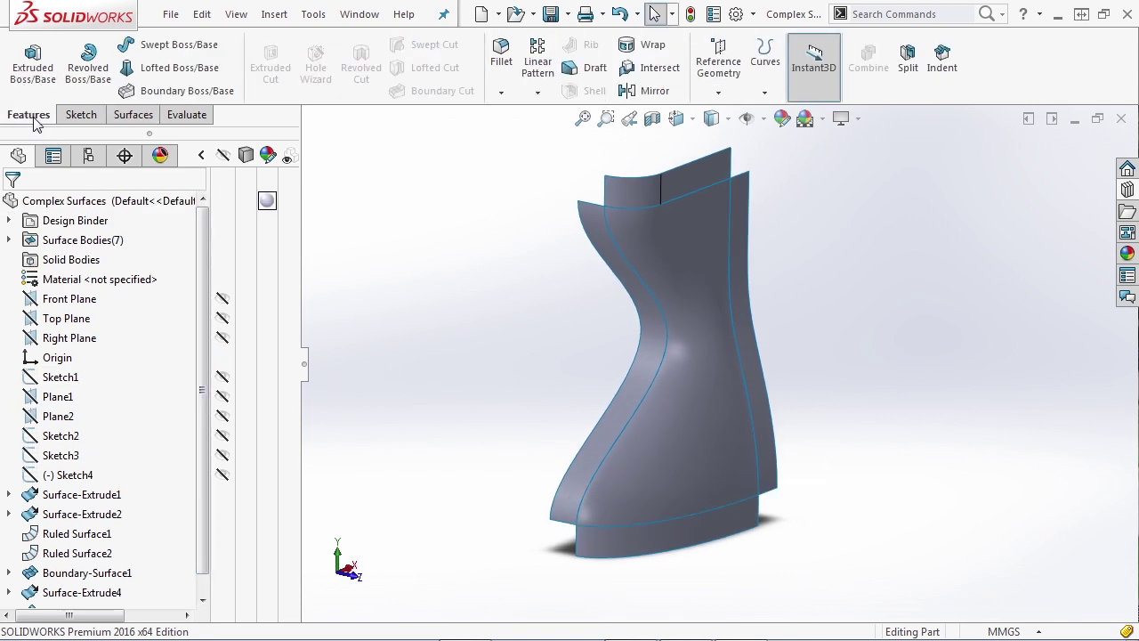
pyautogui.click(650, 93)
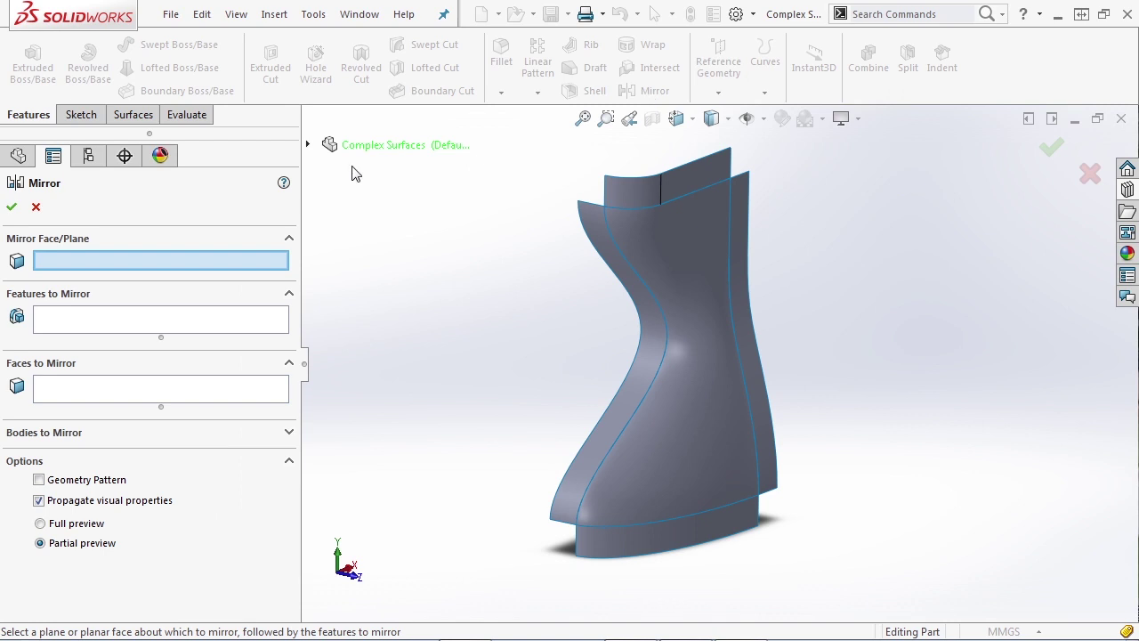
pyautogui.click(307, 144)
pyautogui.click(383, 244)
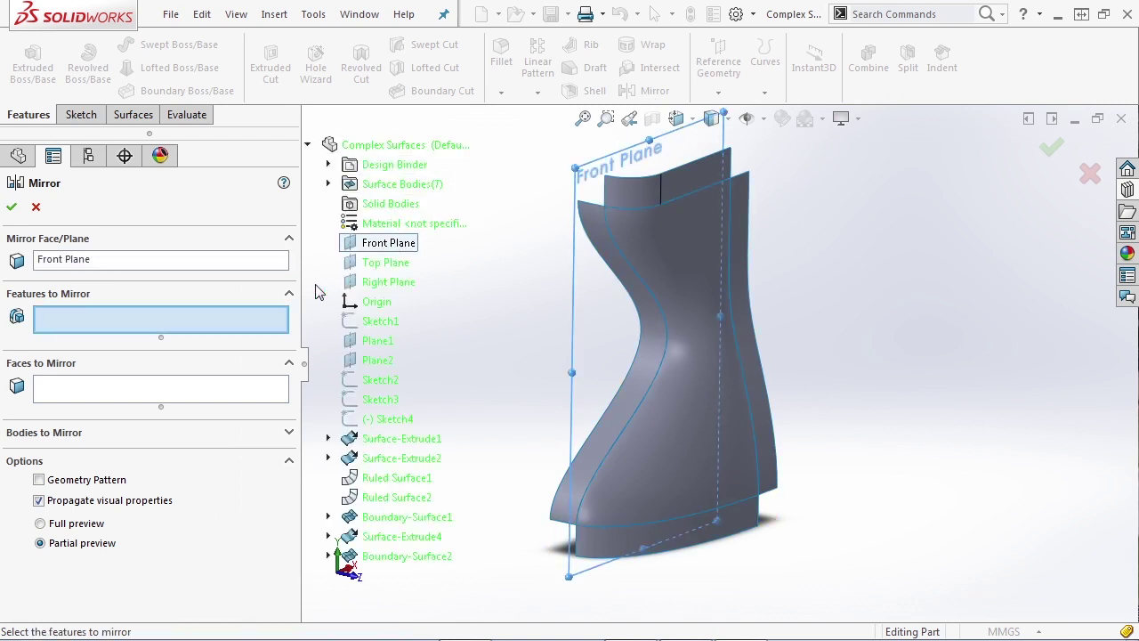
pyautogui.click(163, 443)
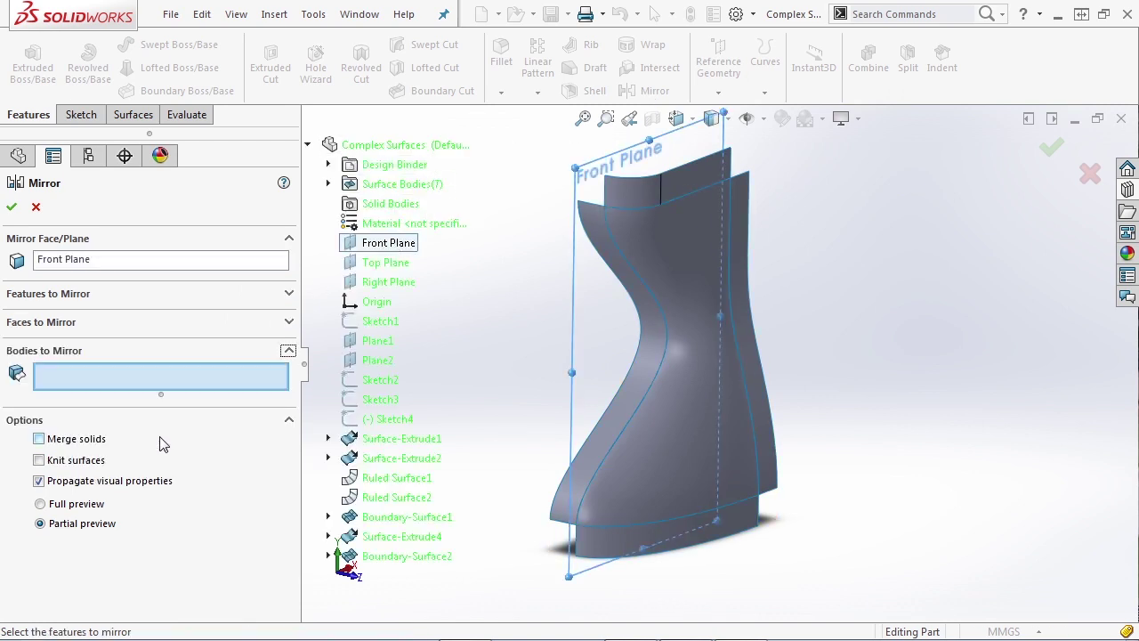
pyautogui.click(673, 394)
pyautogui.moveTo(547, 430); pyautogui.dragTo(414, 417, button='middle')
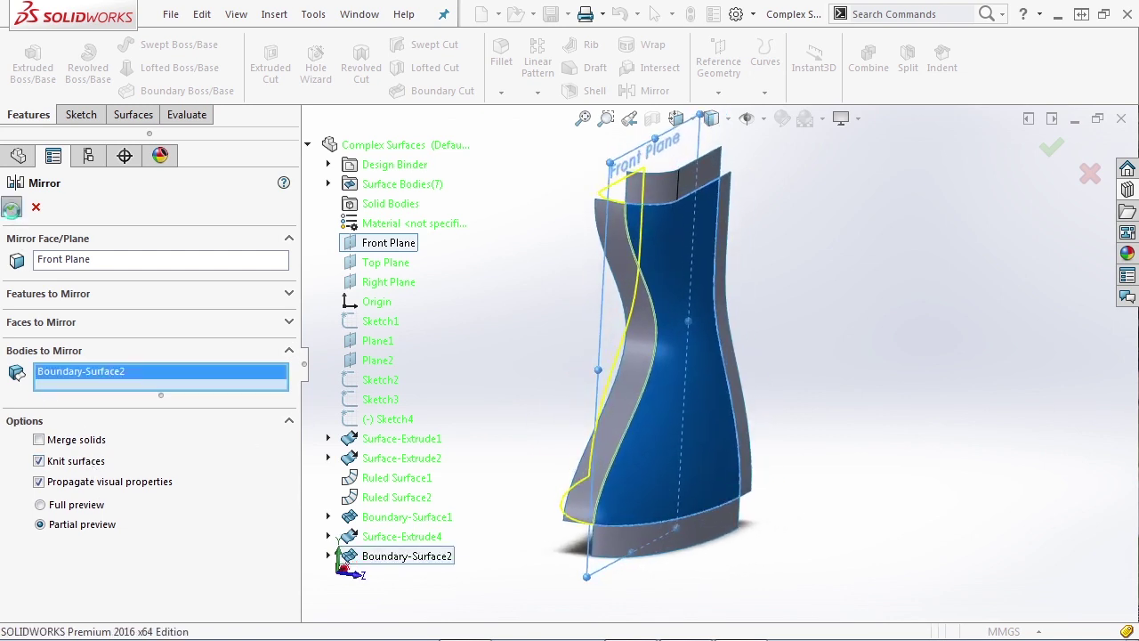
pyautogui.click(12, 206)
# Hide the reference surface bodies along the sides, upper end and base so only the knitted main surface is displayed.
pyautogui.click(614, 233)
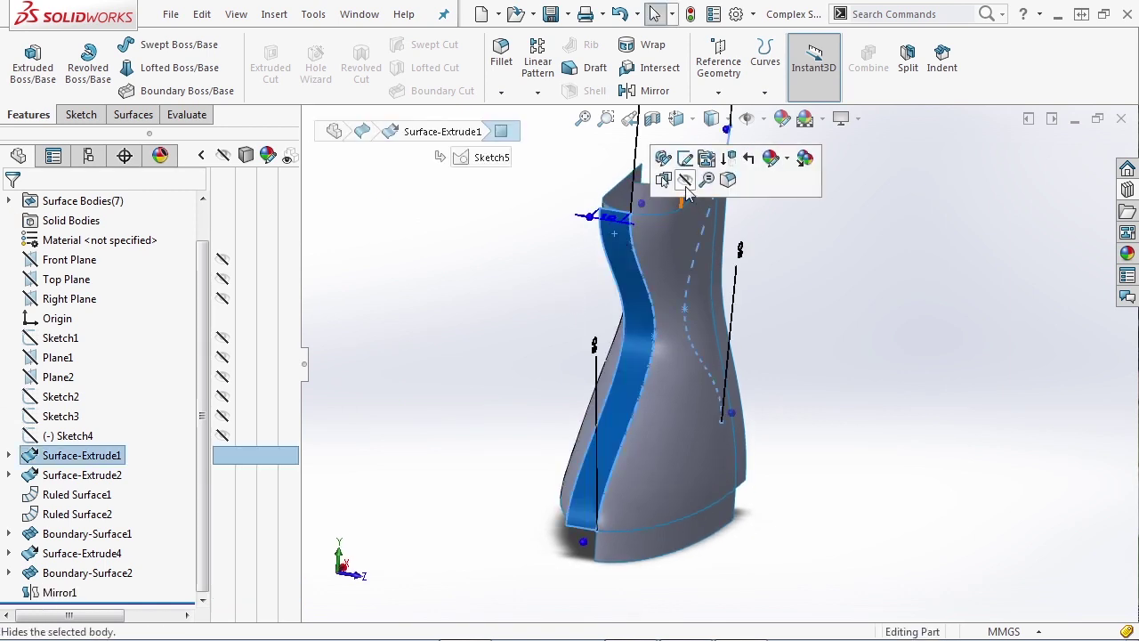
pyautogui.click(707, 178)
pyautogui.click(717, 155)
pyautogui.click(788, 126)
pyautogui.click(723, 221)
pyautogui.click(803, 165)
pyautogui.click(713, 522)
pyautogui.click(798, 465)
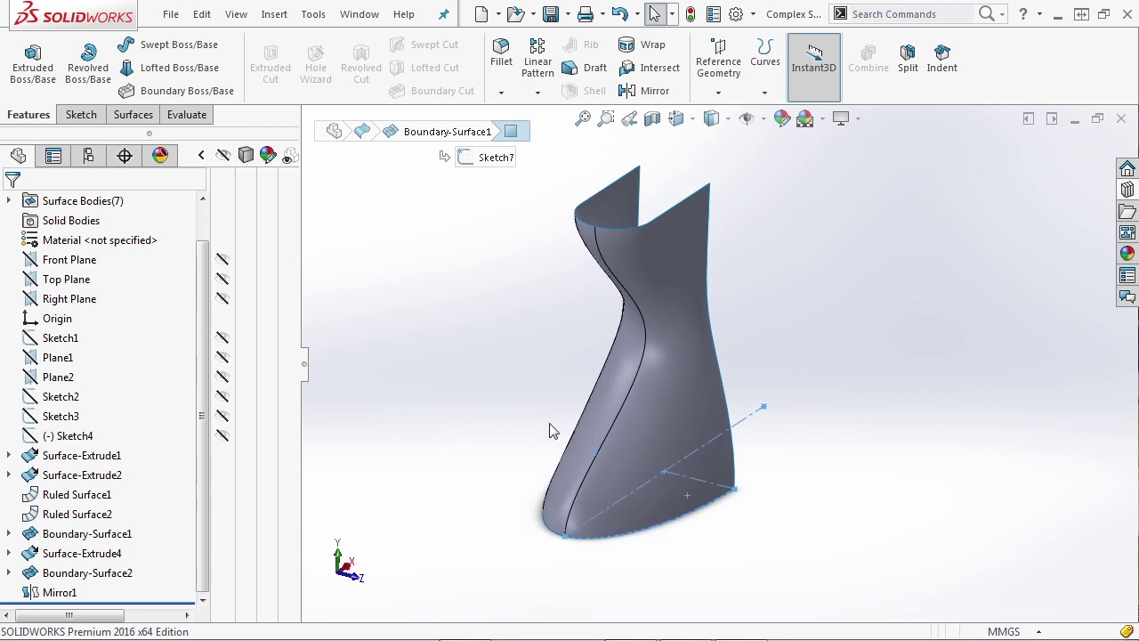
# Mirror the knitted surface body about the Right Plane, knitting both halves into one closed shape around the sides.
pyautogui.click(655, 90)
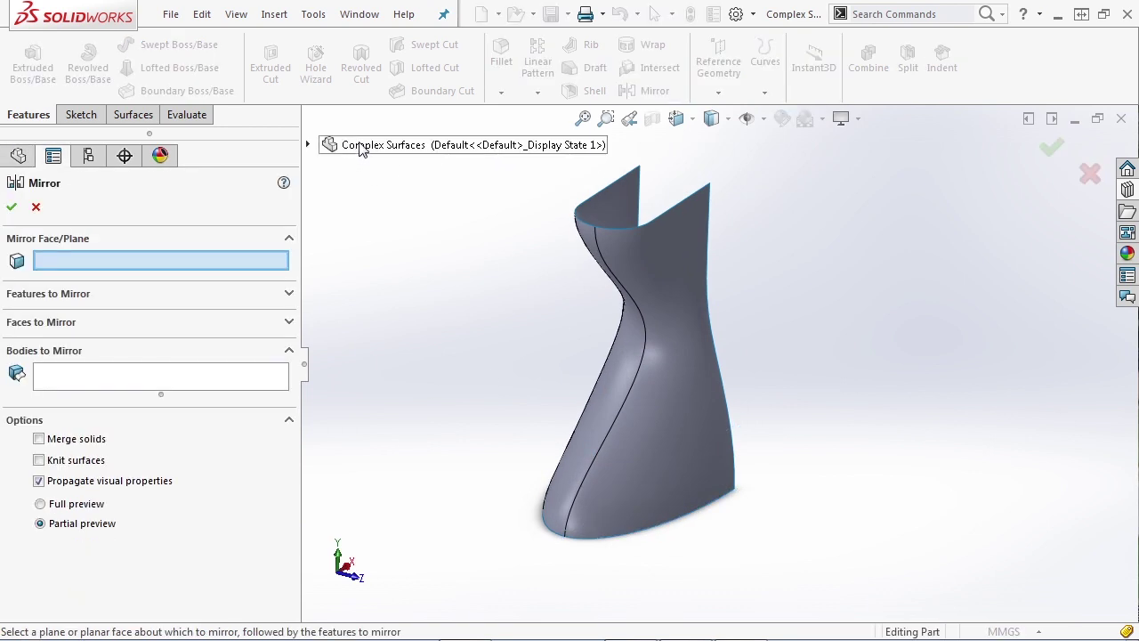
pyautogui.click(356, 146)
pyautogui.click(388, 281)
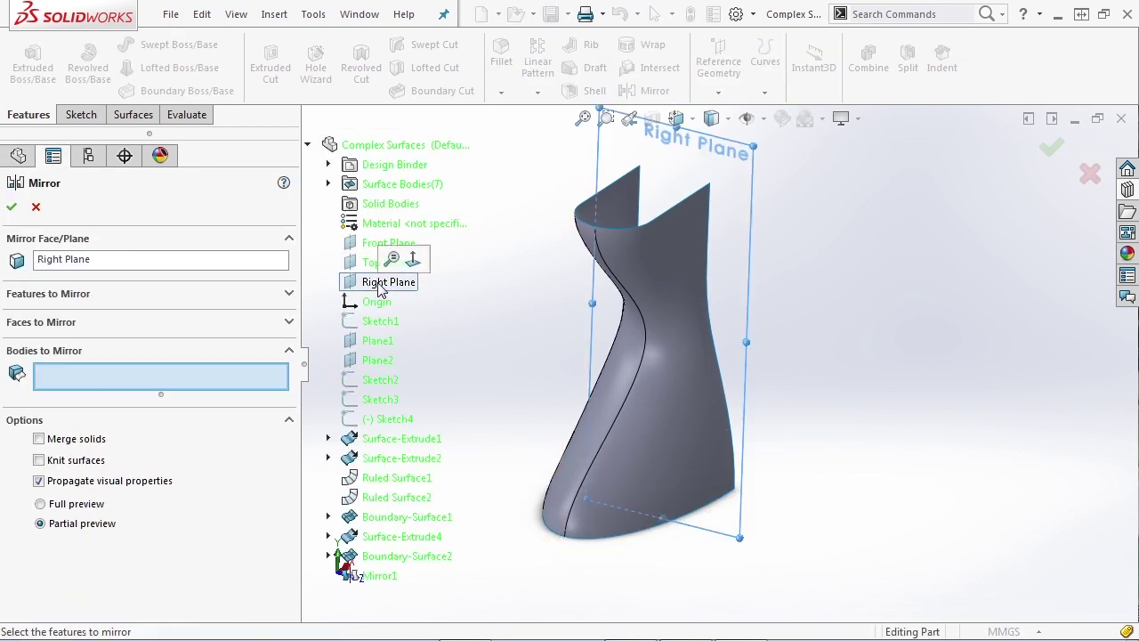
pyautogui.click(643, 361)
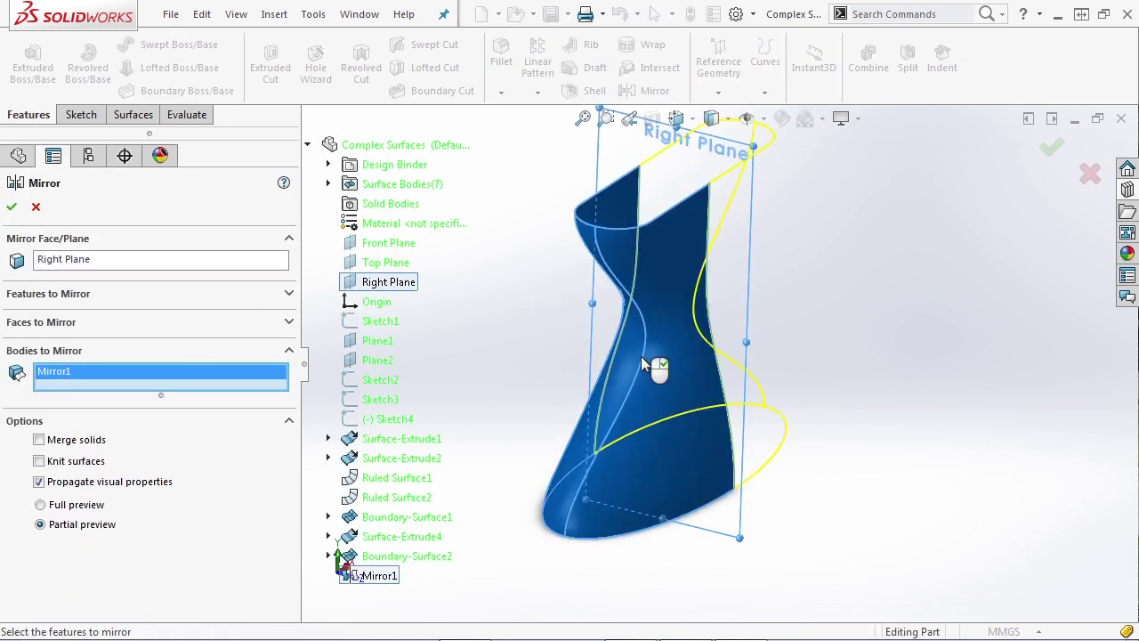
pyautogui.click(11, 206)
pyautogui.moveTo(789, 532); pyautogui.dragTo(844, 530, button='middle')
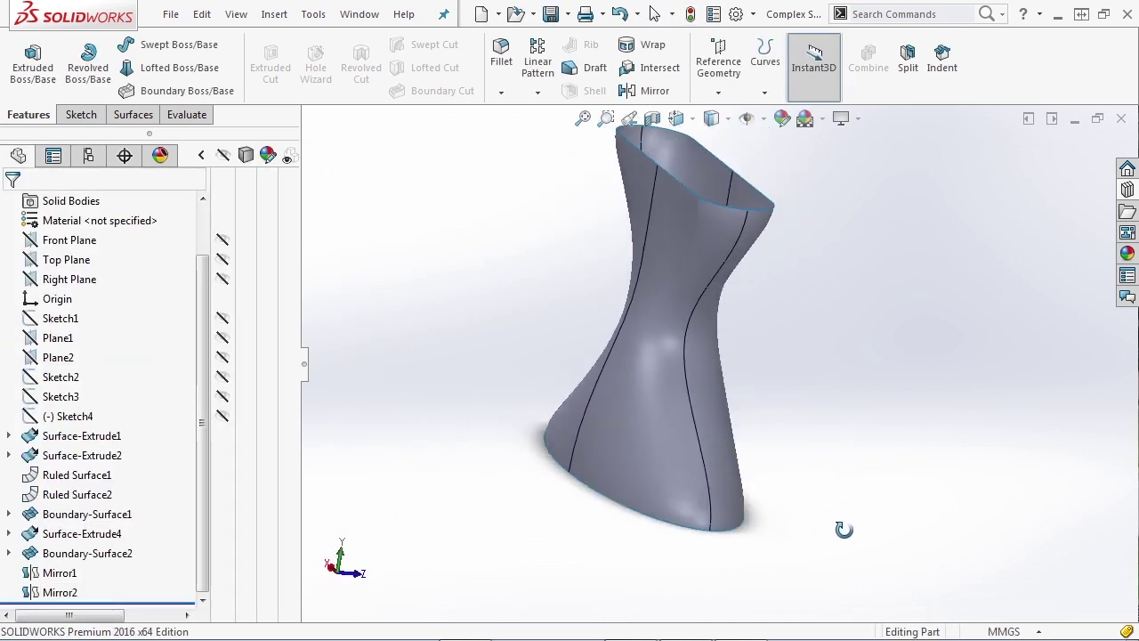
pyautogui.moveTo(685, 342); pyautogui.dragTo(667, 440, button='middle')
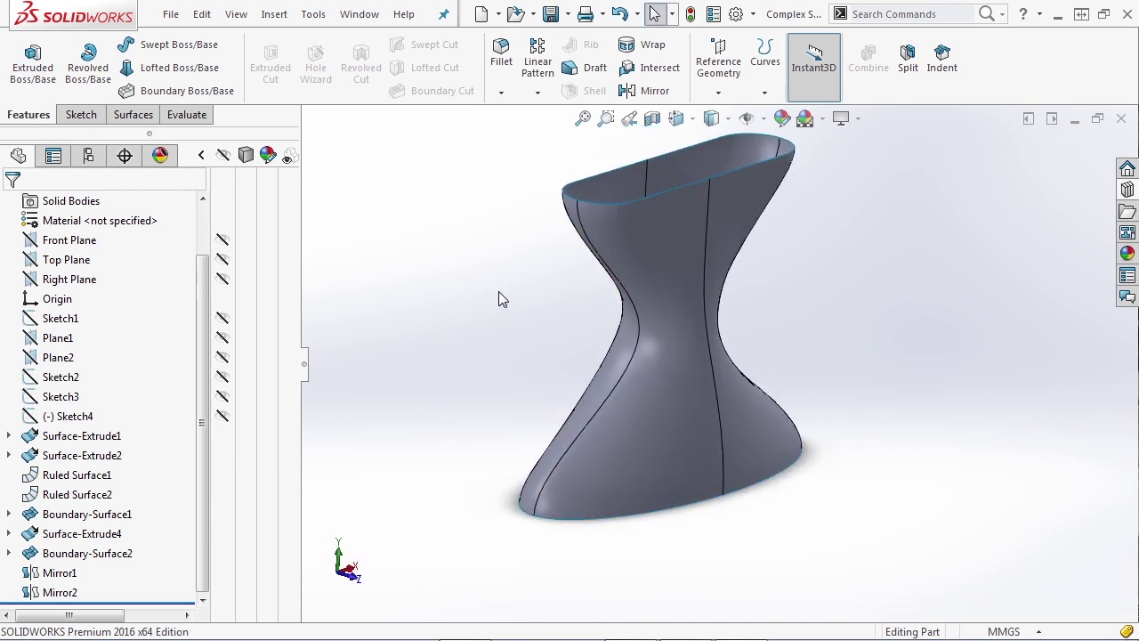
# Display the model's tangent edges as phantom lines.
pyautogui.click(236, 15)
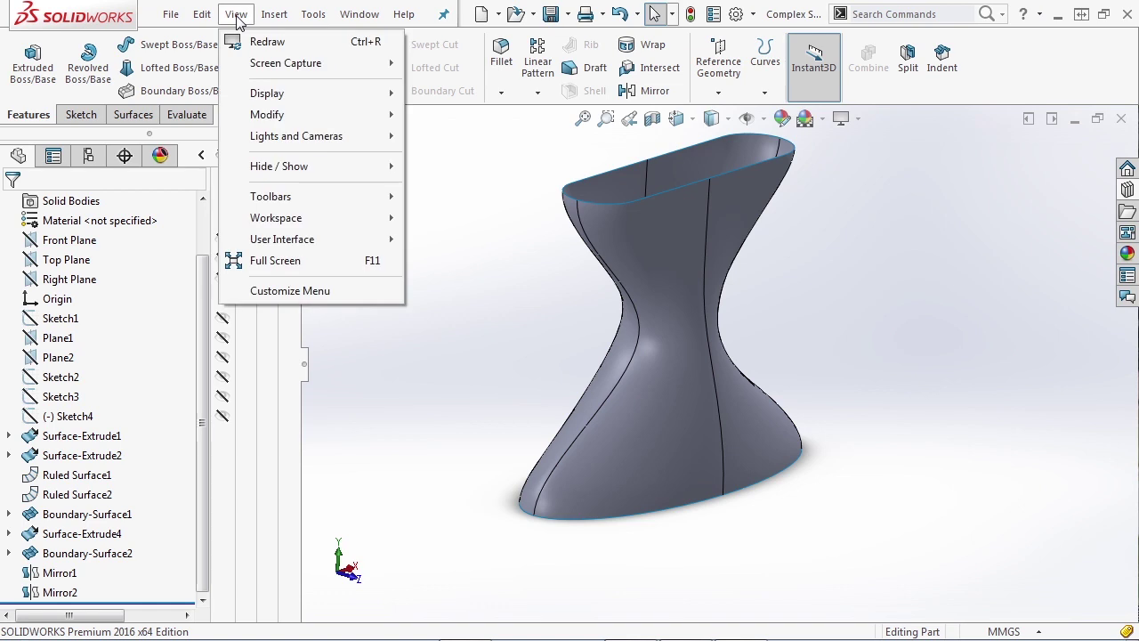
pyautogui.moveTo(285, 94)
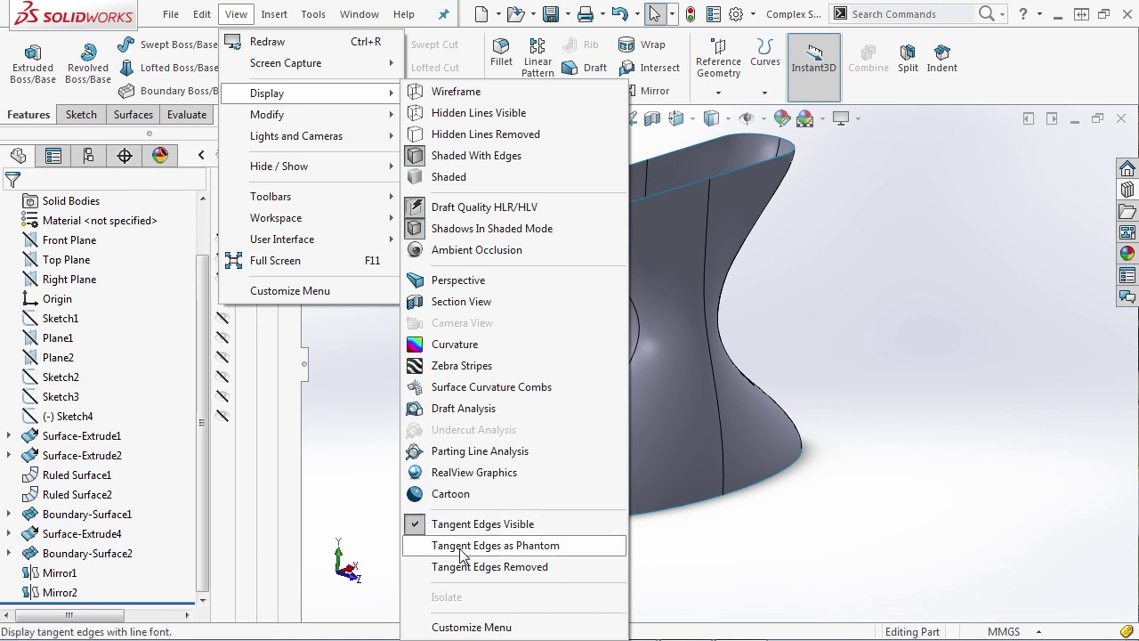
pyautogui.click(462, 549)
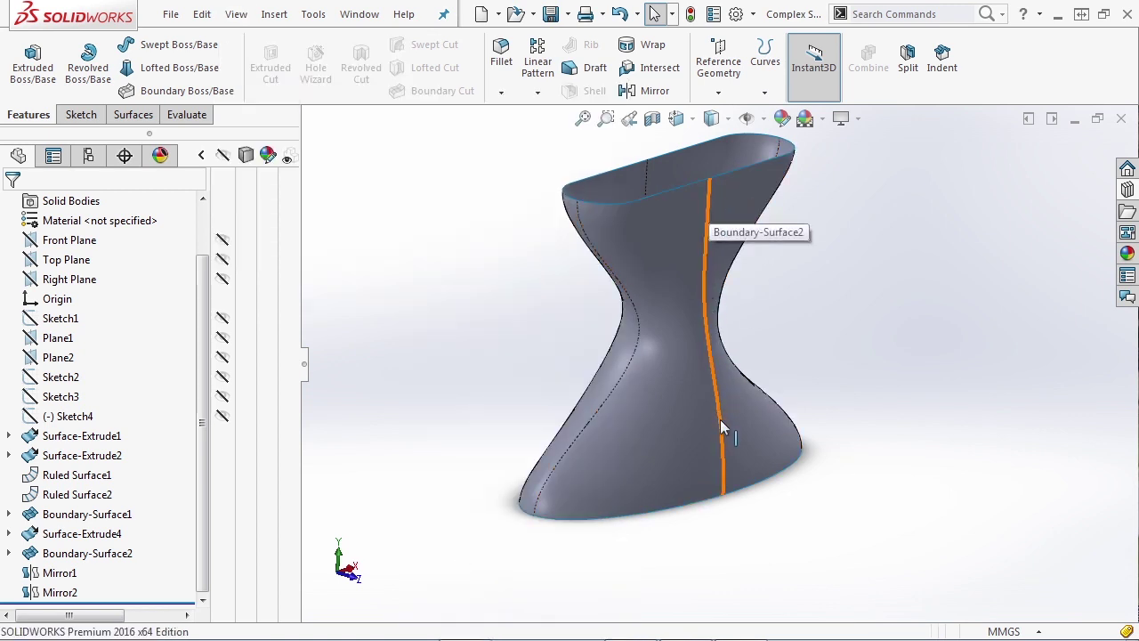
# Remove tangent edges from the display, try another display style, and return to Shaded With Edges.
pyautogui.click(237, 16)
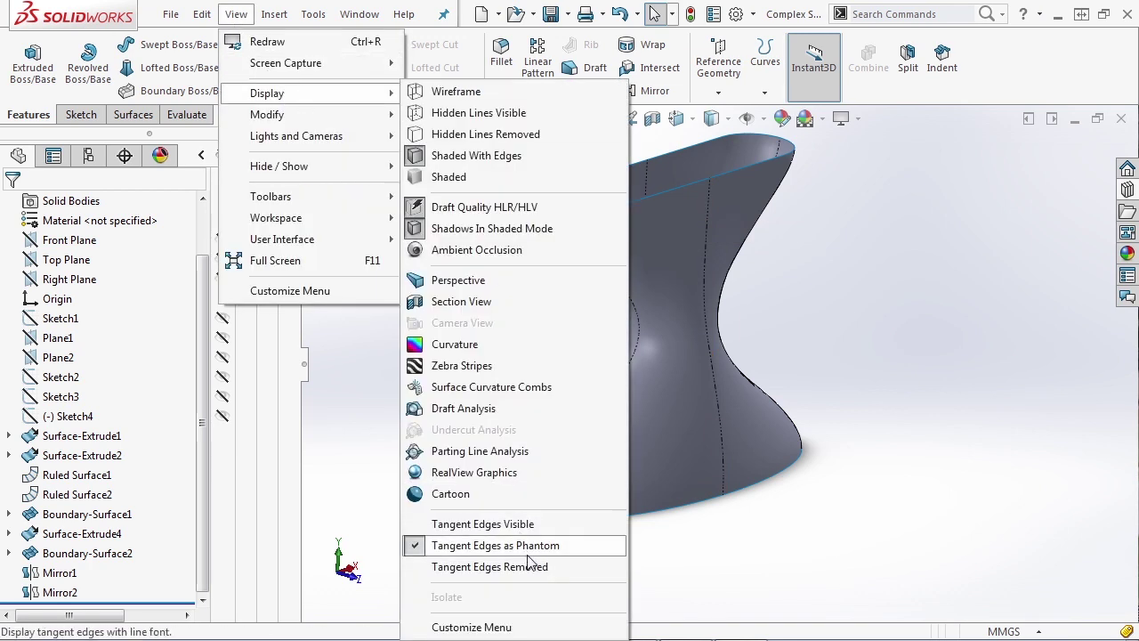
pyautogui.click(490, 566)
pyautogui.moveTo(804, 580); pyautogui.dragTo(773, 529, button='middle')
pyautogui.click(728, 119)
pyautogui.click(712, 171)
pyautogui.click(728, 120)
pyautogui.click(712, 130)
pyautogui.moveTo(836, 281); pyautogui.dragTo(801, 267, button='middle')
# Switch the tangent edge display back to phantom lines.
pyautogui.click(236, 14)
pyautogui.moveTo(265, 73)
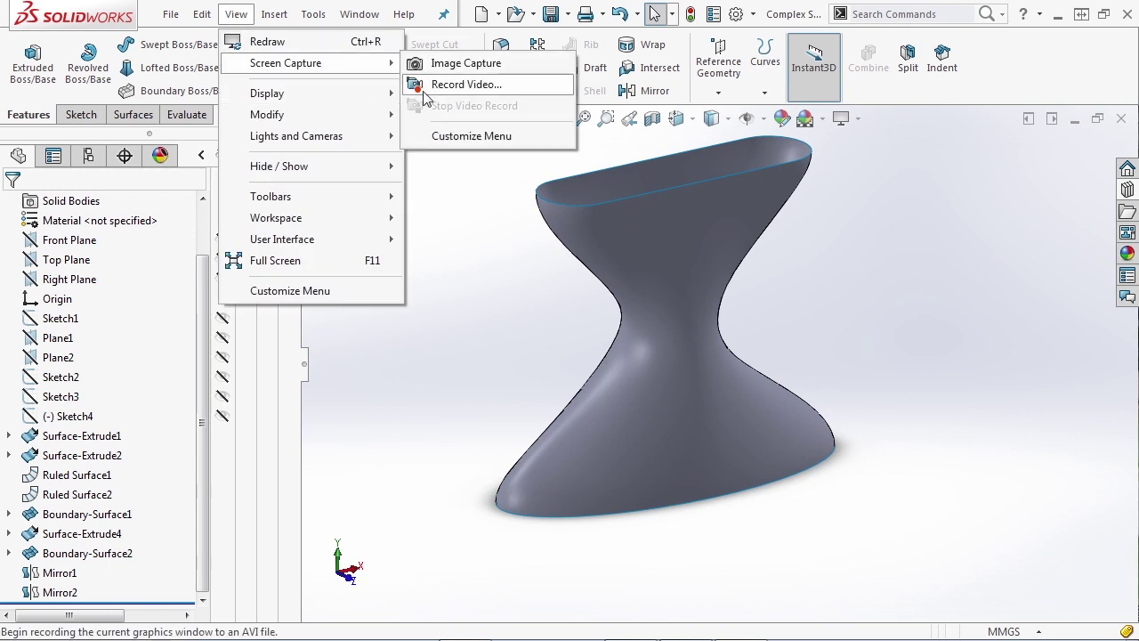
pyautogui.click(242, 16)
pyautogui.click(246, 18)
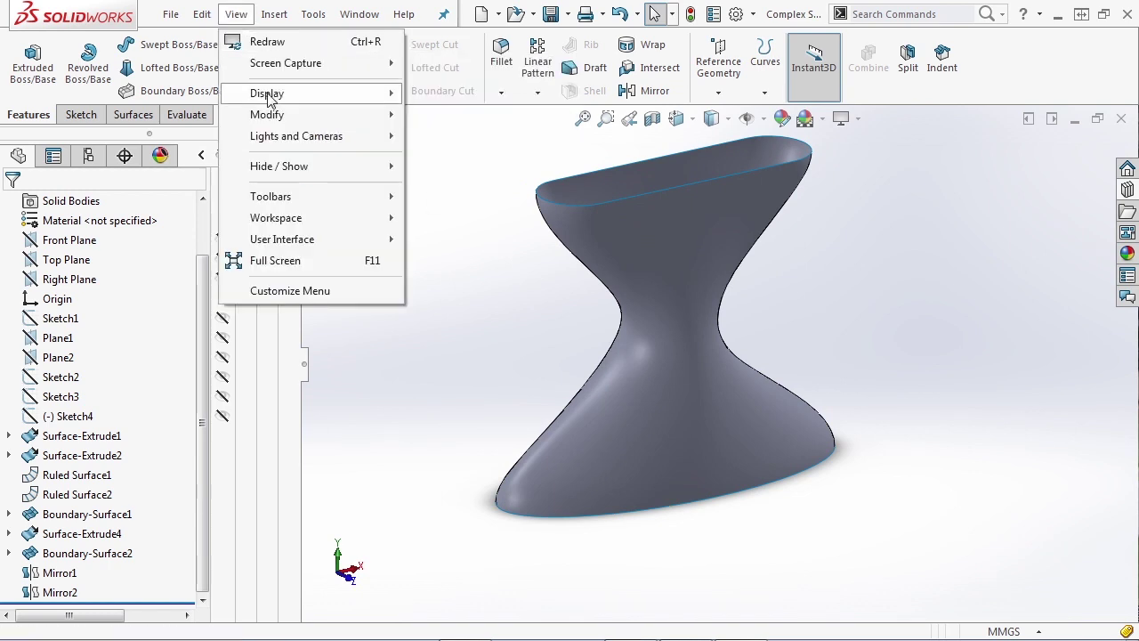
pyautogui.moveTo(267, 93)
pyautogui.click(522, 546)
pyautogui.moveTo(757, 542)
pyautogui.mouseDown(button='middle')
pyautogui.moveTo(846, 531)
pyautogui.moveTo(763, 520)
pyautogui.moveTo(730, 499)
pyautogui.moveTo(636, 498)
pyautogui.moveTo(653, 508)
pyautogui.moveTo(752, 499)
pyautogui.moveTo(769, 542)
pyautogui.mouseUp(button='middle')
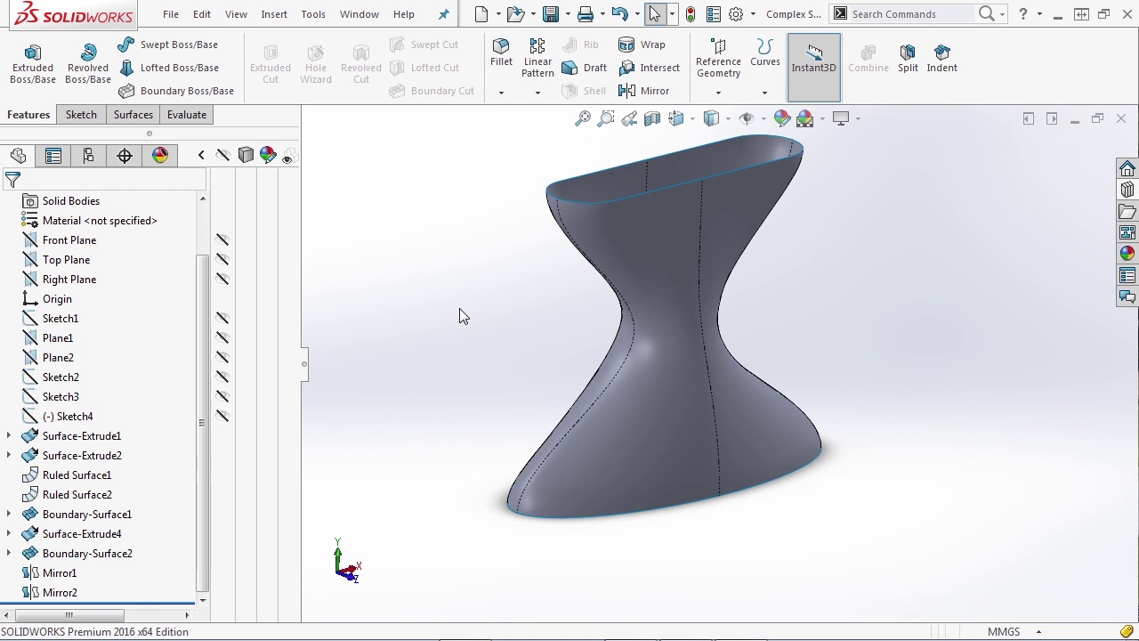
# Hide the mirrored body and both ruled surfaces, showing only Surface-Extrude1, Surface-Extrude2, Boundary-Surface1 and Surface-Extrude4.
pyautogui.moveTo(203, 428); pyautogui.dragTo(203, 378)
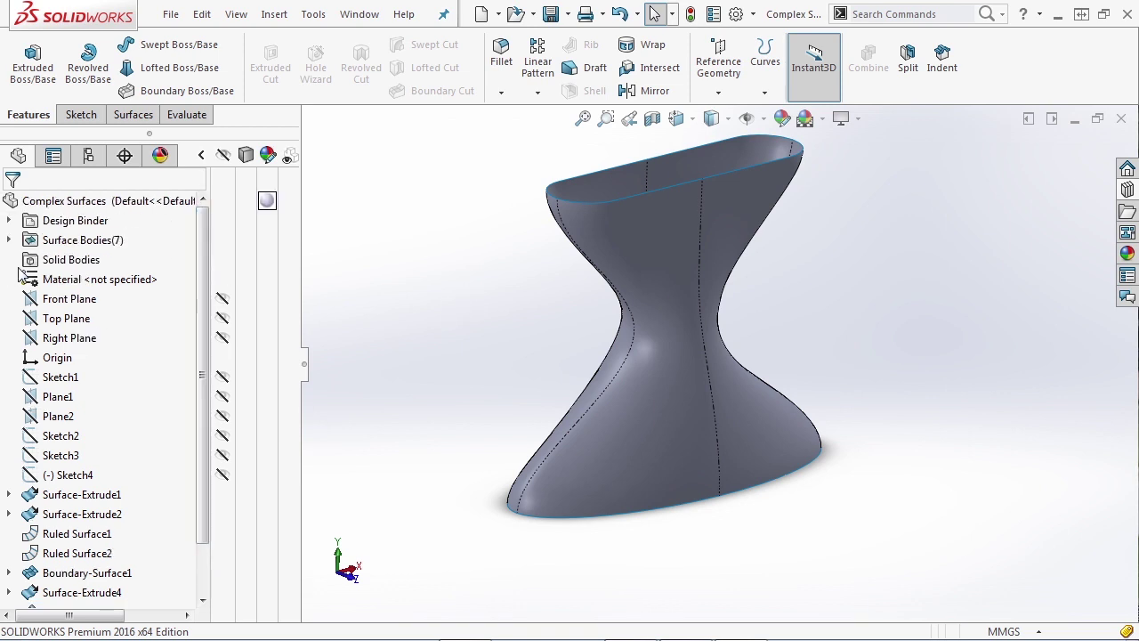
pyautogui.click(9, 240)
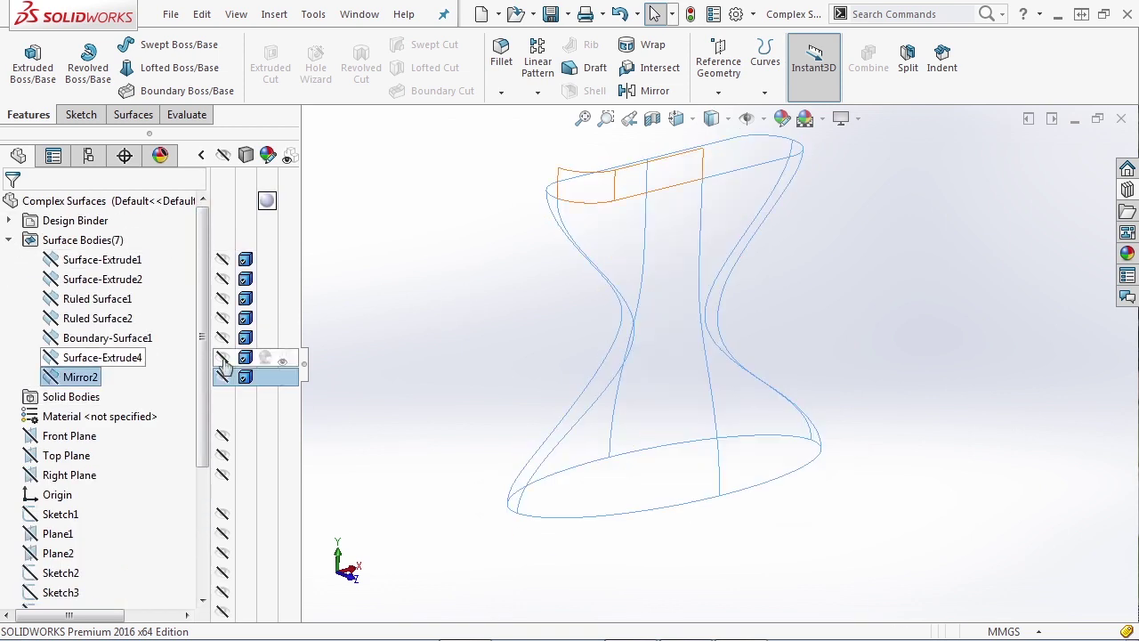
pyautogui.click(225, 357)
pyautogui.click(224, 338)
pyautogui.click(224, 318)
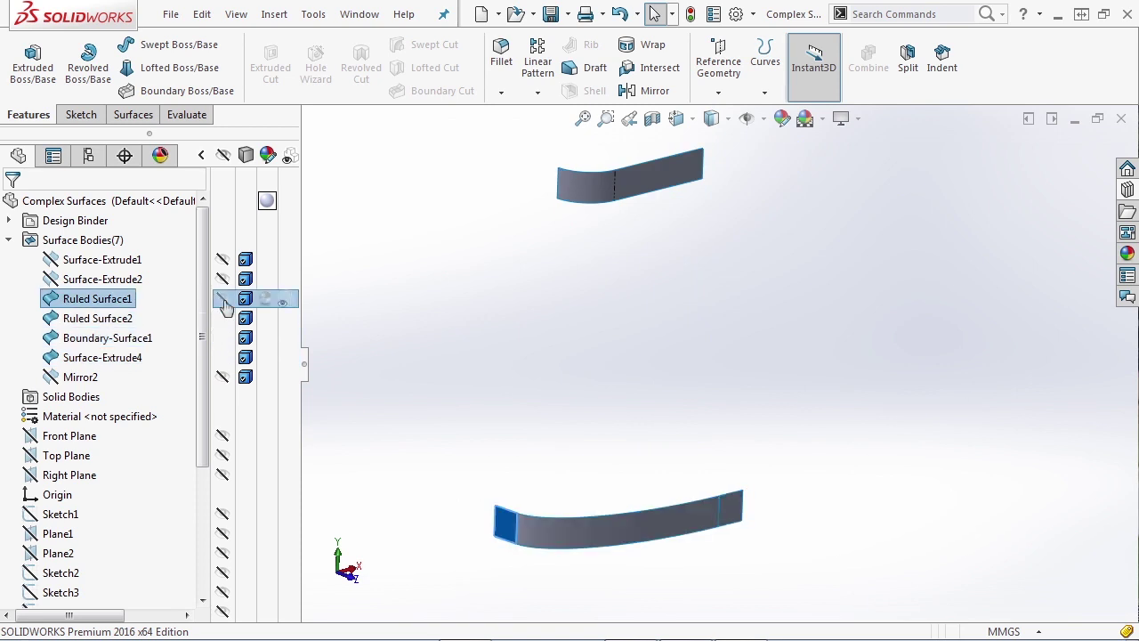
pyautogui.click(222, 279)
pyautogui.click(223, 259)
pyautogui.click(224, 319)
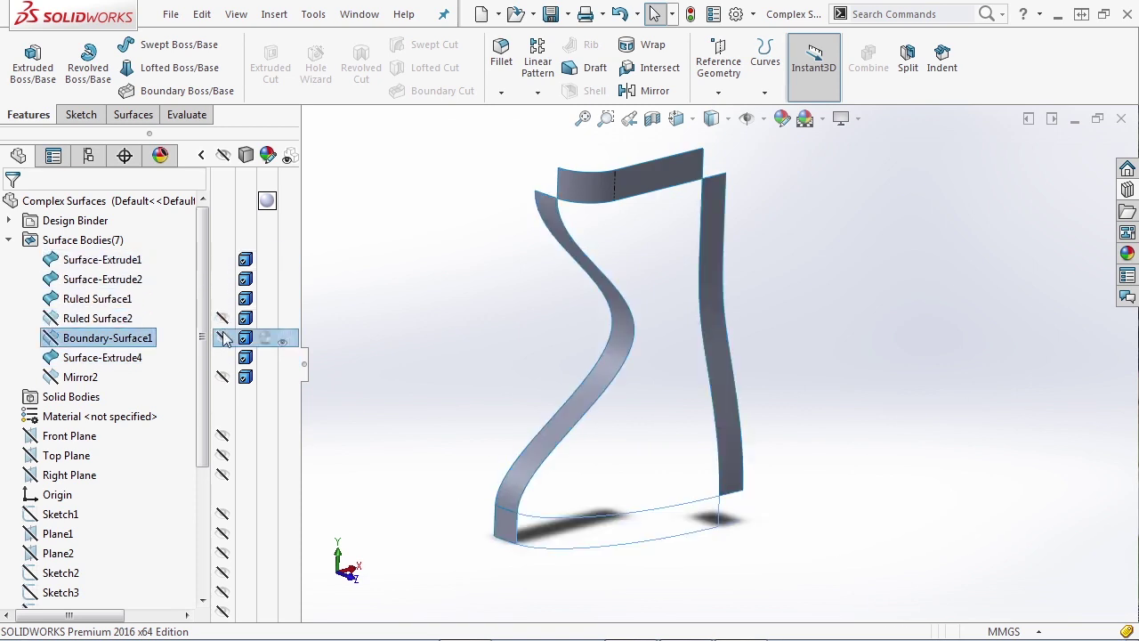
pyautogui.click(226, 299)
pyautogui.moveTo(412, 318)
pyautogui.mouseDown(button='middle')
pyautogui.moveTo(468, 326)
pyautogui.moveTo(427, 329)
pyautogui.mouseUp(button='middle')
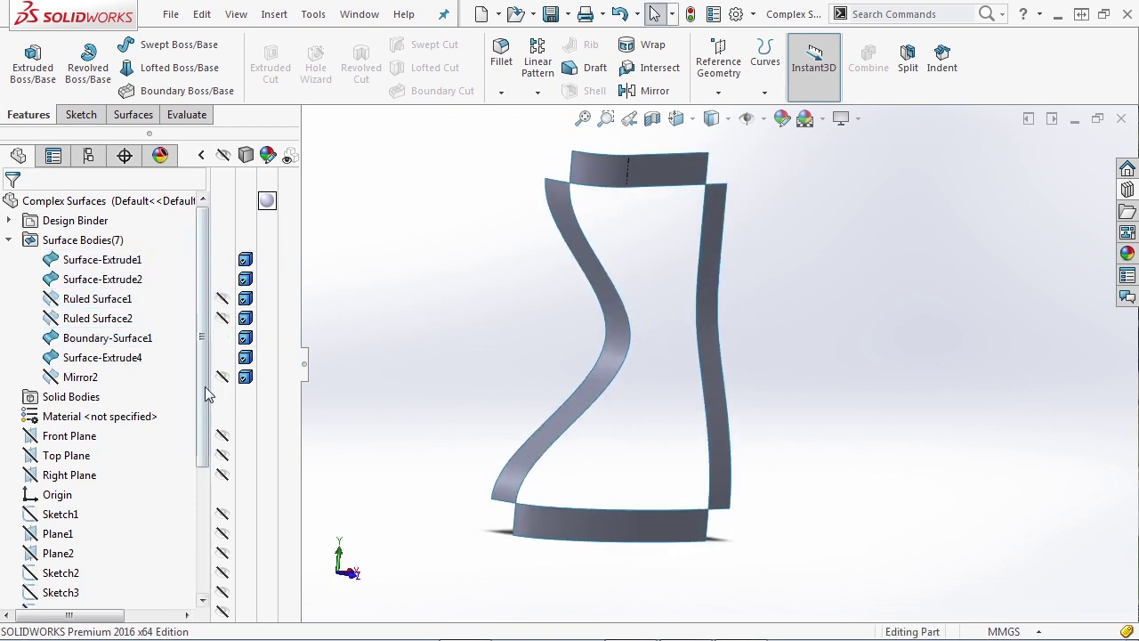
# Show Sketch8, the profile sketch belonging to Boundary-Surface2, between the two side strips.
pyautogui.scroll(-4, 138, 570)
pyautogui.click(8, 553)
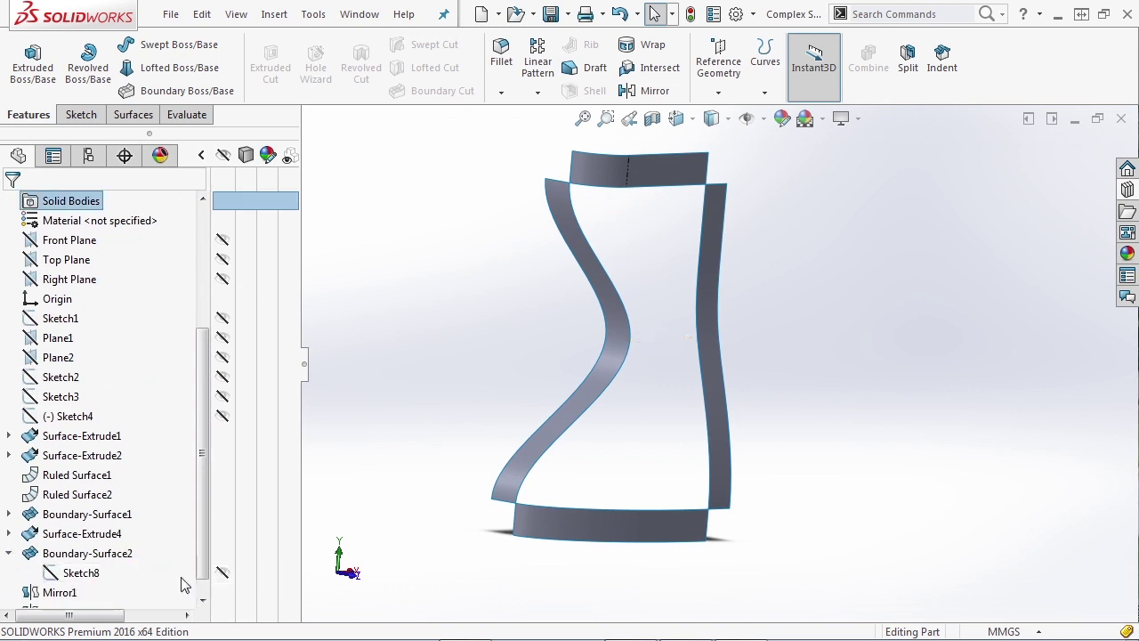
pyautogui.moveTo(352, 431); pyautogui.dragTo(380, 412, button='middle')
# Start a Filled Surface with the five inner edges of the surrounding strips as its patch boundary.
pyautogui.click(125, 119)
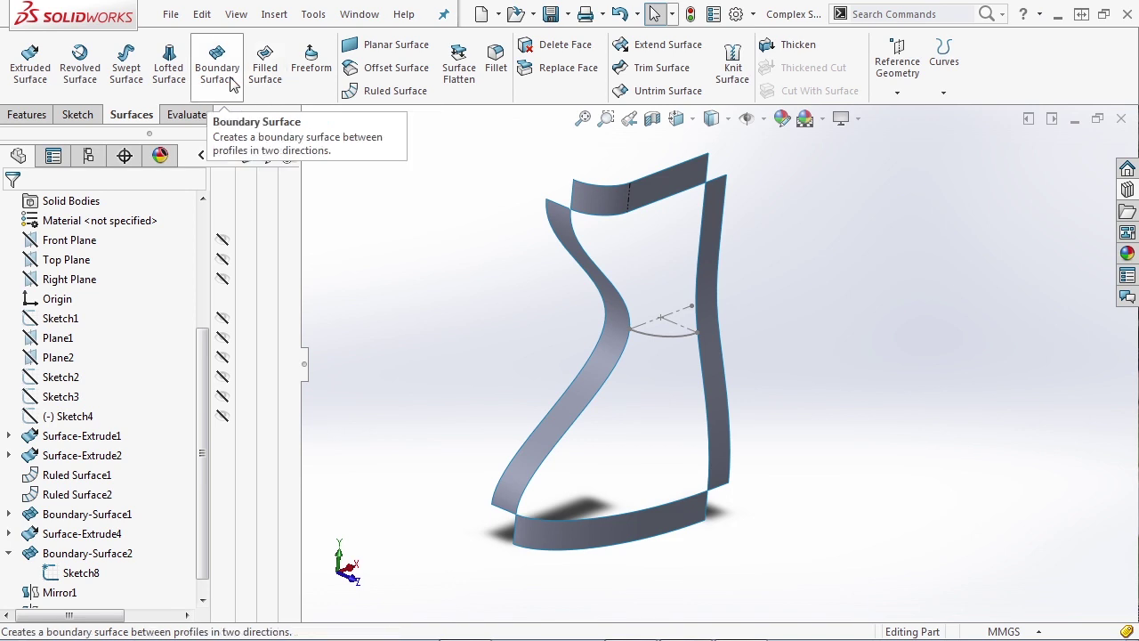
pyautogui.click(270, 80)
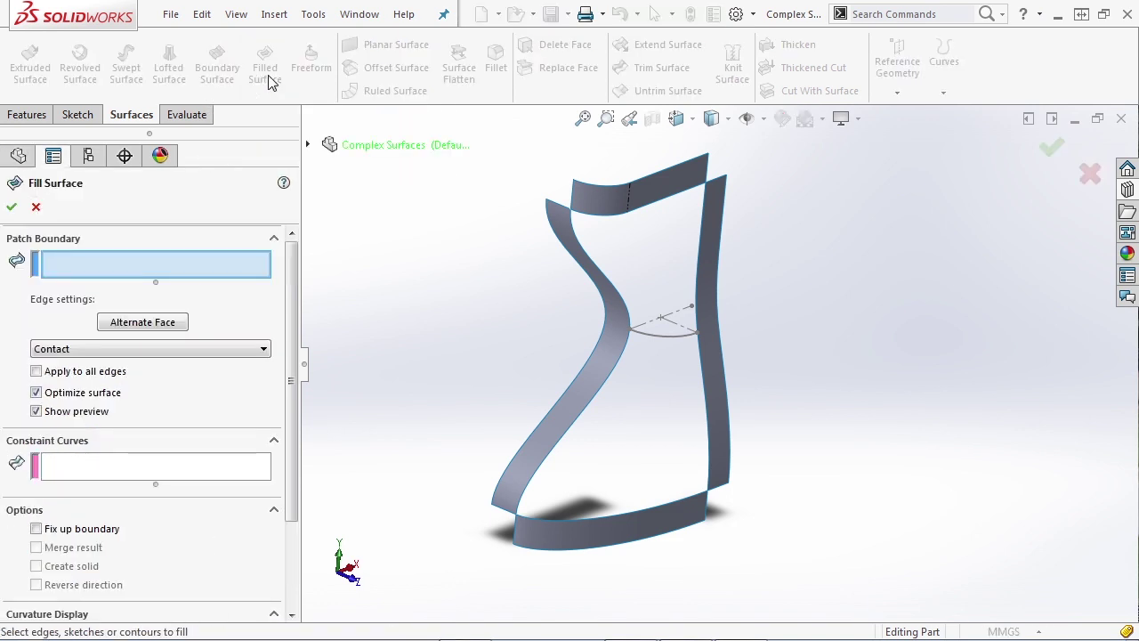
pyautogui.click(696, 187)
pyautogui.click(589, 213)
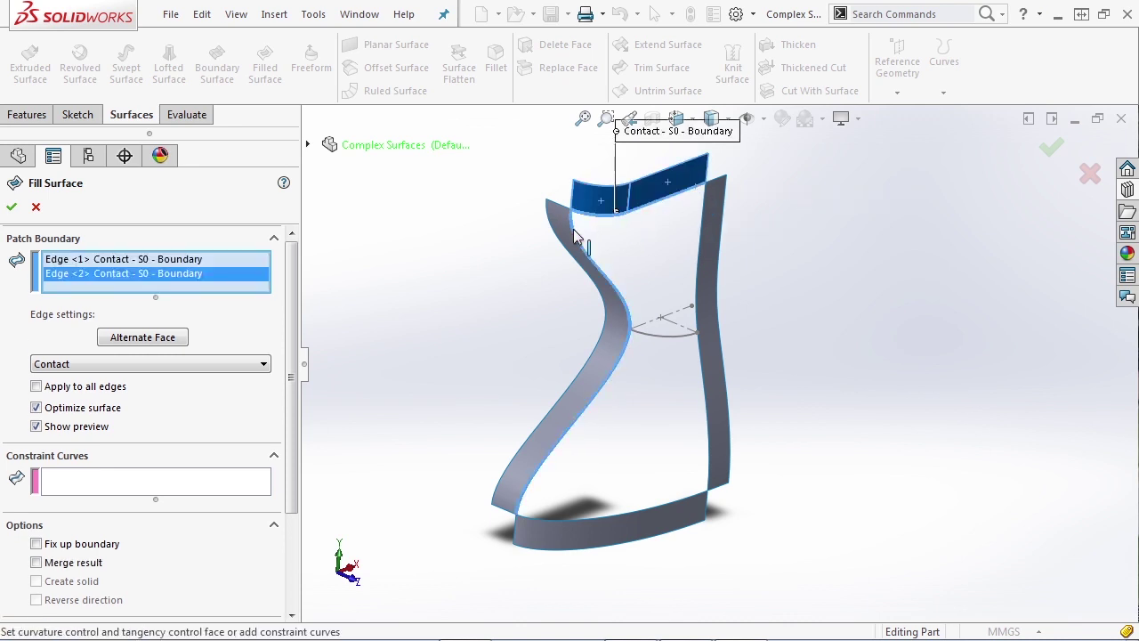
pyautogui.click(574, 228)
pyautogui.click(530, 520)
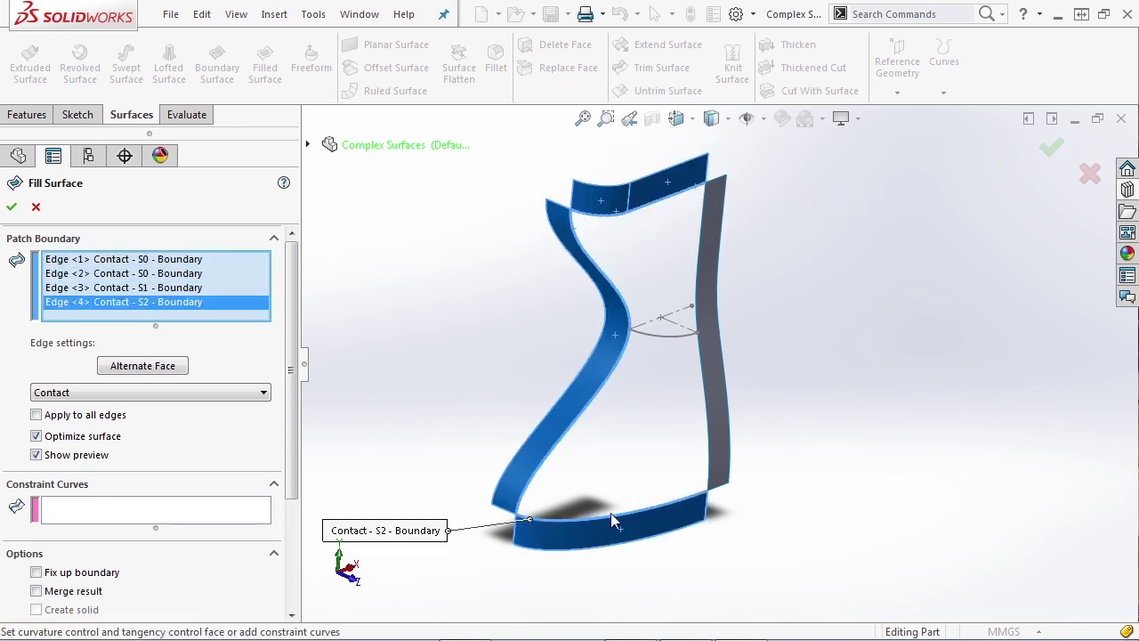
pyautogui.click(709, 477)
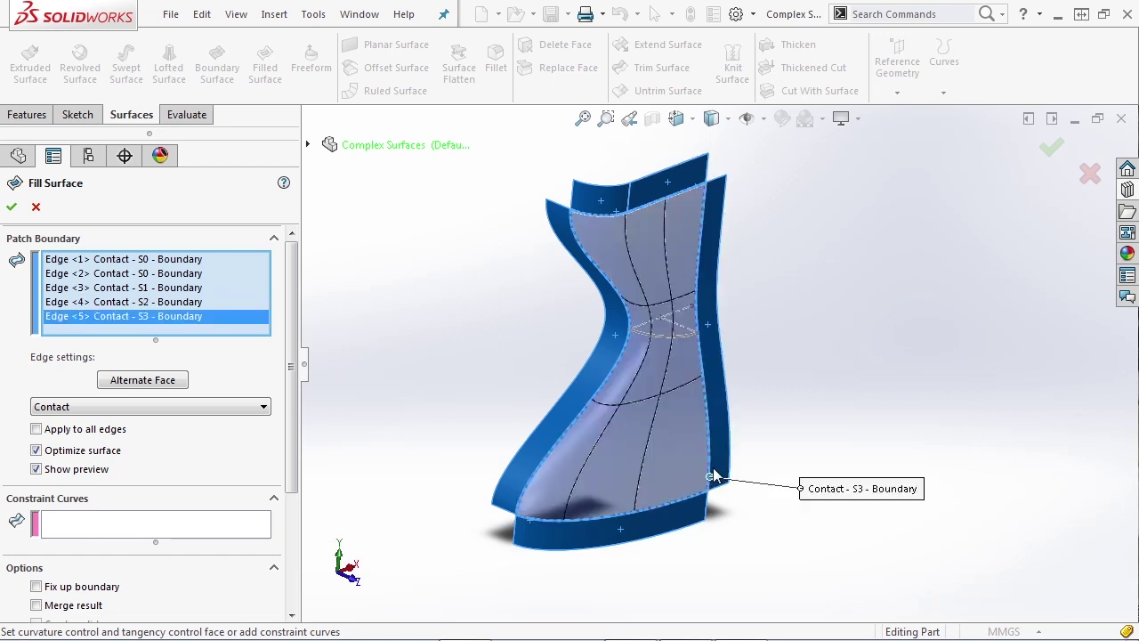
pyautogui.moveTo(771, 474); pyautogui.dragTo(801, 435, button='middle')
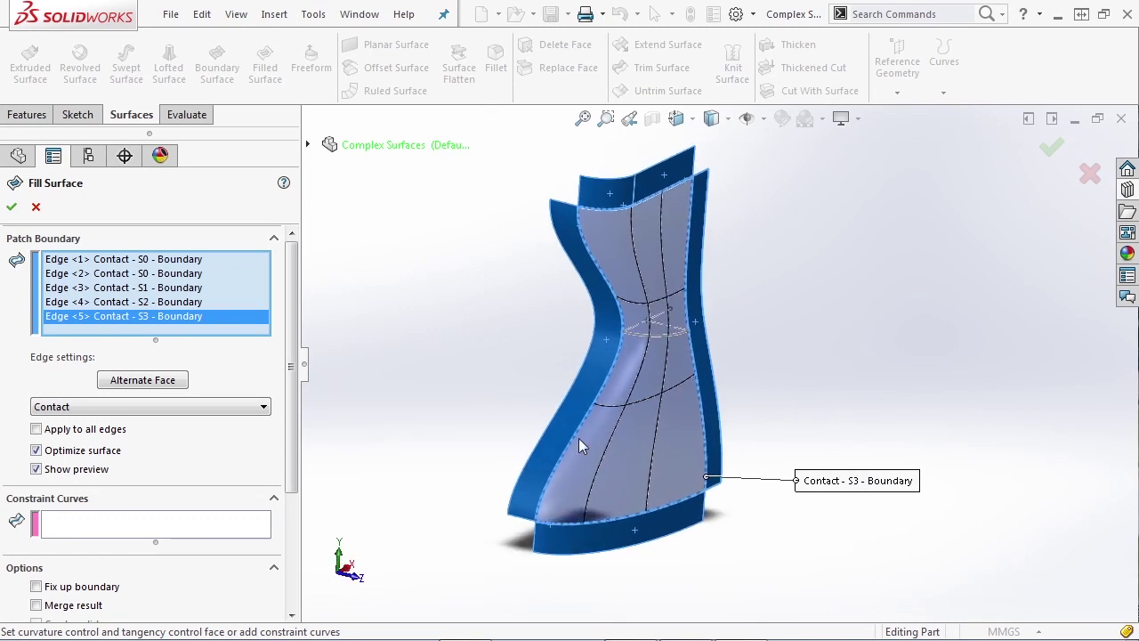
# Set the edge condition of the fill patch to Tangent for all boundary edges.
pyautogui.click(37, 429)
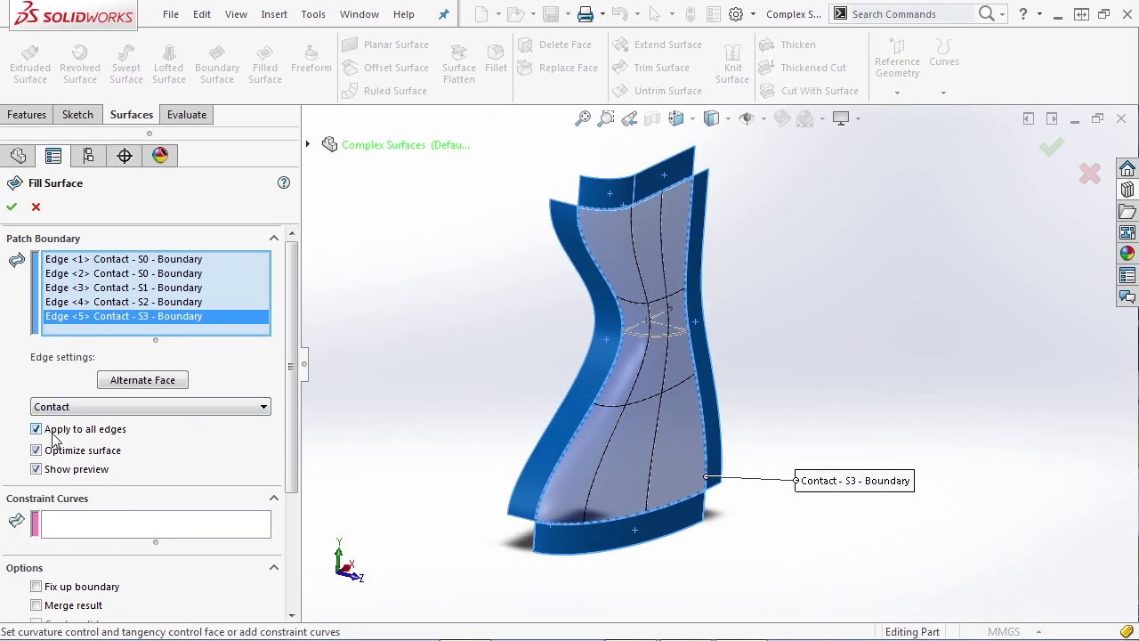
pyautogui.click(86, 406)
pyautogui.click(84, 433)
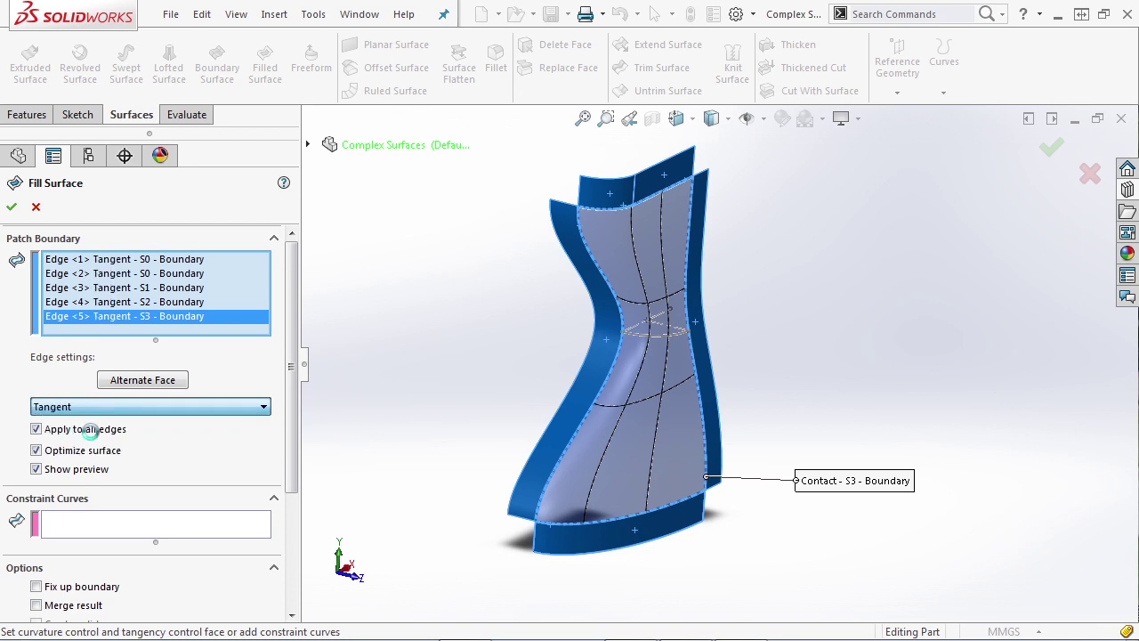
pyautogui.moveTo(407, 413); pyautogui.dragTo(465, 383, button='middle')
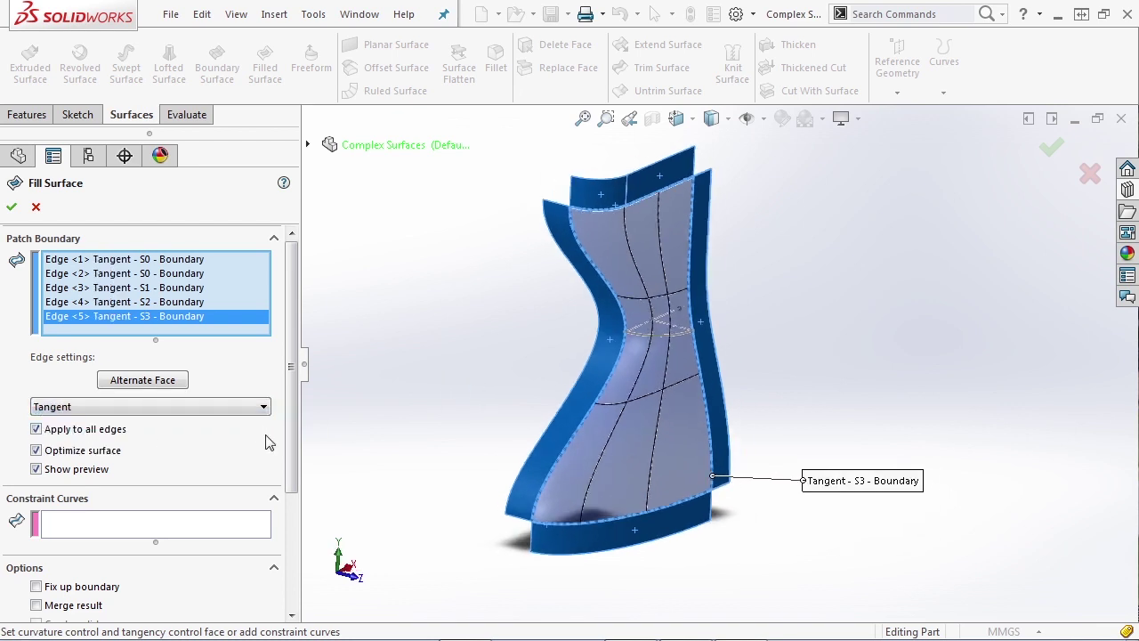
# Add Sketch8 as the constraint curve across the waist of the fill patch.
pyautogui.click(220, 522)
pyautogui.click(682, 334)
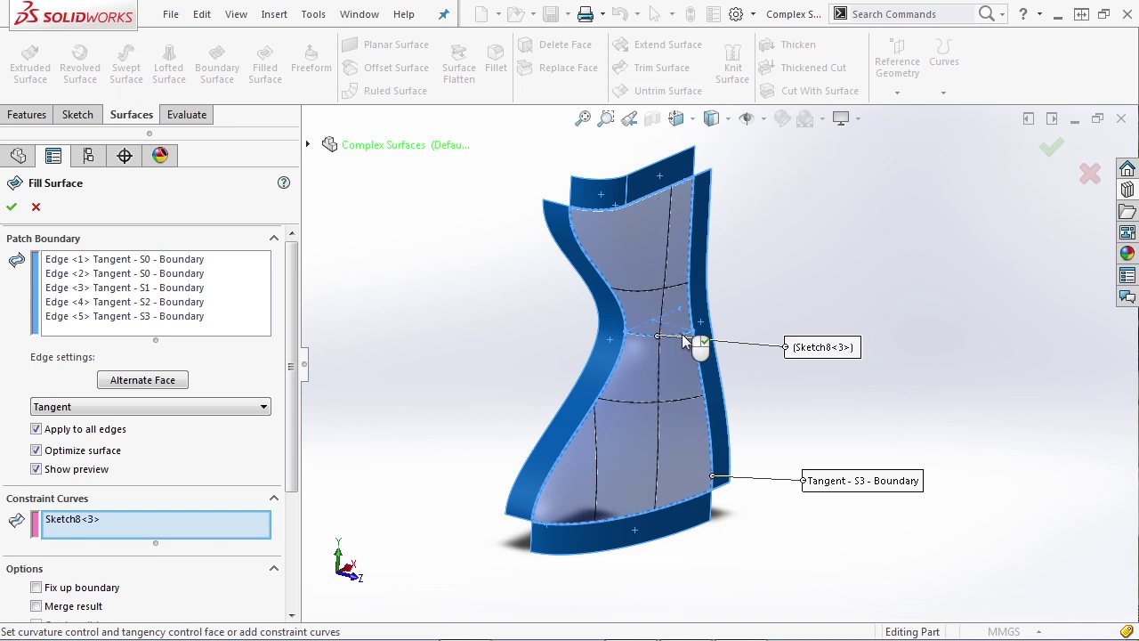
pyautogui.moveTo(738, 452)
pyautogui.mouseDown(button='middle')
pyautogui.moveTo(673, 307)
pyautogui.moveTo(745, 391)
pyautogui.moveTo(720, 427)
pyautogui.mouseUp(button='middle')
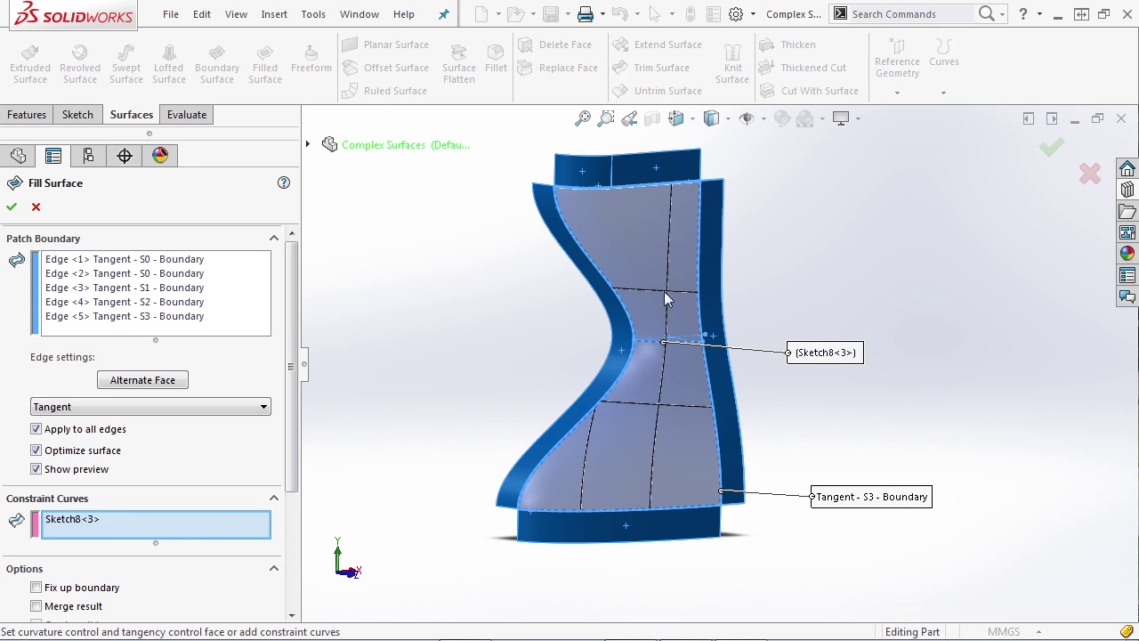
pyautogui.moveTo(490, 399); pyautogui.dragTo(523, 418, button='middle')
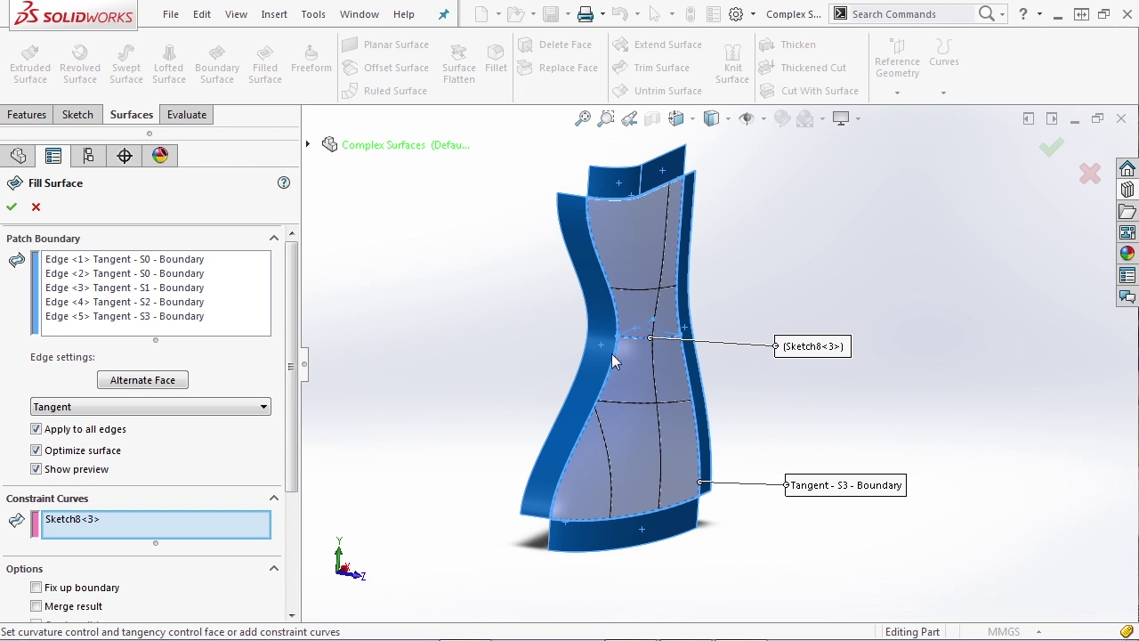
# Try the Curvature edge condition on all patch edges, inspect the preview, and return to Tangent.
pyautogui.click(160, 407)
pyautogui.click(125, 441)
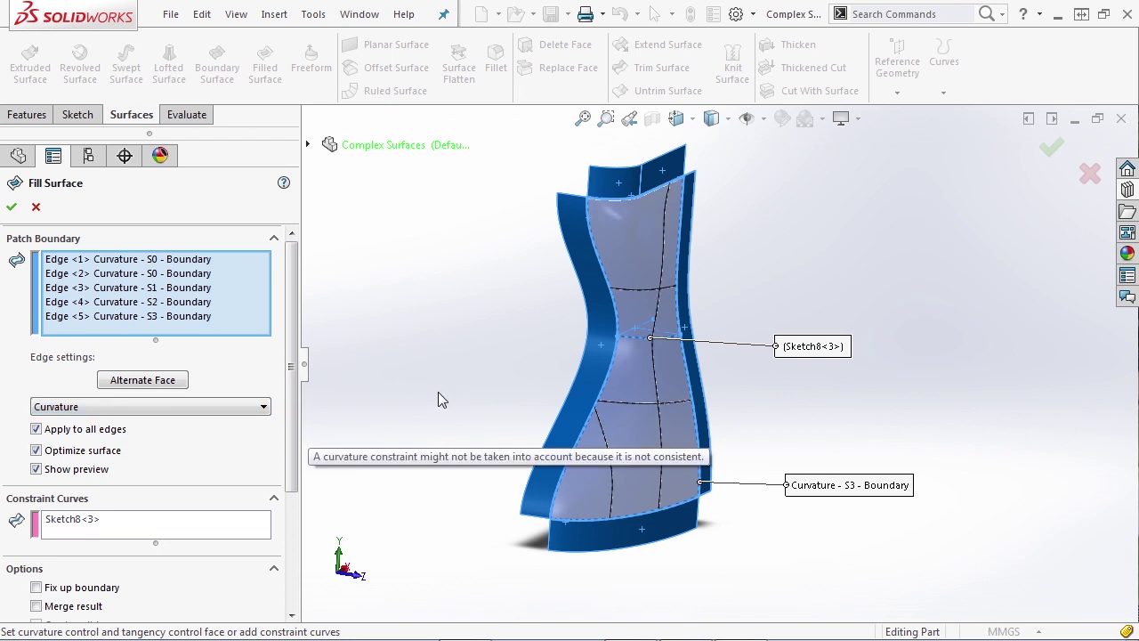
pyautogui.moveTo(527, 367); pyautogui.dragTo(543, 297, button='middle')
pyautogui.moveTo(584, 296); pyautogui.dragTo(331, 458, button='middle')
pyautogui.scroll(-3, 667, 241)
pyautogui.scroll(3, 635, 234)
pyautogui.click(204, 407)
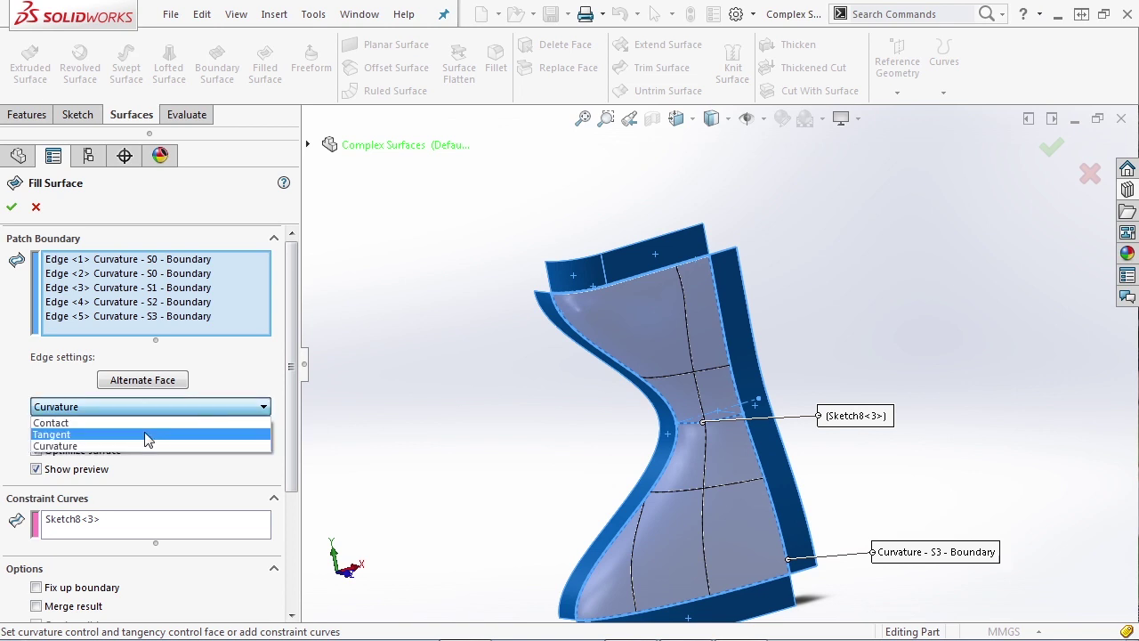
pyautogui.click(143, 434)
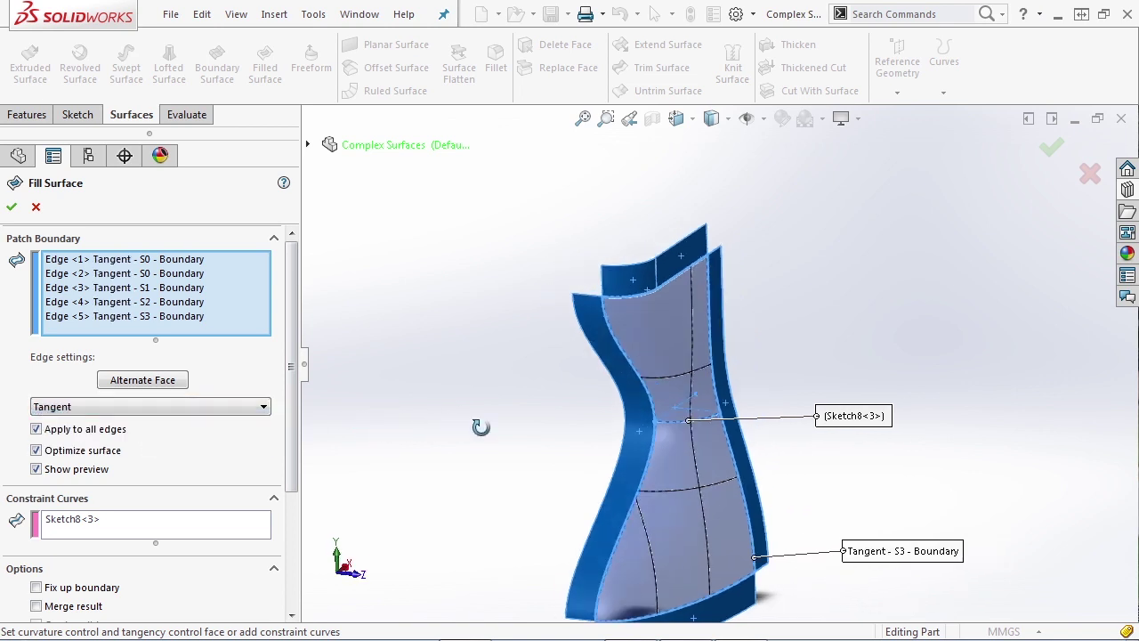
pyautogui.scroll(3, 686, 529)
pyautogui.scroll(-2, 703, 543)
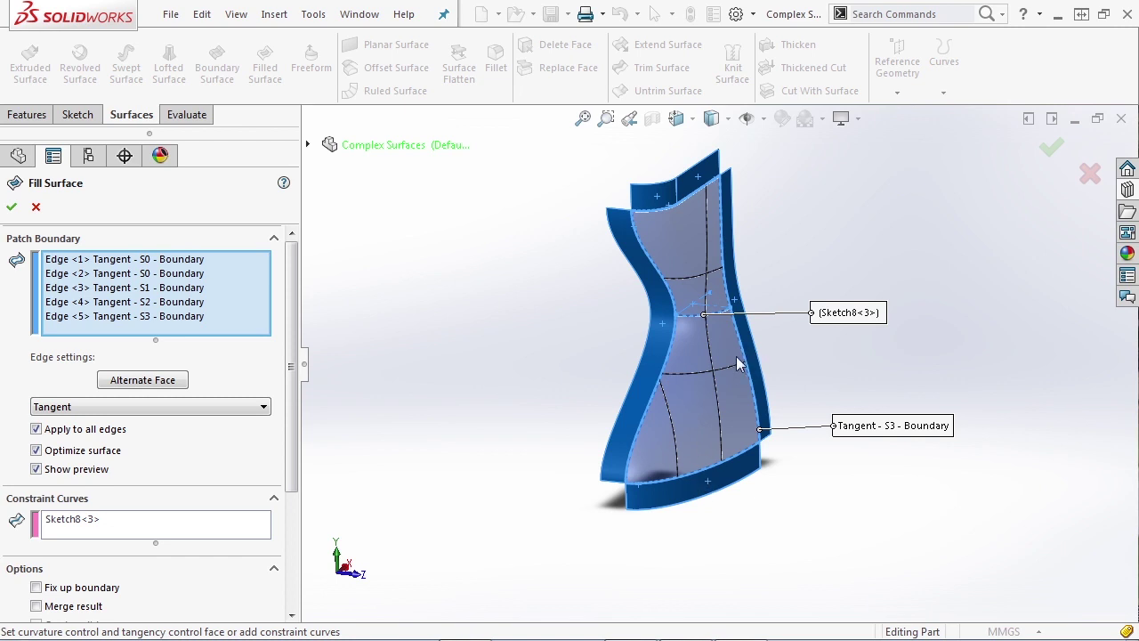
# Try Curvature on all patch edges without the constraint curve, restoring Tangent and Sketch8 as the constraint.
pyautogui.rightClick(170, 527)
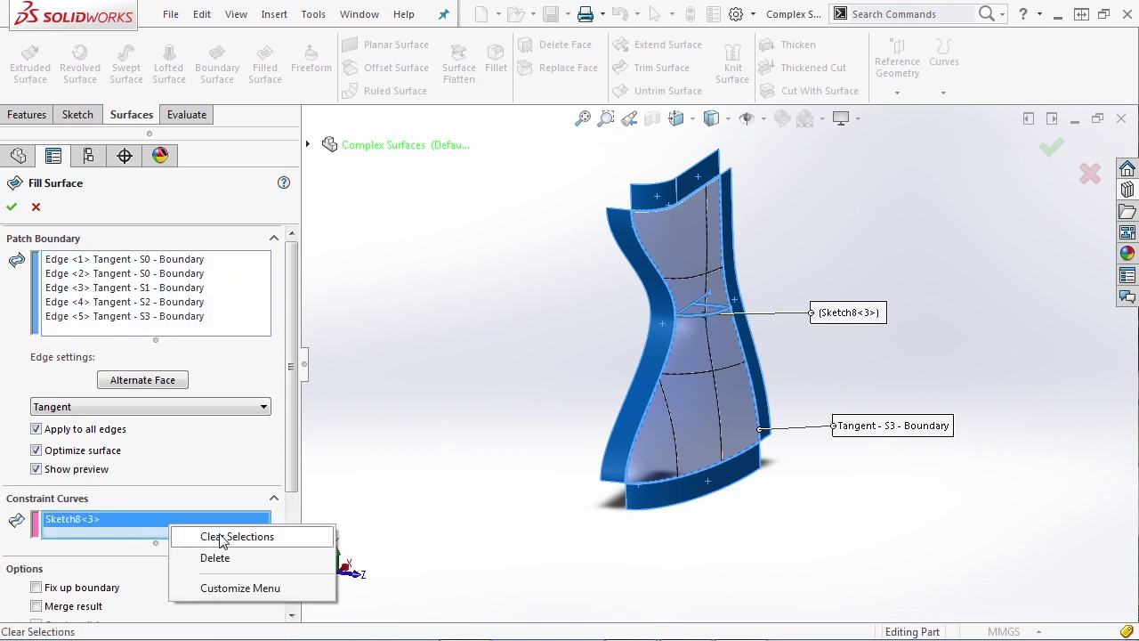
pyautogui.click(221, 536)
pyautogui.click(125, 406)
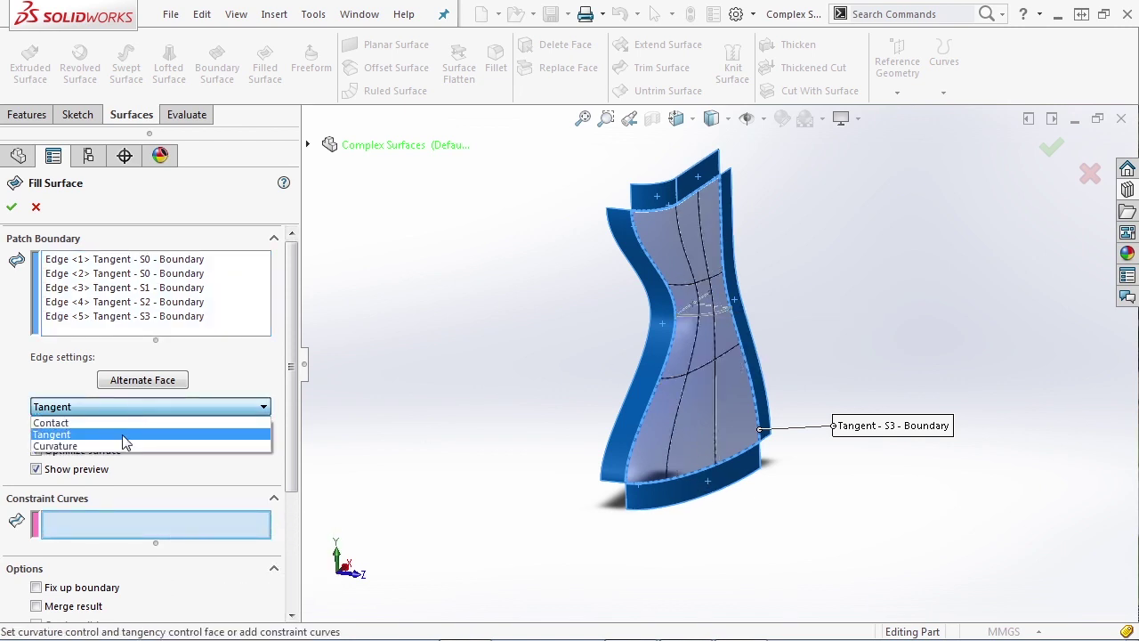
pyautogui.click(127, 446)
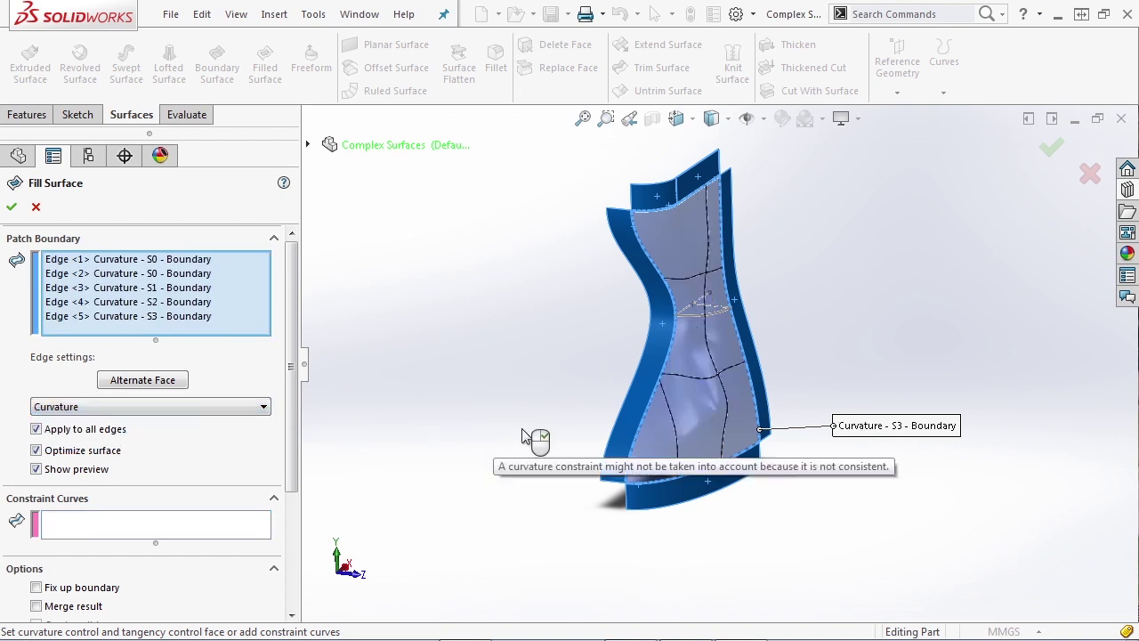
pyautogui.moveTo(538, 421); pyautogui.dragTo(846, 418, button='middle')
pyautogui.click(214, 406)
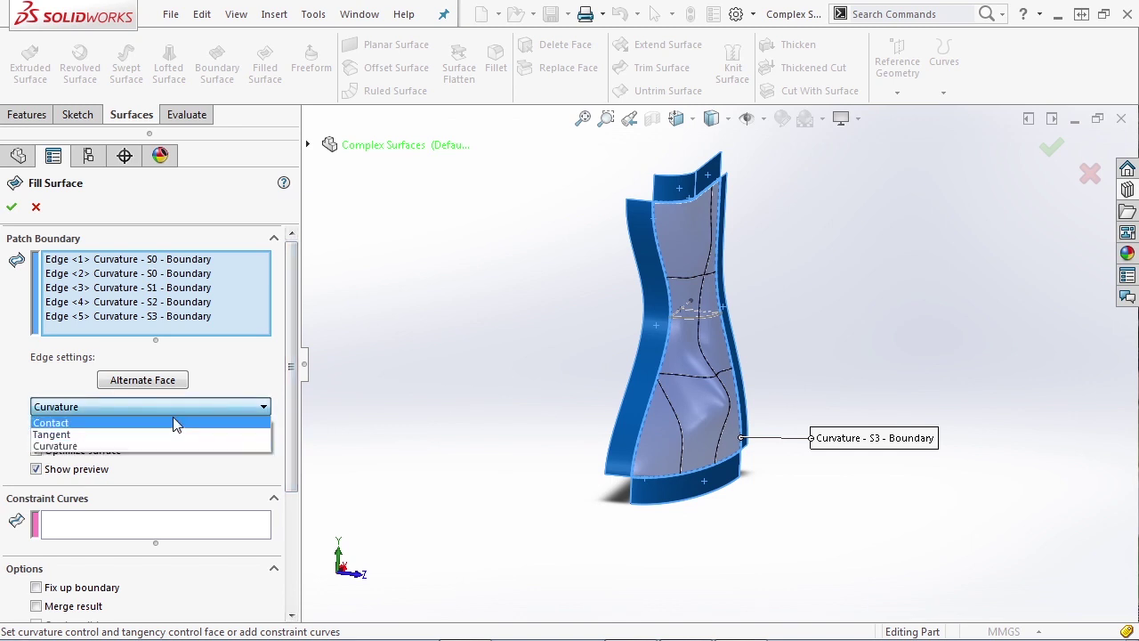
pyautogui.click(92, 434)
pyautogui.click(135, 525)
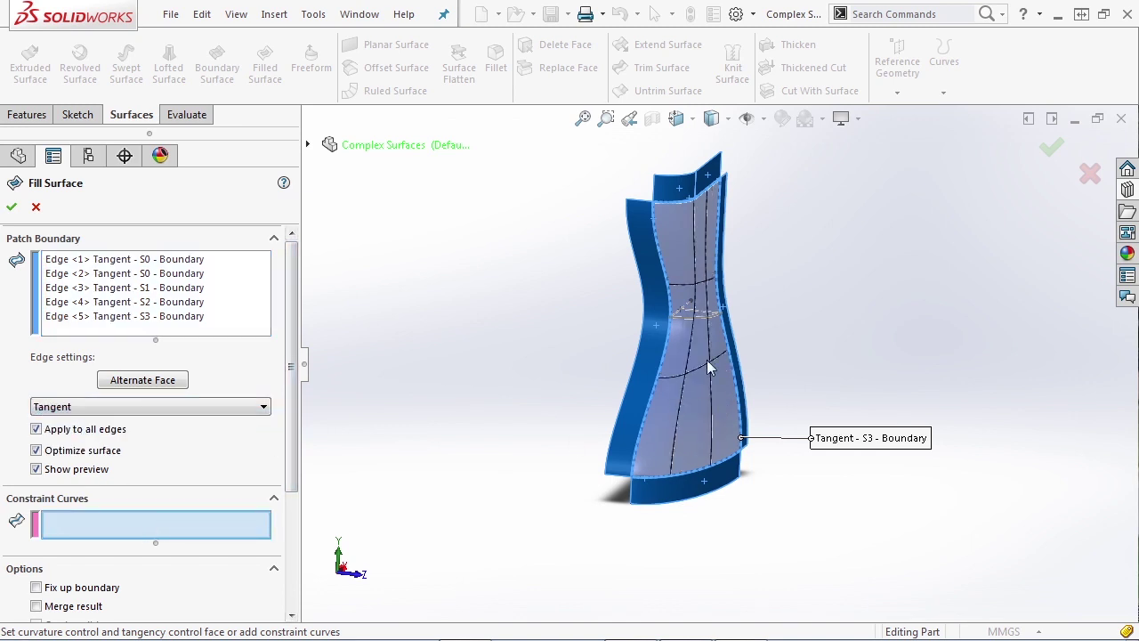
pyautogui.click(703, 328)
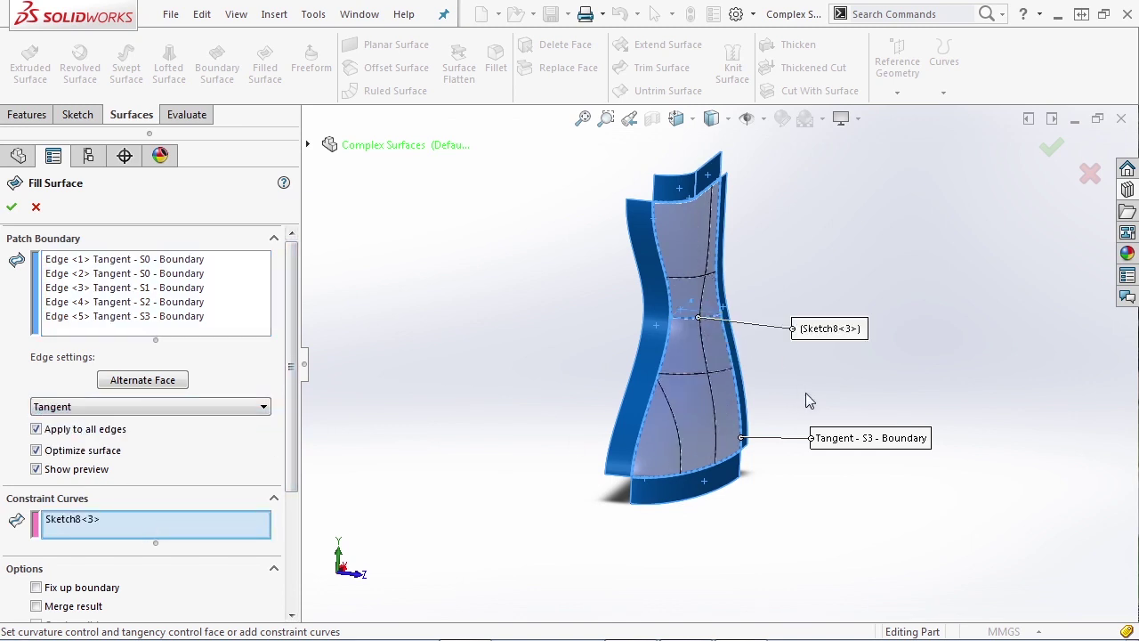
# Create the filled surface and hide its constraint sketch, Sketch8.
pyautogui.moveTo(808, 396); pyautogui.dragTo(765, 378, button='middle')
pyautogui.click(11, 206)
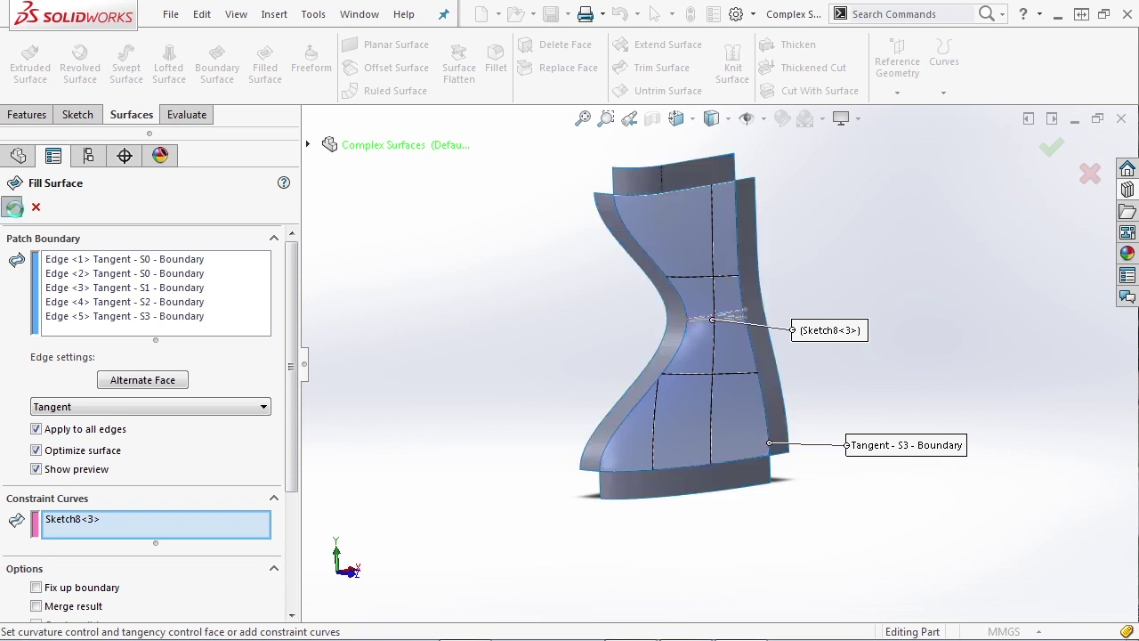
pyautogui.moveTo(351, 317)
pyautogui.mouseDown(button='middle')
pyautogui.moveTo(457, 356)
pyautogui.moveTo(680, 357)
pyautogui.mouseUp(button='middle')
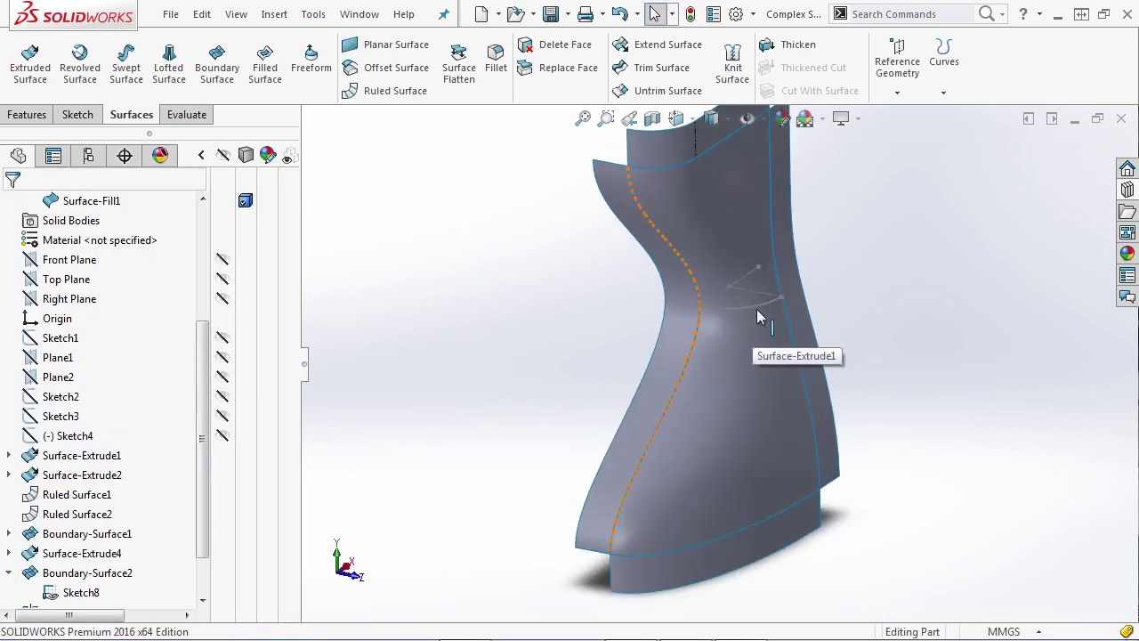
pyautogui.click(759, 306)
pyautogui.click(830, 252)
pyautogui.moveTo(873, 312); pyautogui.dragTo(712, 357, button='middle')
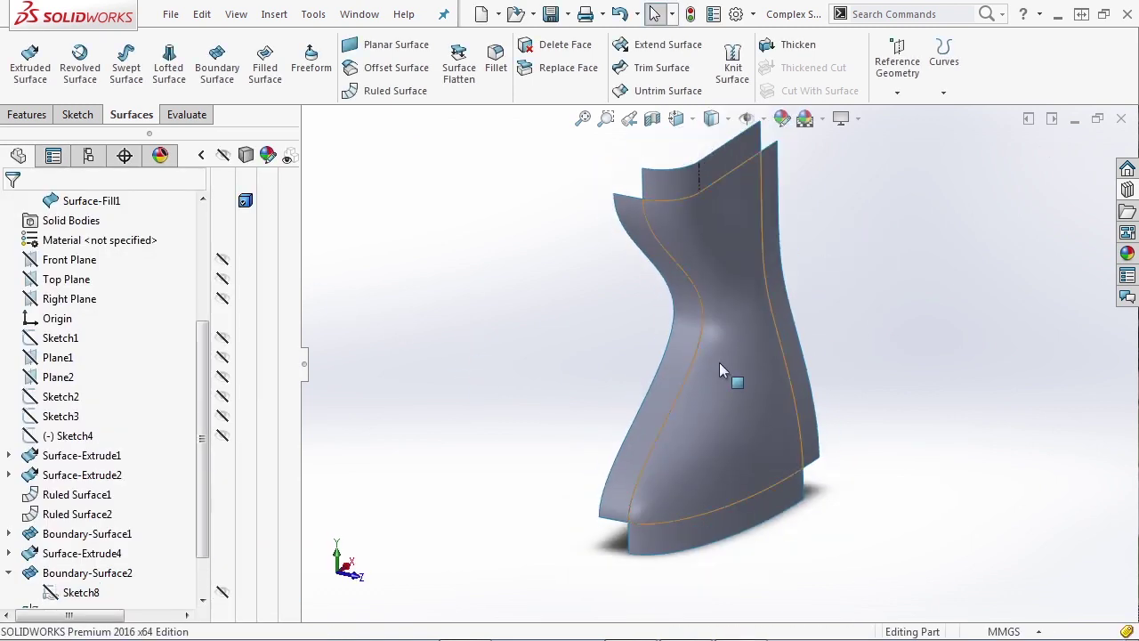
# Hide the four reference surface strips around the filled surface, leaving only the filled patch displayed.
pyautogui.click(776, 236)
pyautogui.click(844, 177)
pyautogui.click(721, 165)
pyautogui.click(788, 105)
pyautogui.click(655, 254)
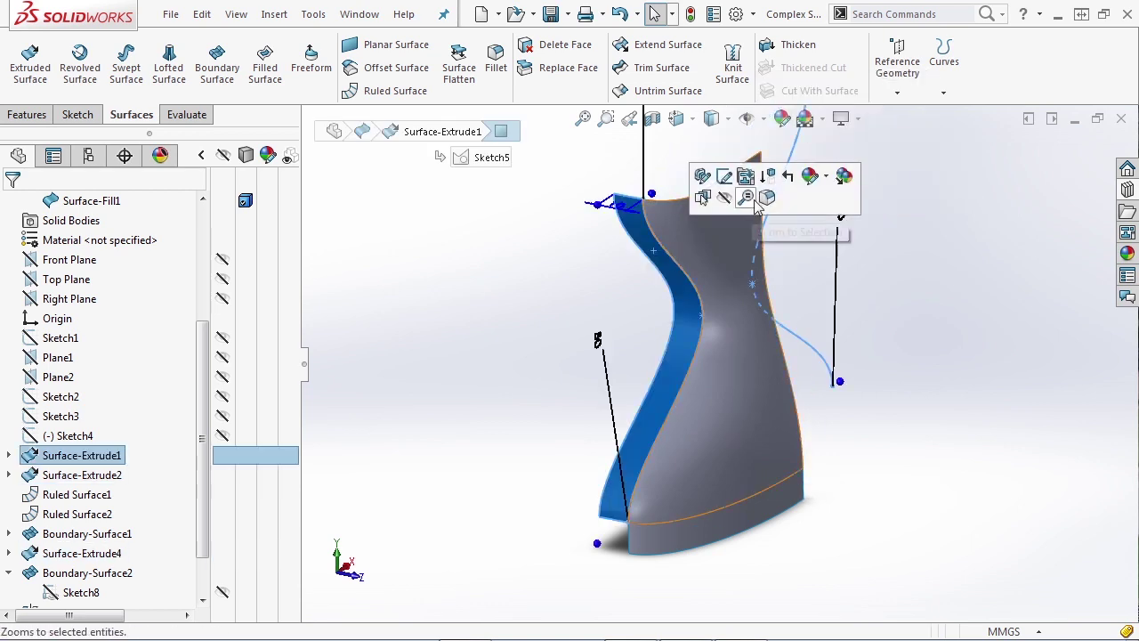
pyautogui.click(723, 196)
pyautogui.click(778, 511)
pyautogui.click(840, 446)
pyautogui.moveTo(864, 526); pyautogui.dragTo(784, 434, button='middle')
pyautogui.scroll(-2, 752, 382)
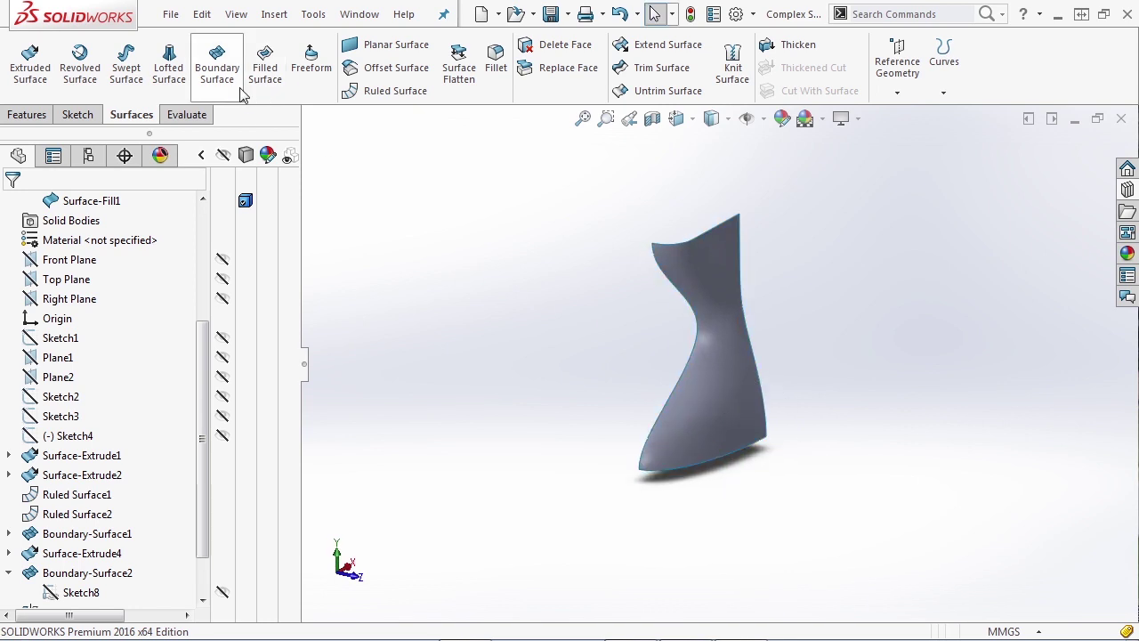
pyautogui.click(704, 271)
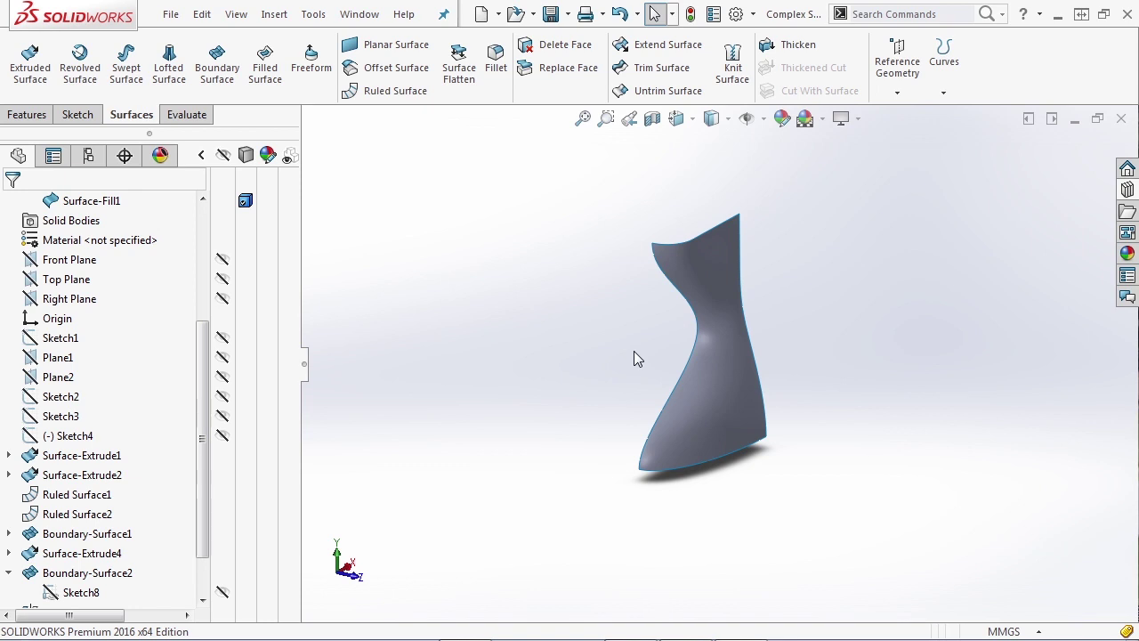